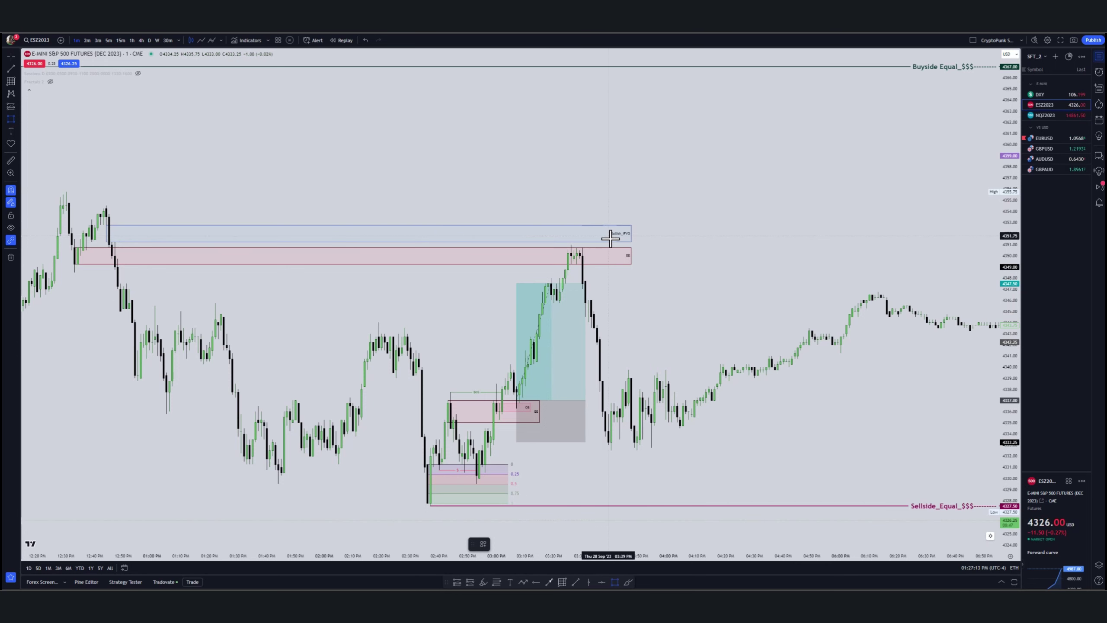
# Try raising the long position's target to 4349.25 at the red zone's lower edge, and put it back at 4347.50
pyautogui.click(560, 412)
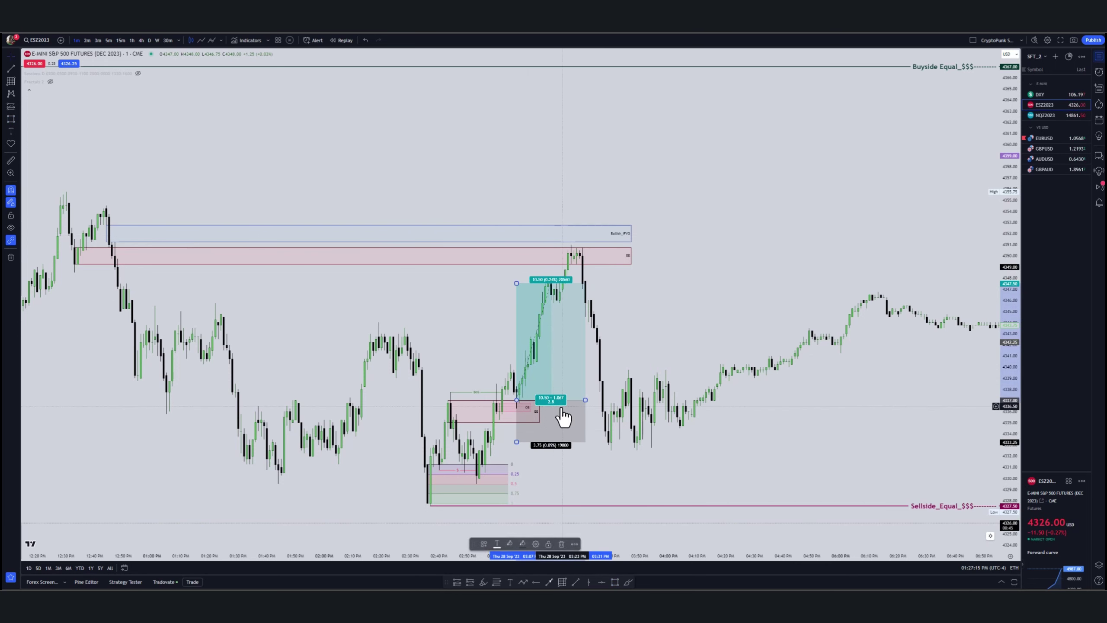
pyautogui.moveTo(517, 283)
pyautogui.mouseDown()
pyautogui.moveTo(517, 242)
pyautogui.moveTo(517, 264)
pyautogui.mouseUp()
pyautogui.click(518, 242)
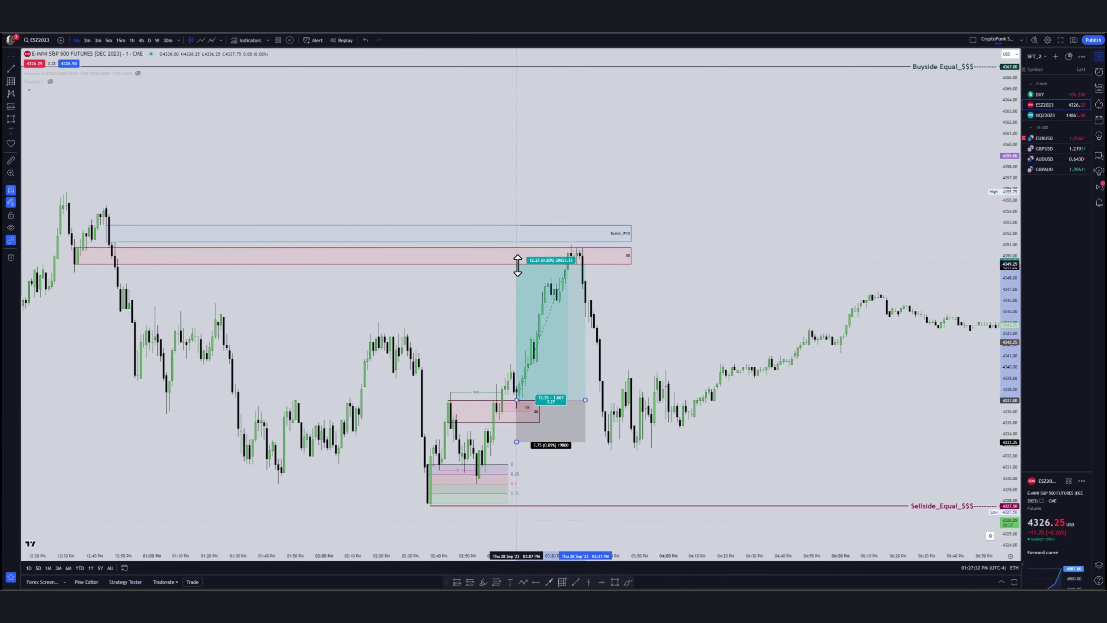
pyautogui.moveTo(517, 265); pyautogui.dragTo(517, 264)
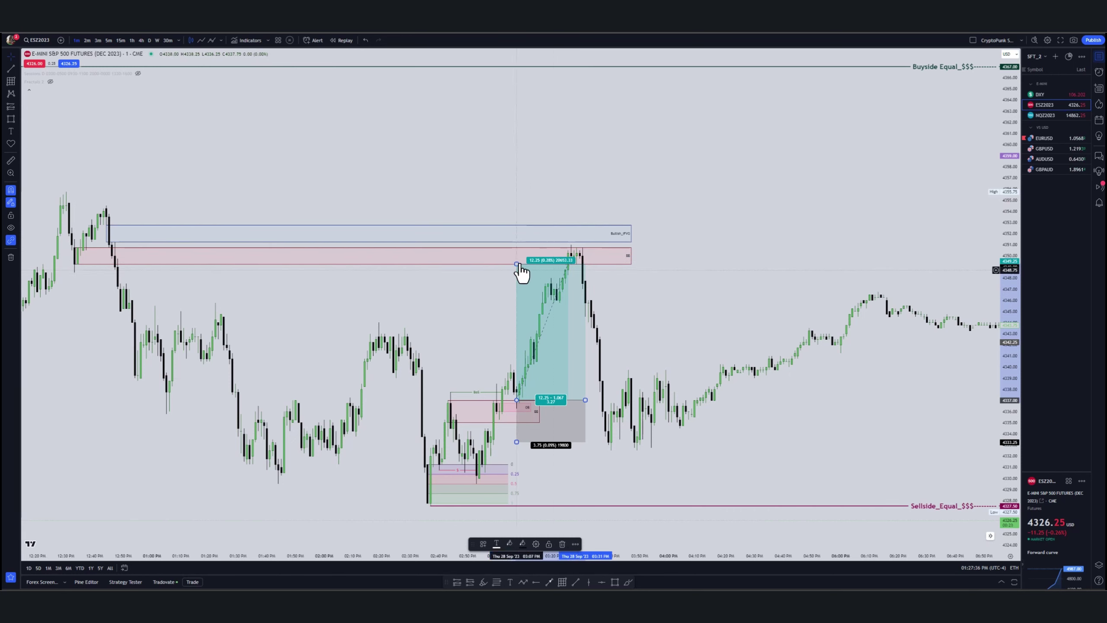
pyautogui.moveTo(517, 265); pyautogui.dragTo(516, 283)
pyautogui.click(557, 318)
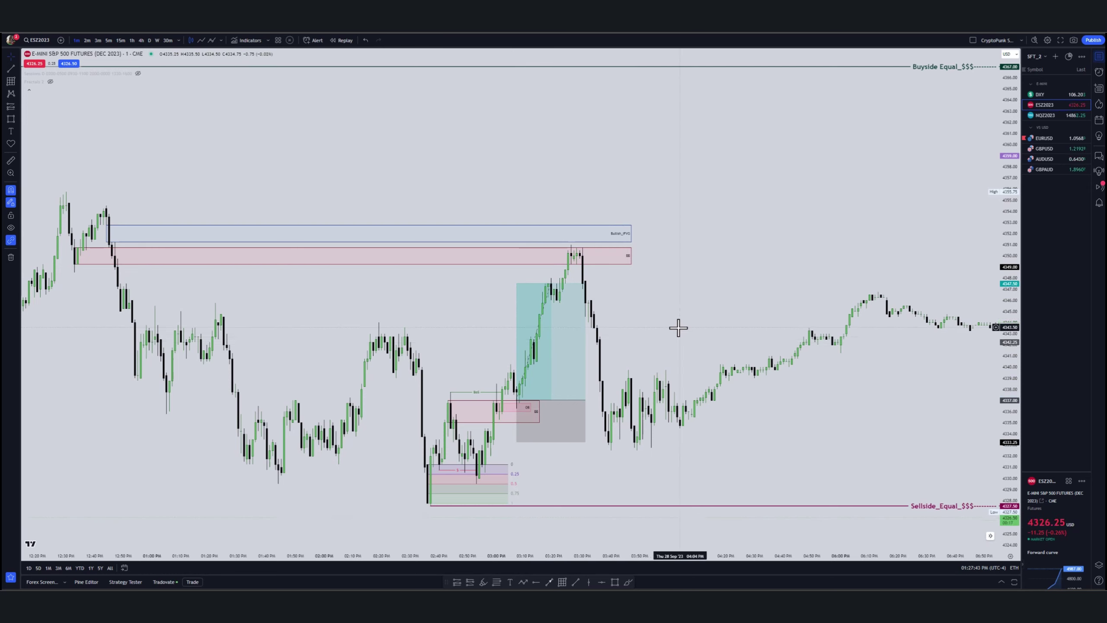
pyautogui.click(584, 376)
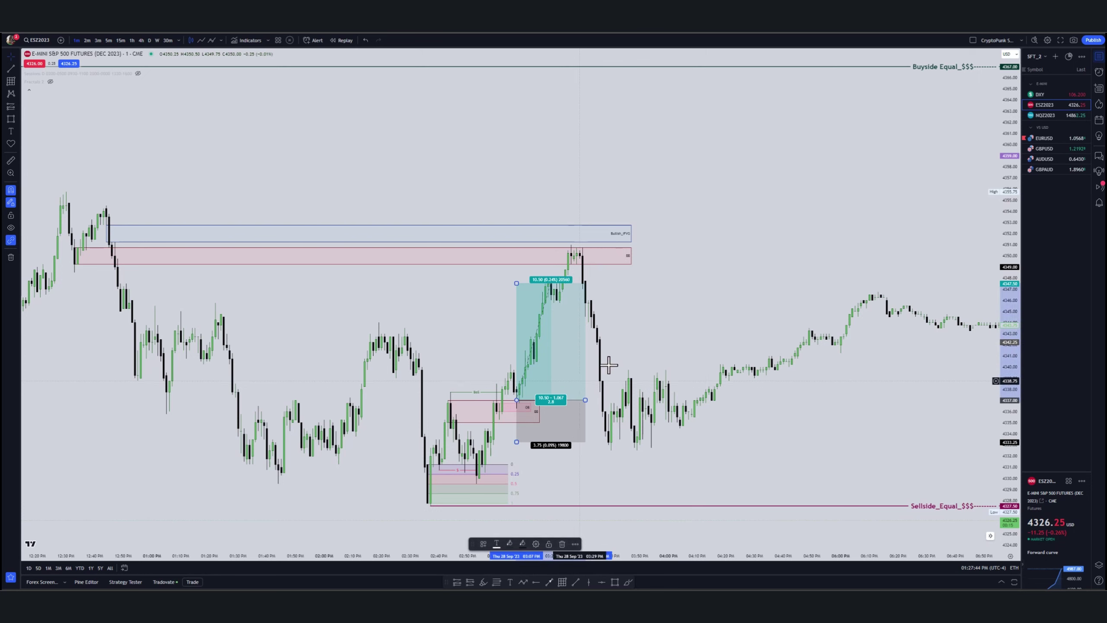
pyautogui.click(712, 283)
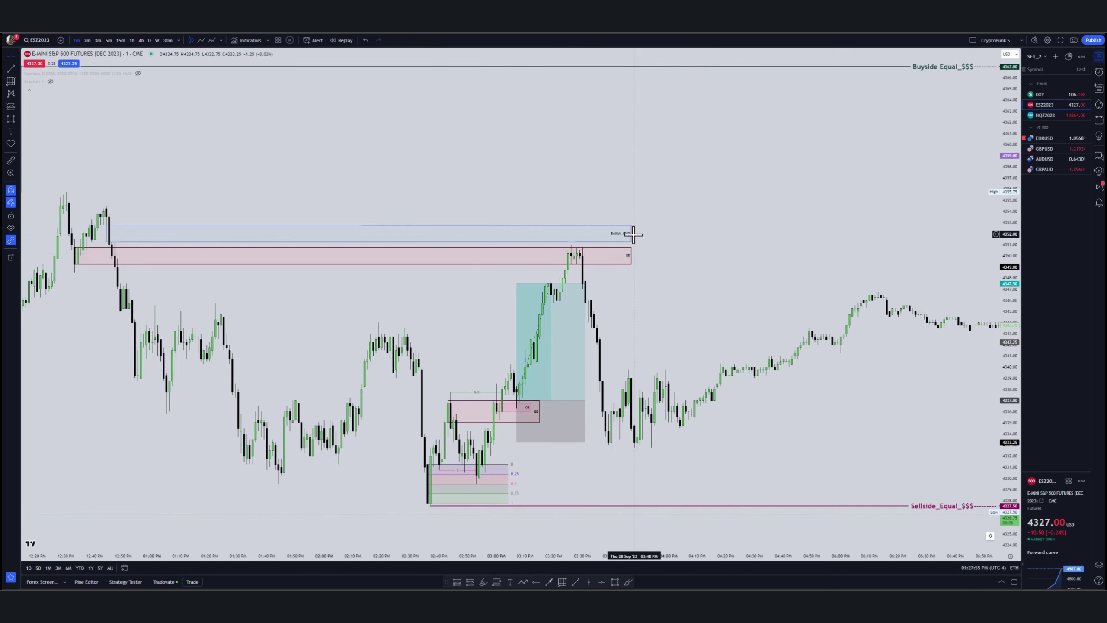
# Try extending the end of the upper blue zone by a few minutes, and pull it back in line with the red zone
pyautogui.moveTo(631, 234)
pyautogui.mouseDown()
pyautogui.moveTo(674, 238)
pyautogui.moveTo(643, 238)
pyautogui.mouseUp()
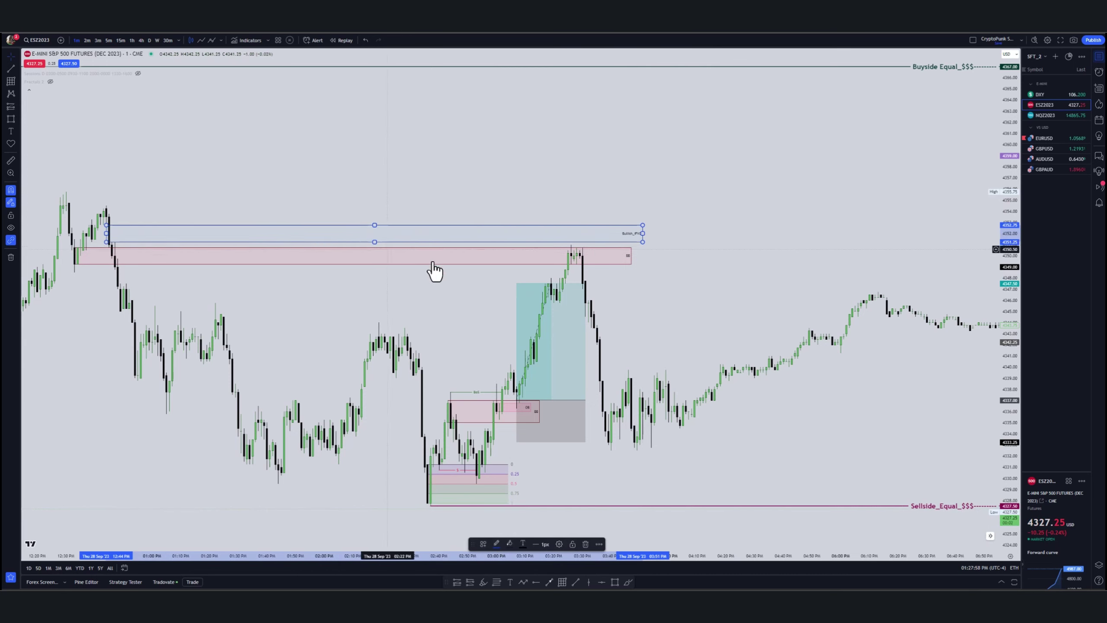
pyautogui.click(709, 222)
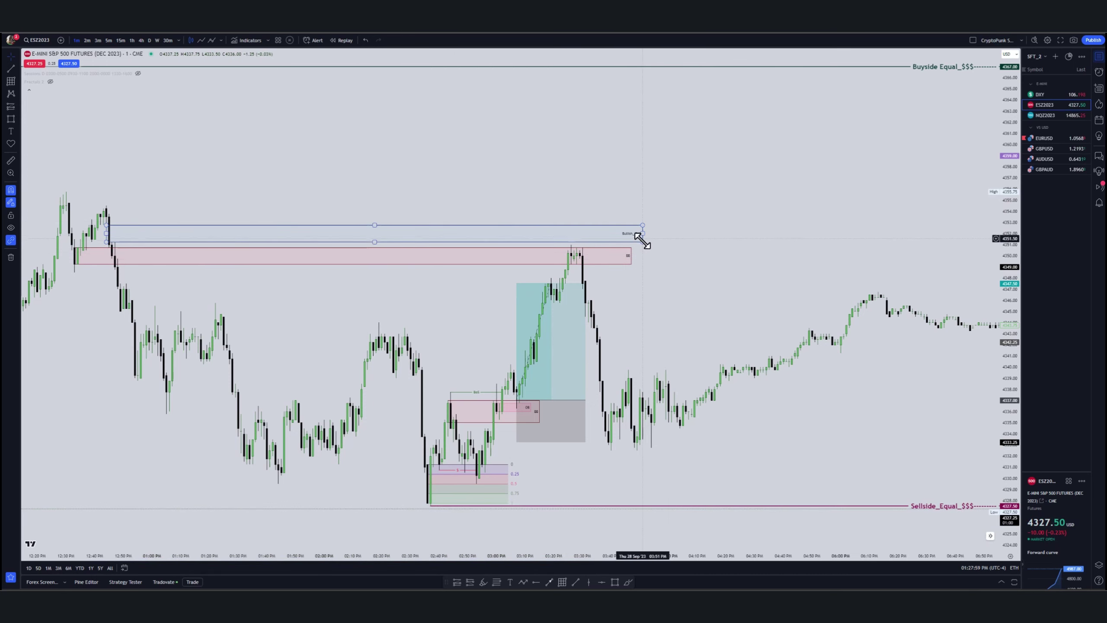
pyautogui.moveTo(643, 236)
pyautogui.mouseDown()
pyautogui.moveTo(632, 238)
pyautogui.moveTo(670, 239)
pyautogui.moveTo(631, 240)
pyautogui.mouseUp()
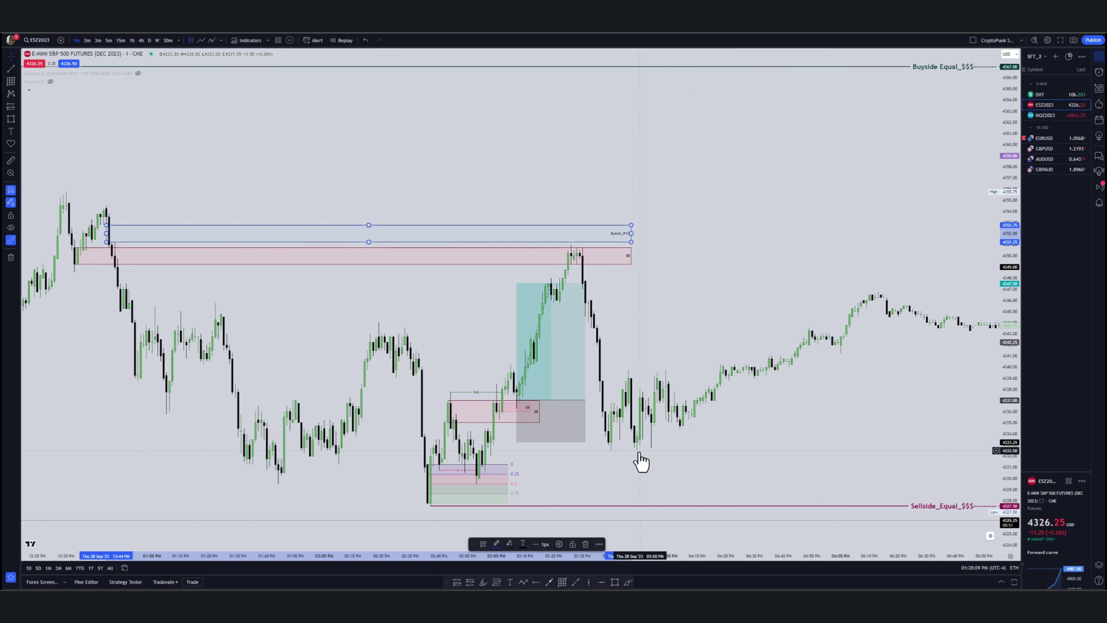
# Examine the price action around the Sellside Equal and Buyside Equal levels before and after the 28 Sep long trade
pyautogui.moveTo(682, 274); pyautogui.dragTo(690, 320)
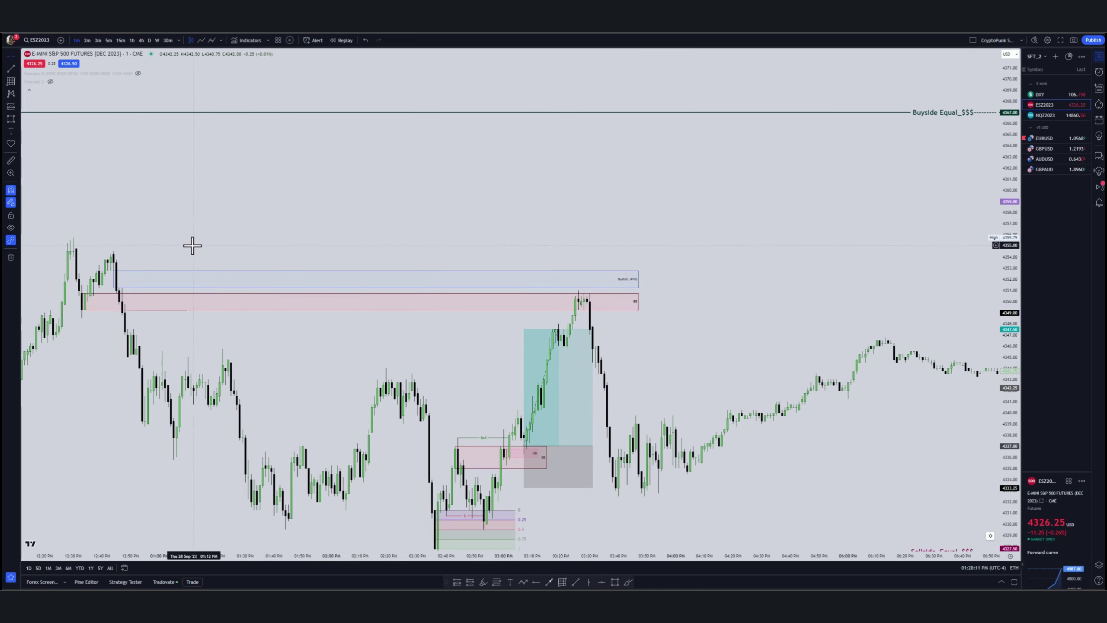
pyautogui.scroll(-4, 194, 245)
pyautogui.moveTo(712, 124); pyautogui.dragTo(635, 202)
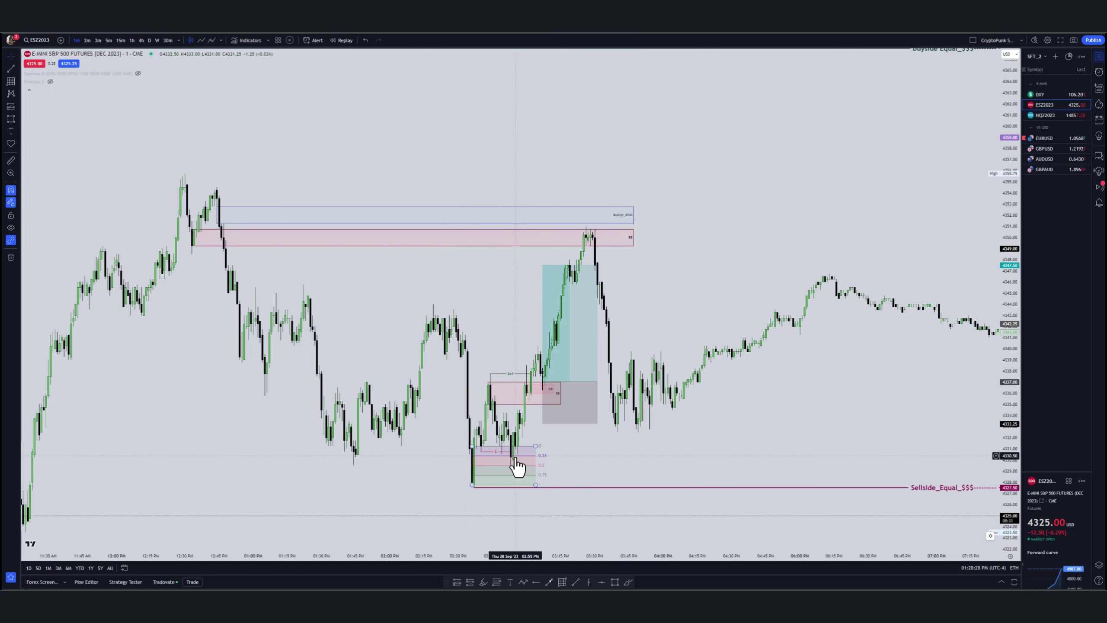
pyautogui.moveTo(800, 408); pyautogui.dragTo(381, 366)
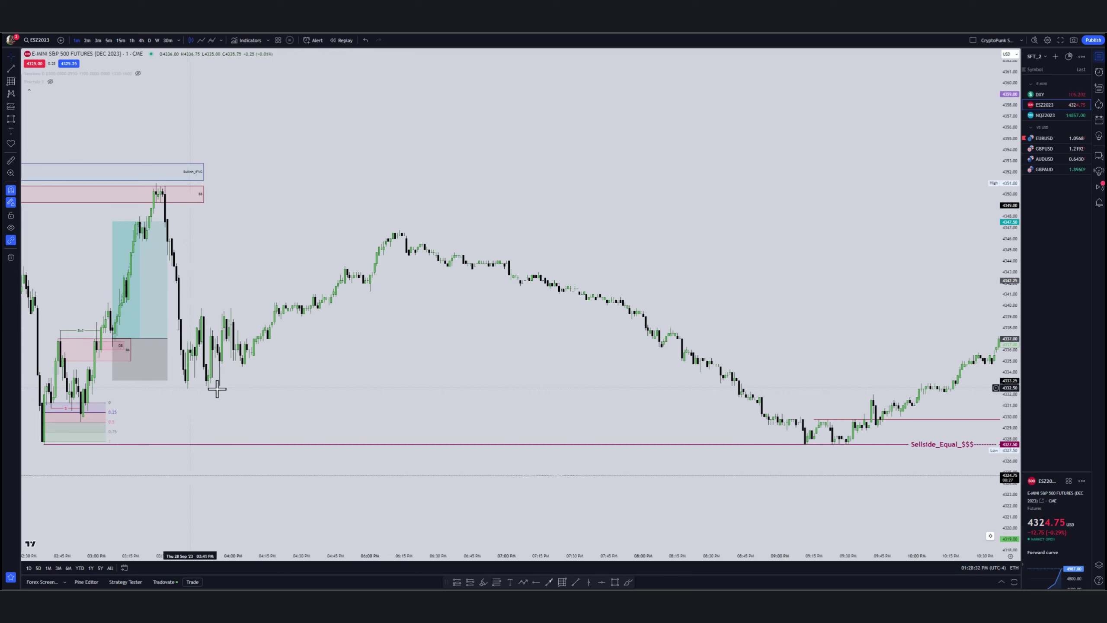
pyautogui.click(96, 408)
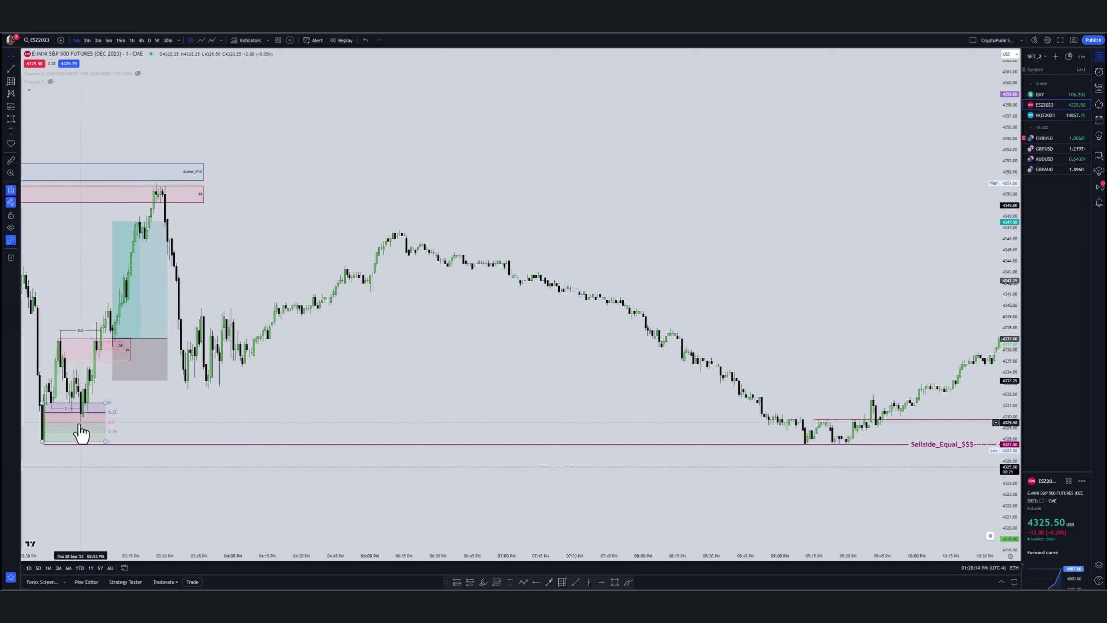
pyautogui.click(44, 445)
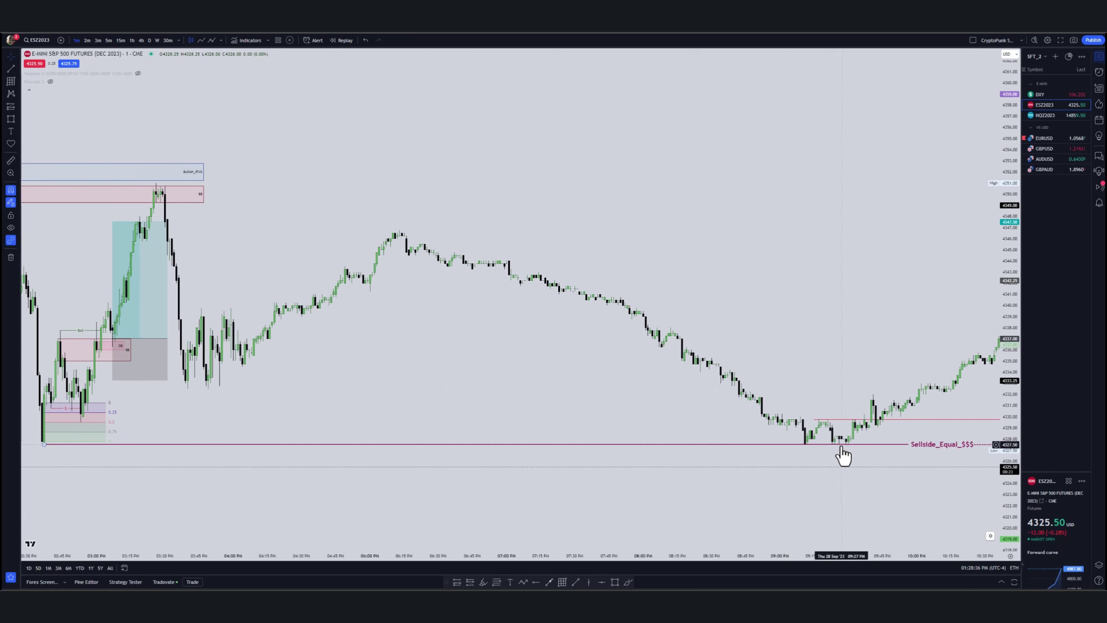
pyautogui.moveTo(923, 470); pyautogui.dragTo(524, 458)
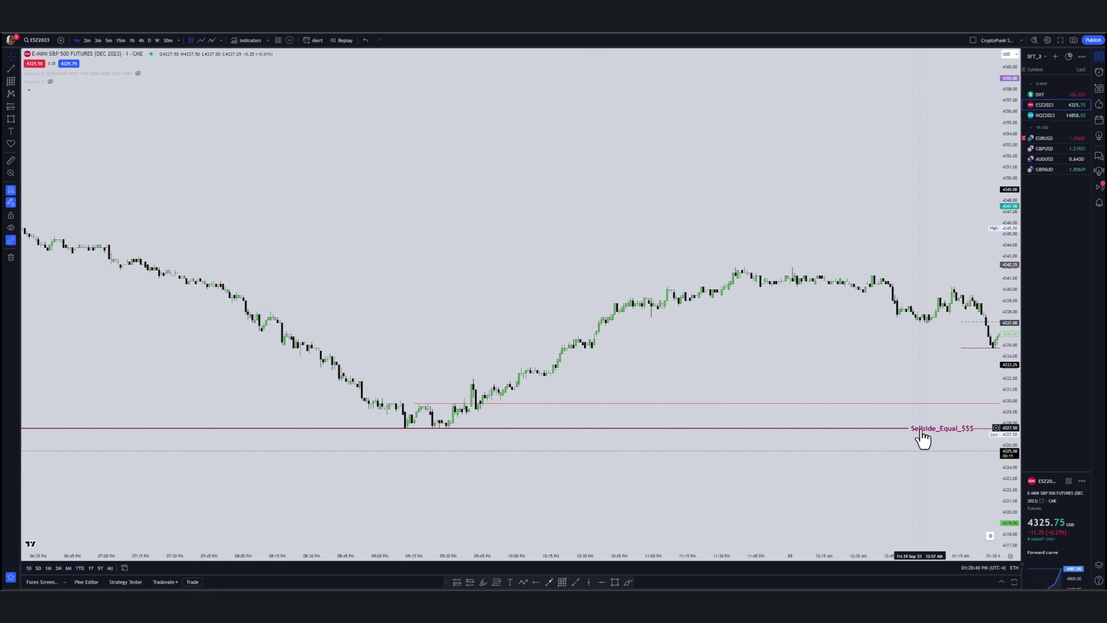
pyautogui.click(991, 536)
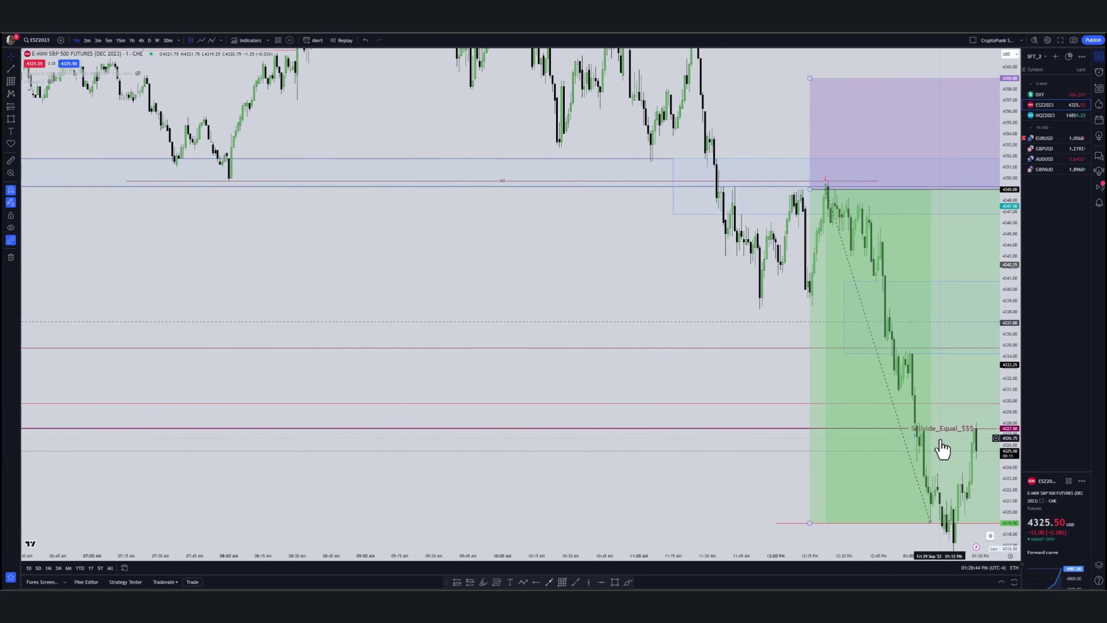
pyautogui.scroll(-3, 773, 436)
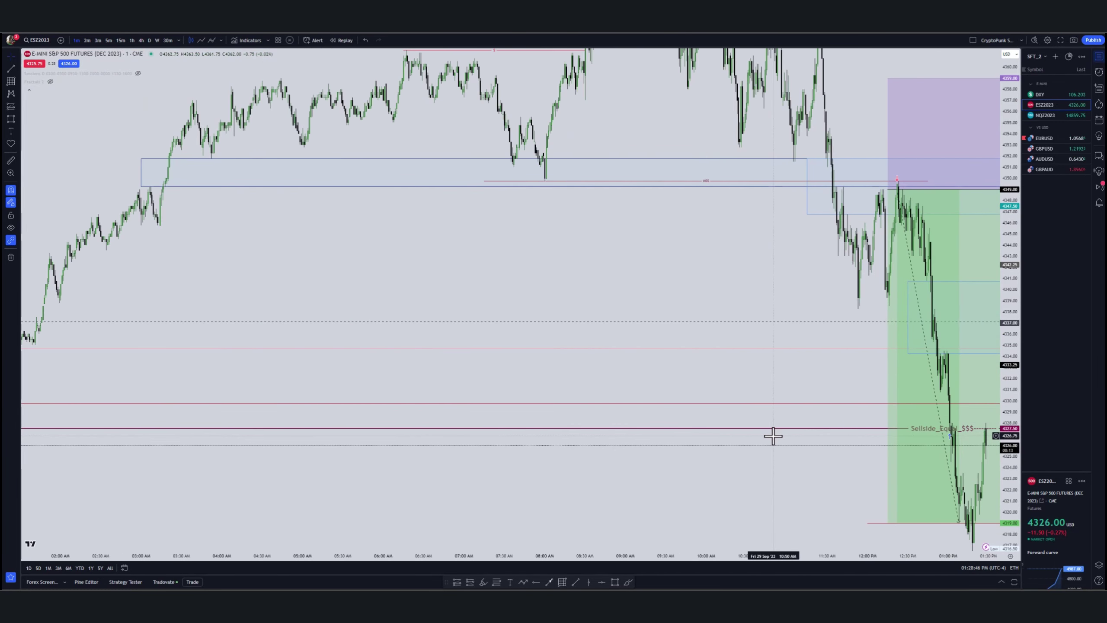
pyautogui.scroll(-10, 769, 242)
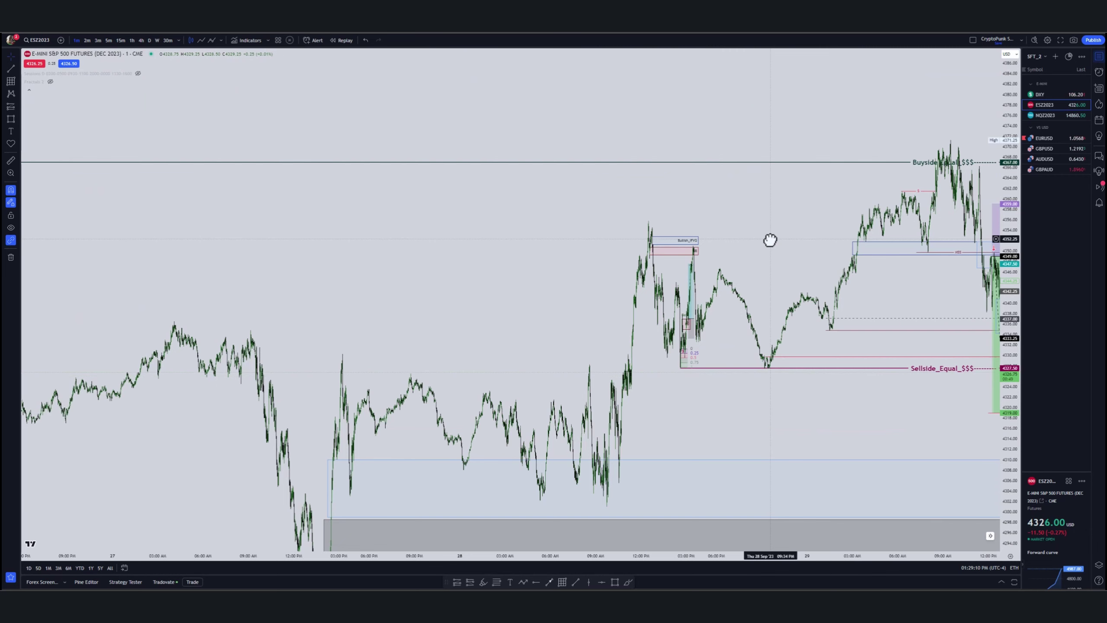
pyautogui.scroll(-5, 770, 240)
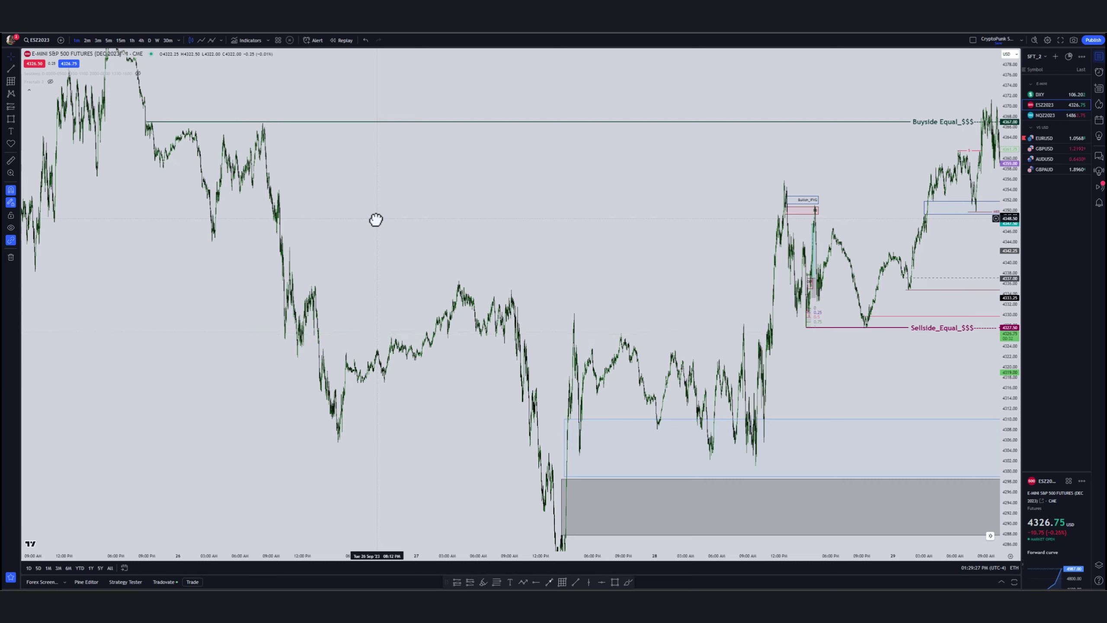
# Extend the upper blue zone from the 28 Sep session forward to about 08:00 AM on 29 Sep
pyautogui.scroll(5, 781, 370)
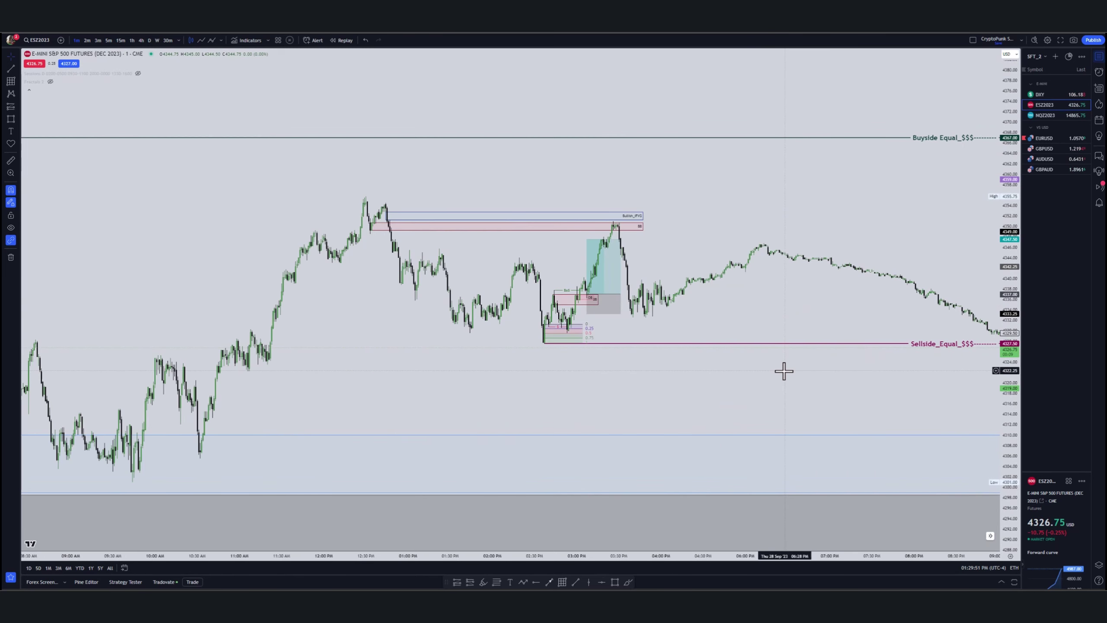
pyautogui.click(568, 216)
pyautogui.moveTo(568, 217); pyautogui.dragTo(779, 216)
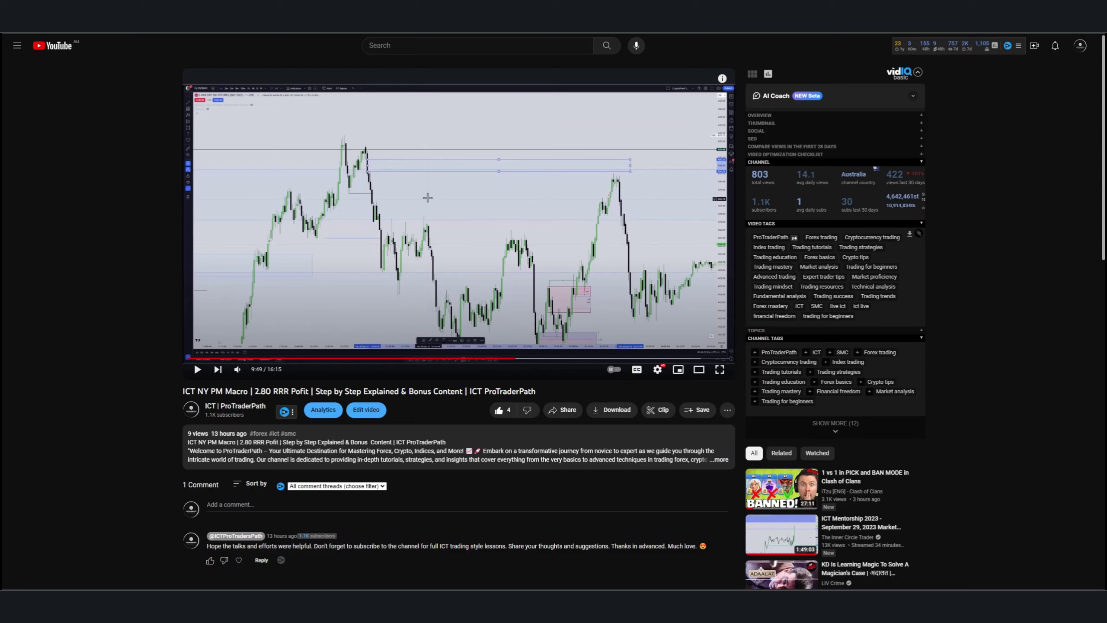
pyautogui.click(542, 236)
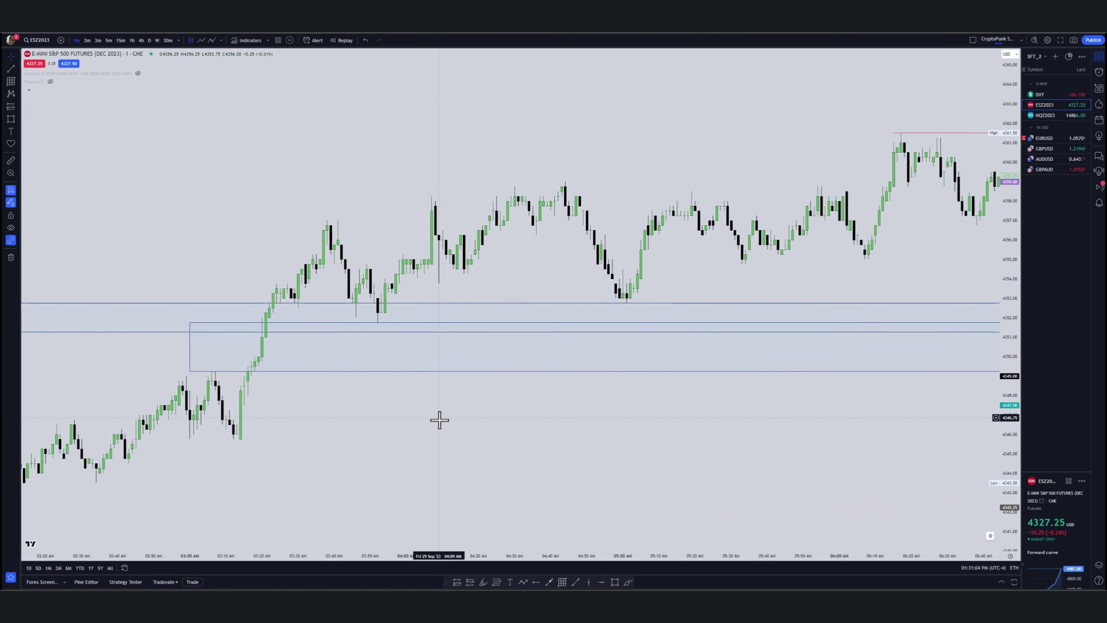
# Place a long position at about 04:00 AM on 29 Sep with its entry at 4352.75 on the extended blue zone's upper edge and its stop at 4350.75
pyautogui.moveTo(440, 420); pyautogui.dragTo(529, 400)
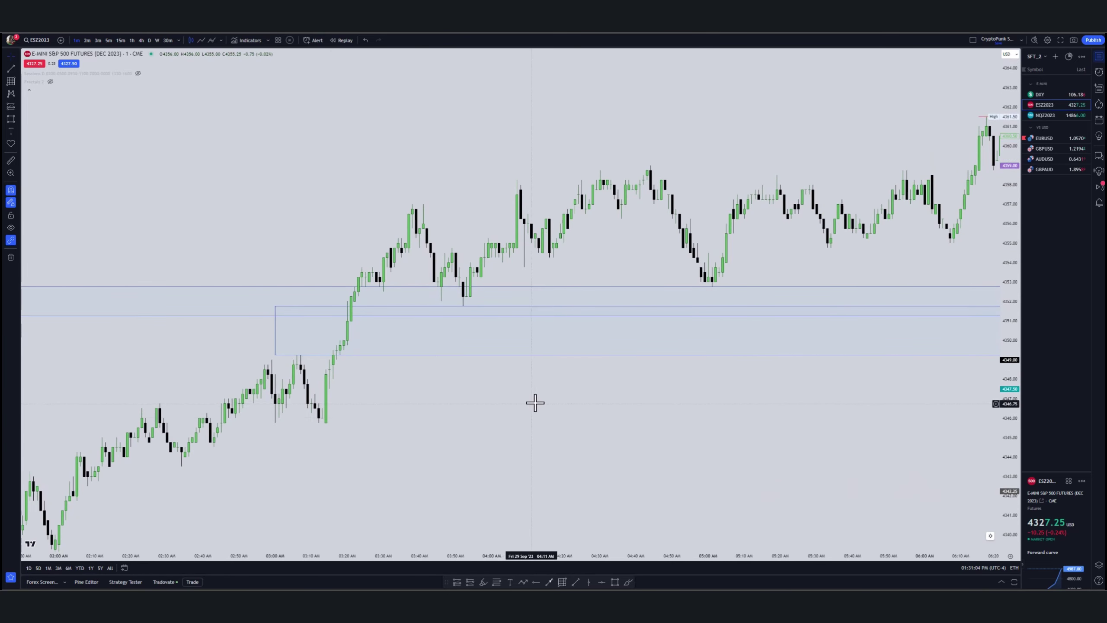
pyautogui.click(458, 584)
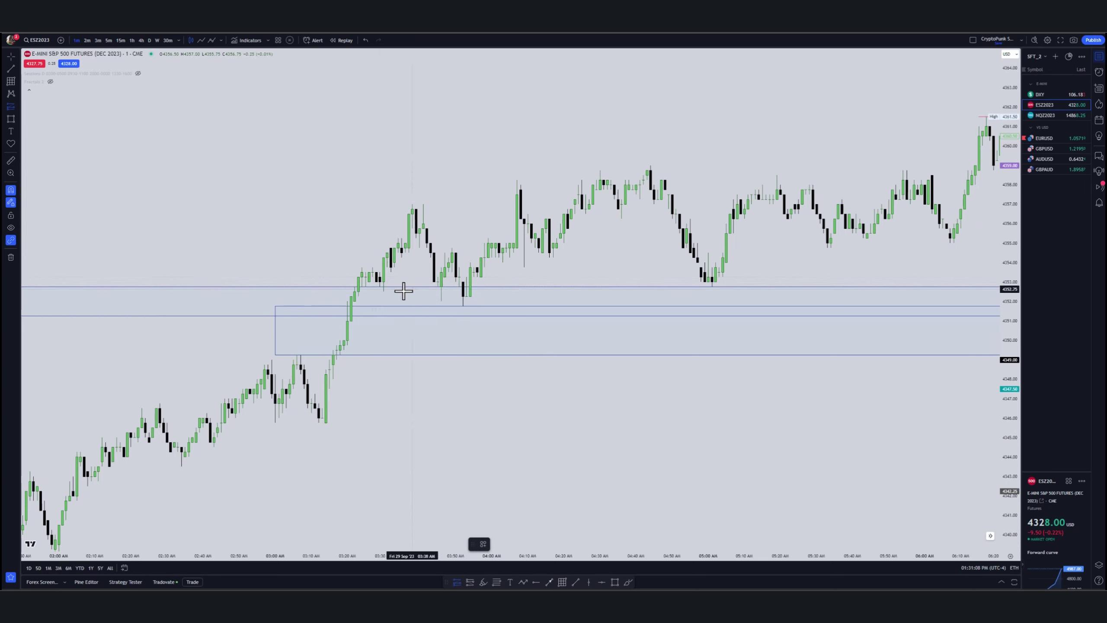
pyautogui.click(488, 287)
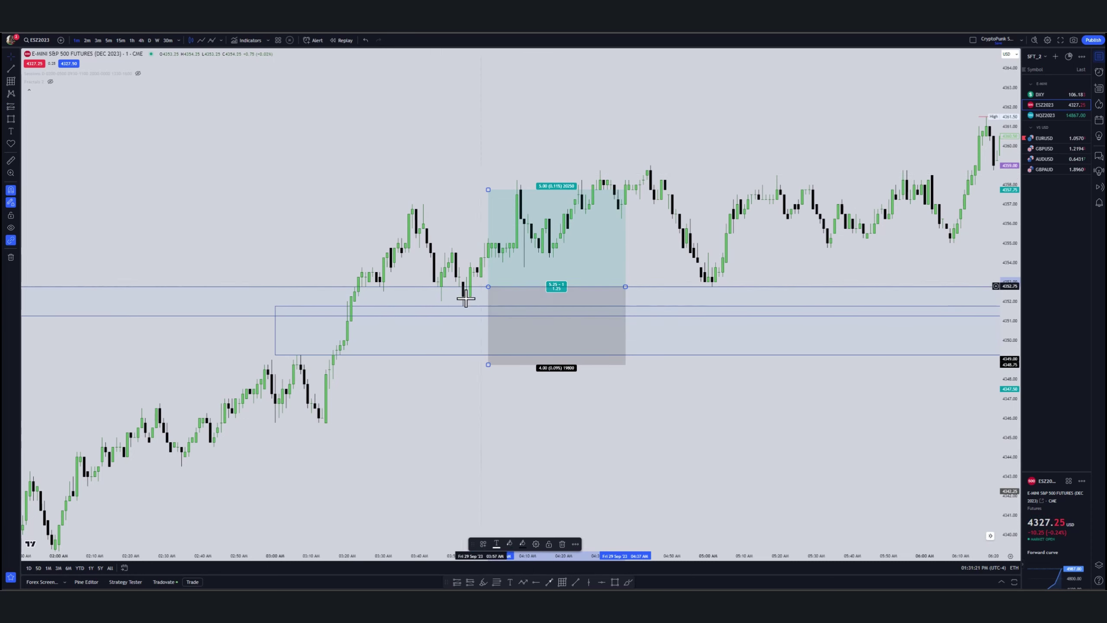
pyautogui.moveTo(488, 364); pyautogui.dragTo(463, 316)
pyautogui.click(240, 316)
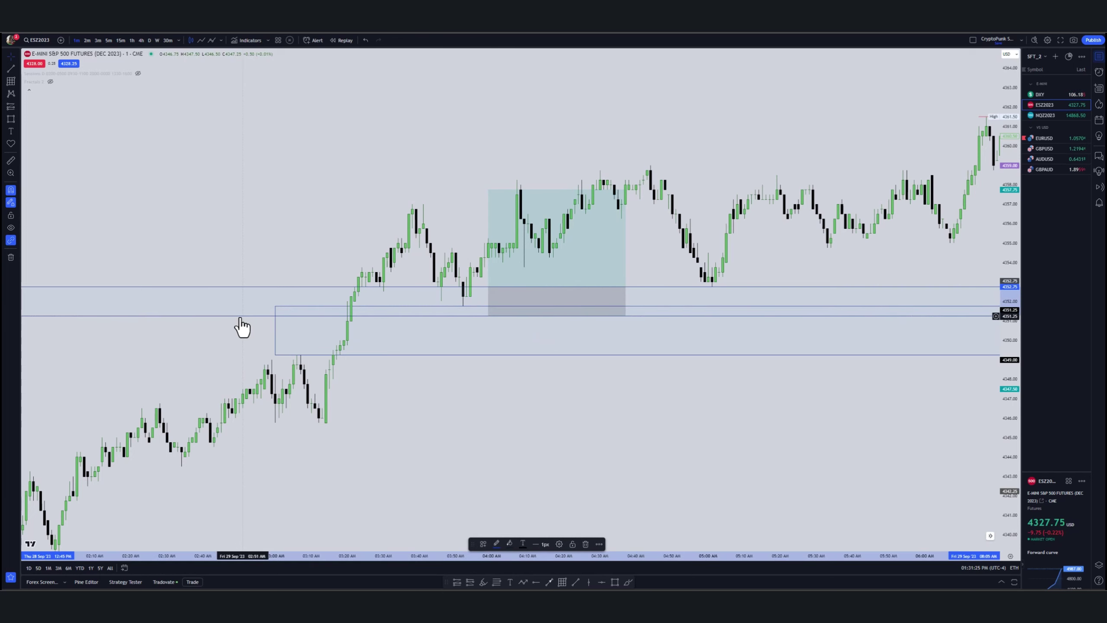
pyautogui.click(487, 315)
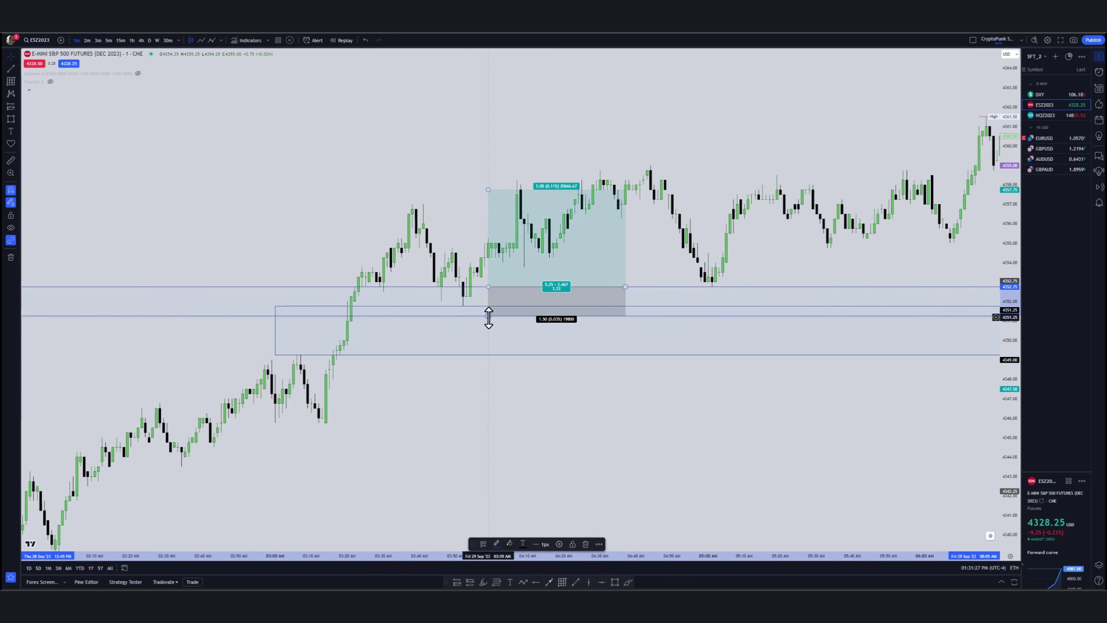
pyautogui.moveTo(488, 315); pyautogui.dragTo(489, 326)
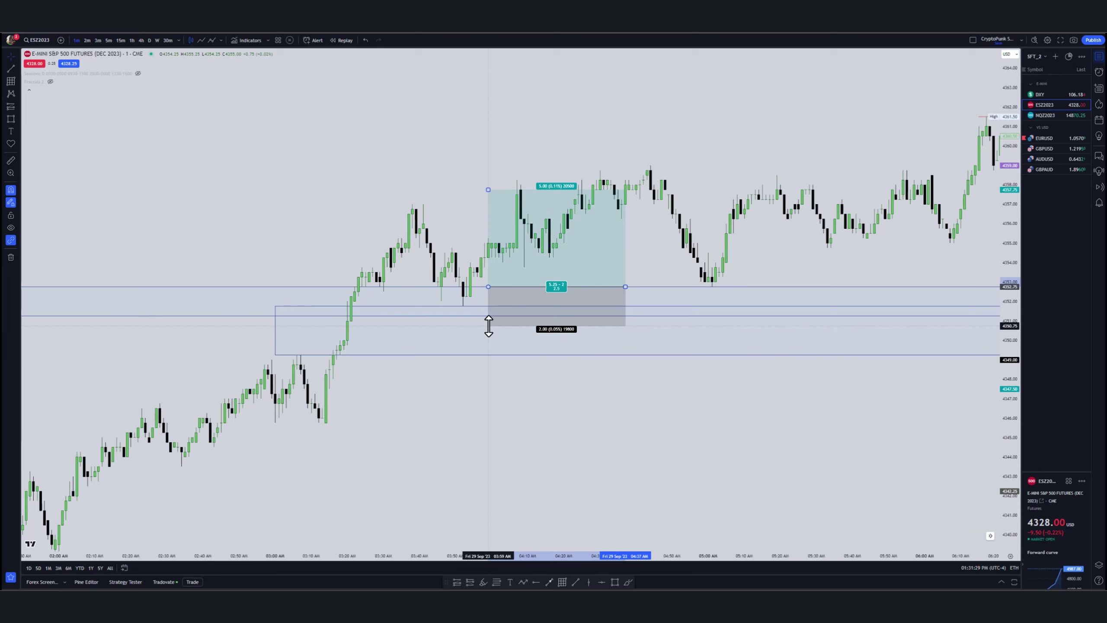
# Set the new long position's target to 4358.75 and extend its end to about 06:25 AM
pyautogui.moveTo(622, 411); pyautogui.dragTo(607, 452)
pyautogui.moveTo(471, 232)
pyautogui.mouseDown()
pyautogui.moveTo(476, 210)
pyautogui.moveTo(475, 250)
pyautogui.mouseUp()
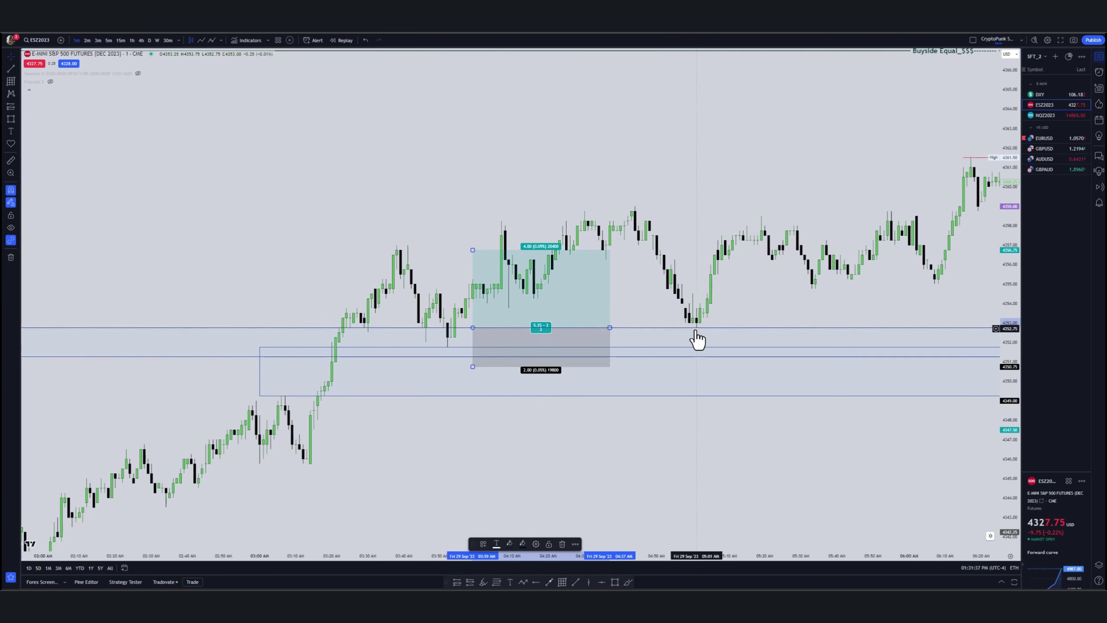
pyautogui.moveTo(610, 327); pyautogui.dragTo(868, 359)
pyautogui.moveTo(471, 250); pyautogui.dragTo(486, 231)
pyautogui.click(487, 230)
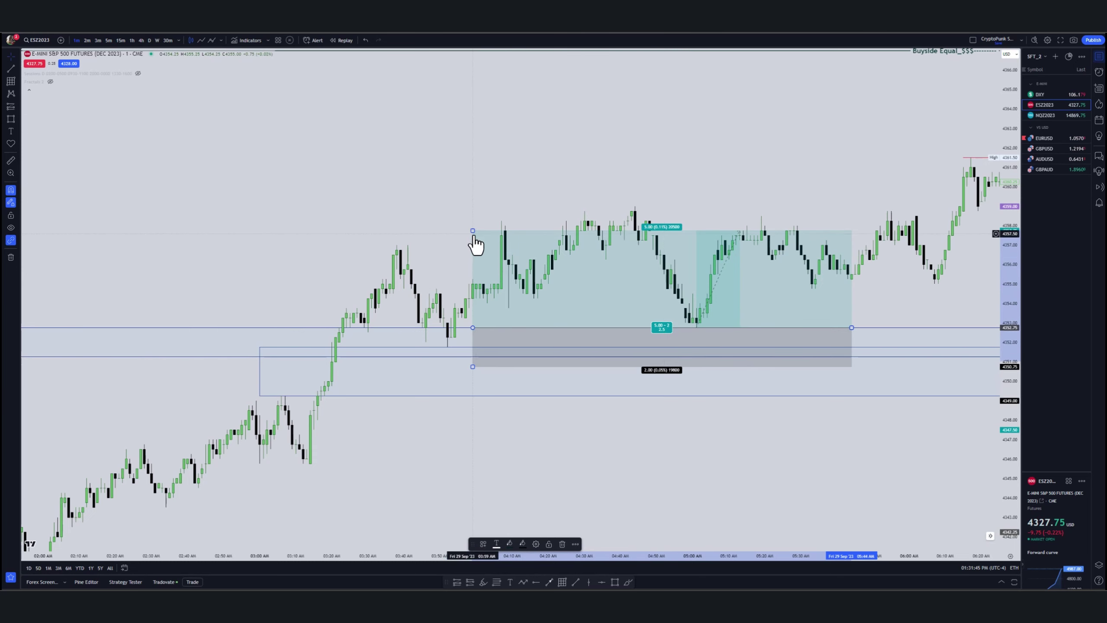
pyautogui.moveTo(473, 231); pyautogui.dragTo(473, 211)
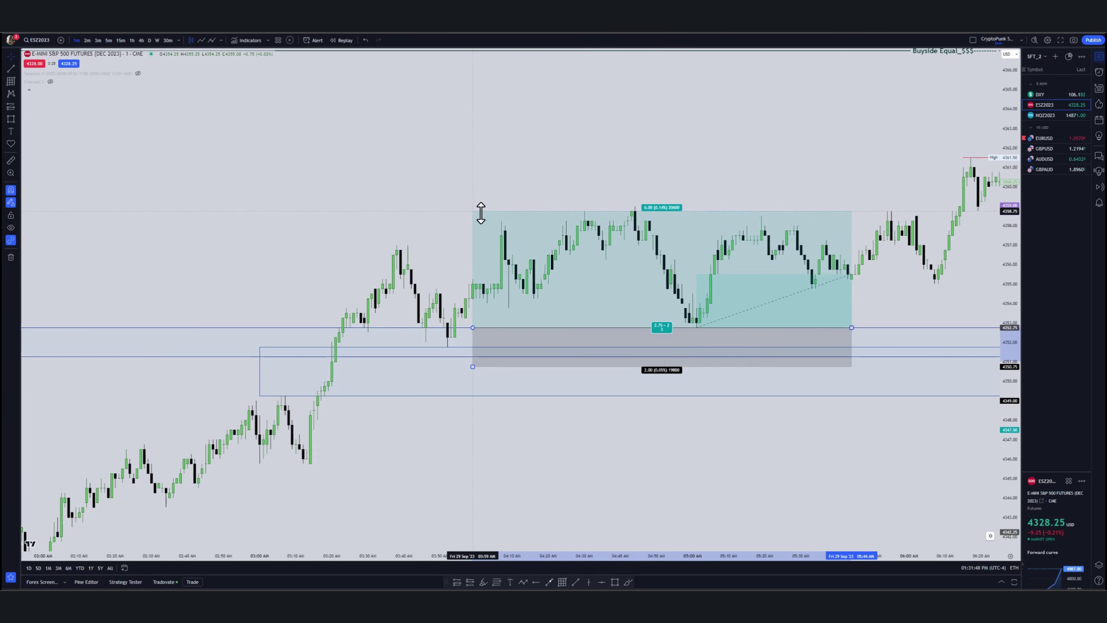
pyautogui.moveTo(887, 302); pyautogui.dragTo(768, 310)
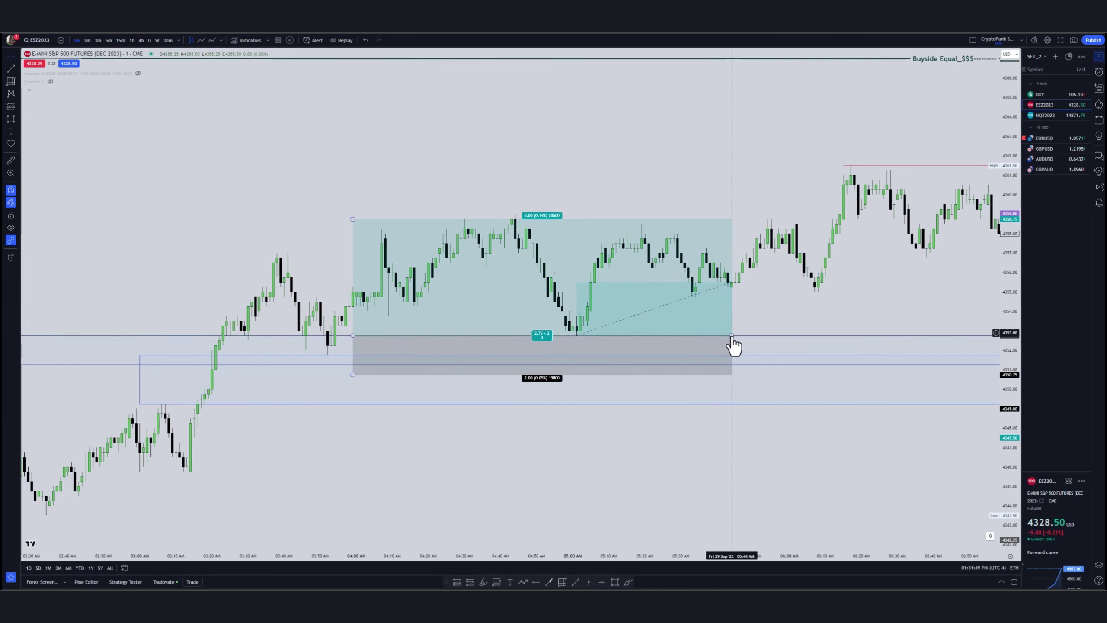
pyautogui.moveTo(734, 347); pyautogui.dragTo(881, 351)
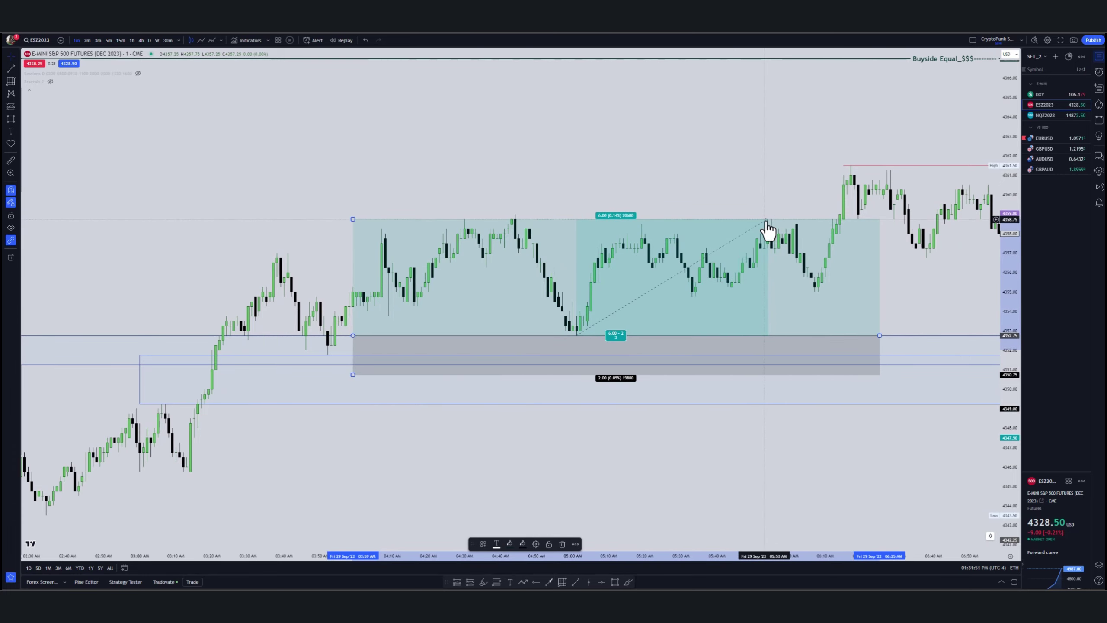
# Lower the long position's target to 4357.75 and shorten its end to about 05:37 AM on 29 Sep
pyautogui.moveTo(895, 252); pyautogui.dragTo(603, 218)
pyautogui.scroll(-3, 563, 366)
pyautogui.click(519, 311)
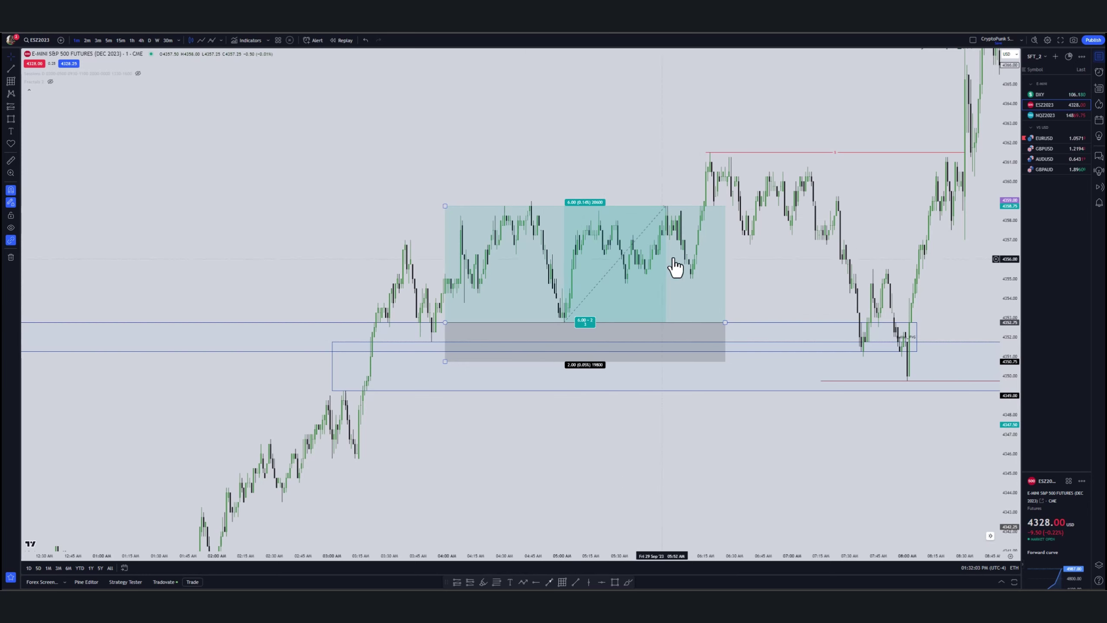
pyautogui.click(445, 206)
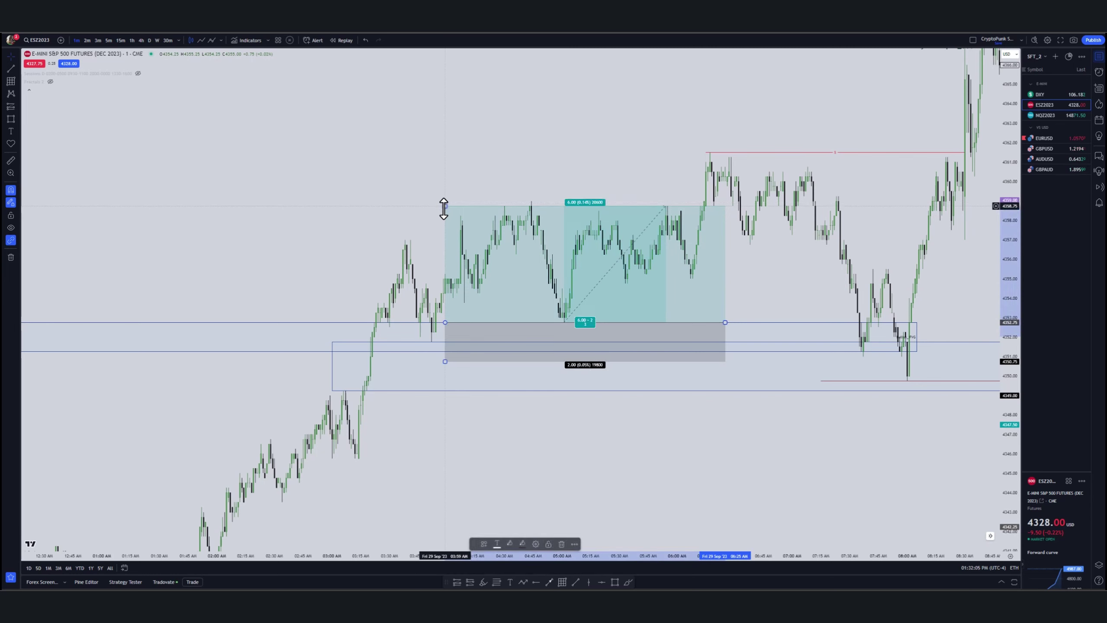
pyautogui.moveTo(443, 207); pyautogui.dragTo(443, 226)
pyautogui.moveTo(725, 323); pyautogui.dragTo(633, 335)
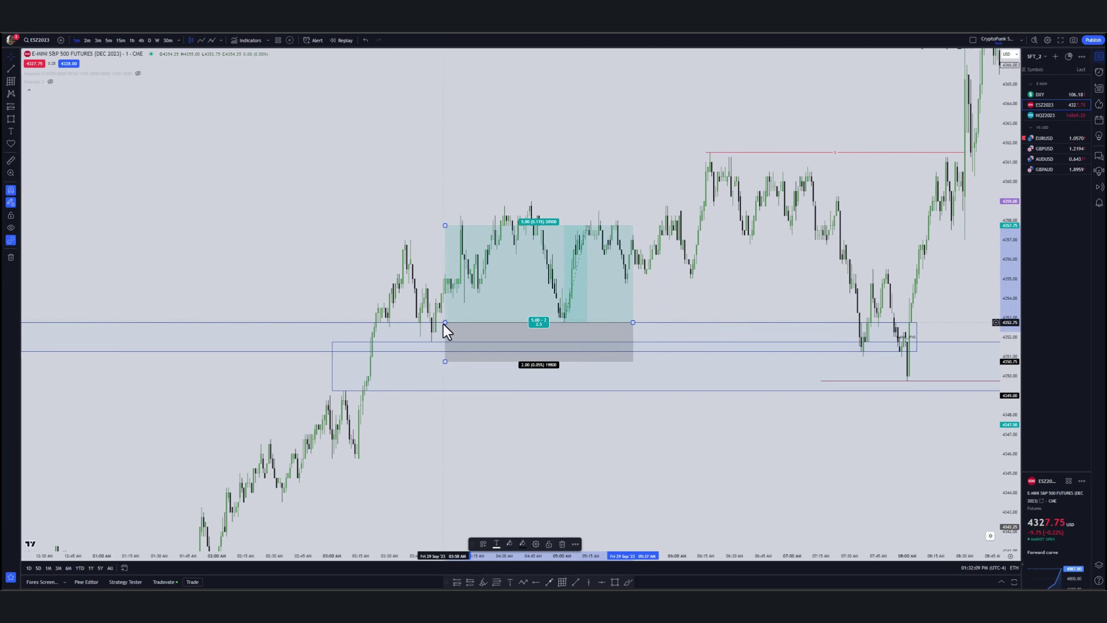
# Narrow the long position and shift it forward onto the 05:00 AM retest, spanning about 04:57 to 05:38 AM
pyautogui.moveTo(633, 322); pyautogui.dragTo(518, 332)
pyautogui.press('Right')
pyautogui.press('Right')
pyautogui.press('Right')
pyautogui.press('Right')
pyautogui.press('Right')
pyautogui.press('Right')
pyautogui.press('Right')
pyautogui.press('Right')
pyautogui.press('Right')
pyautogui.press('Right')
pyautogui.press('Right')
pyautogui.press('Right')
pyautogui.press('Right')
pyautogui.press('Right')
pyautogui.press('Right')
pyautogui.press('Right')
pyautogui.press('Right')
pyautogui.press('Right')
pyautogui.press('Right')
pyautogui.press('Right')
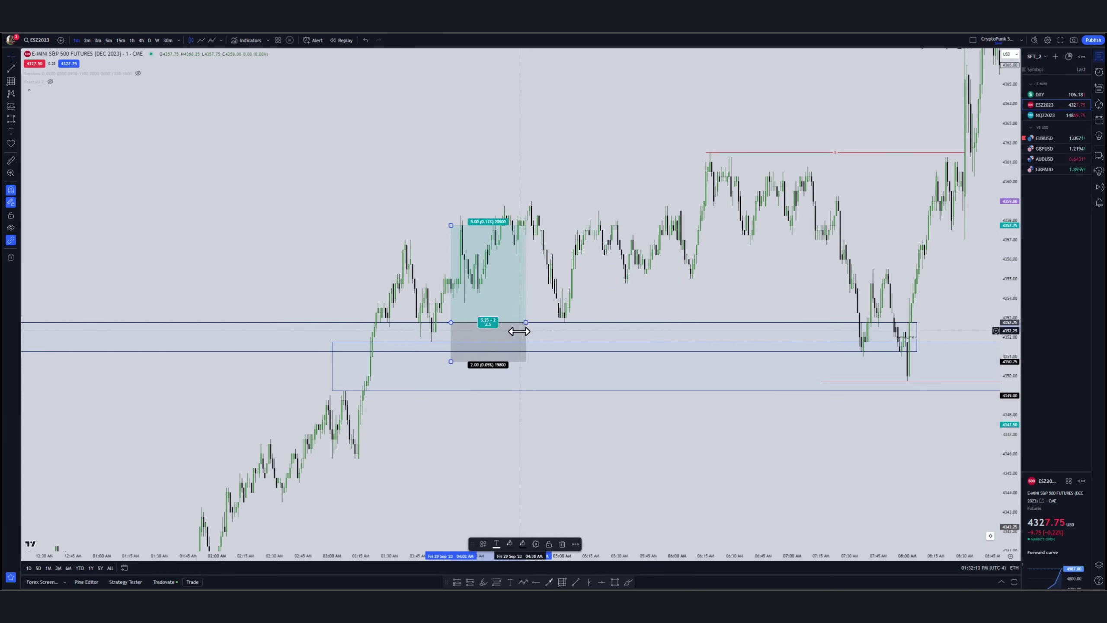
pyautogui.press('Right')
pyautogui.press('Right')
pyautogui.press('Right')
pyautogui.press('Right')
pyautogui.press('Right')
pyautogui.press('Right')
pyautogui.press('Right')
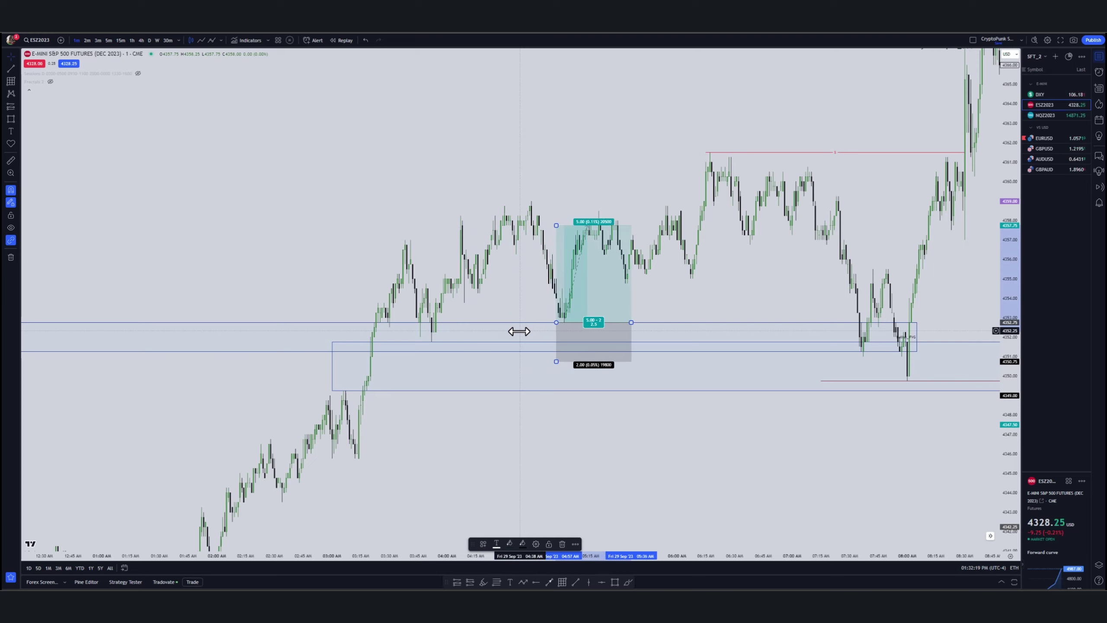
pyautogui.click(654, 310)
pyautogui.click(625, 320)
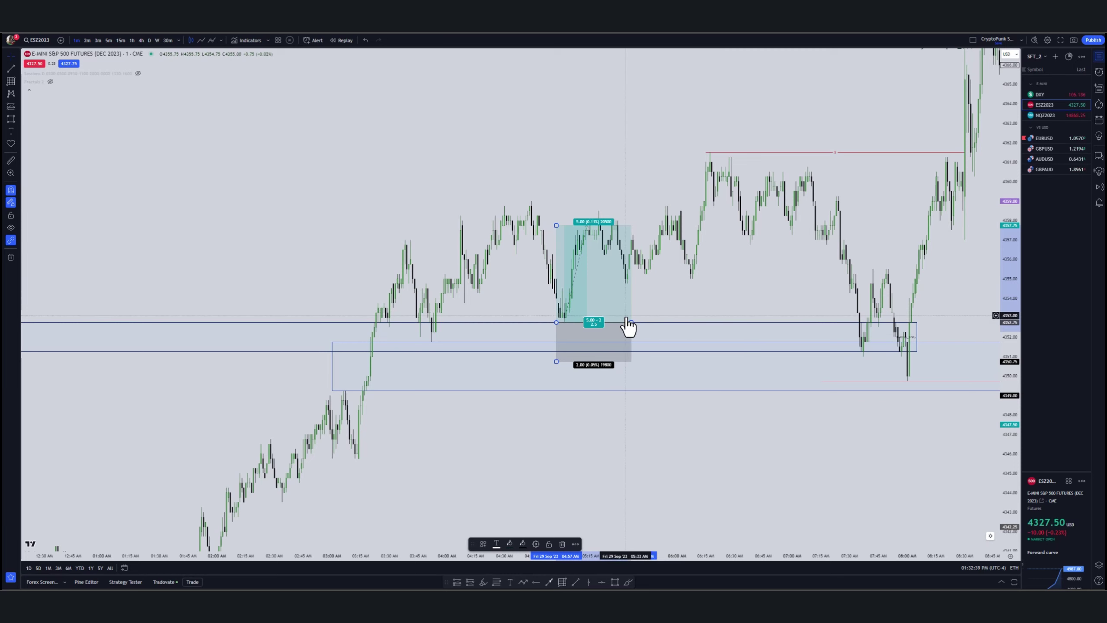
pyautogui.moveTo(632, 324); pyautogui.dragTo(635, 323)
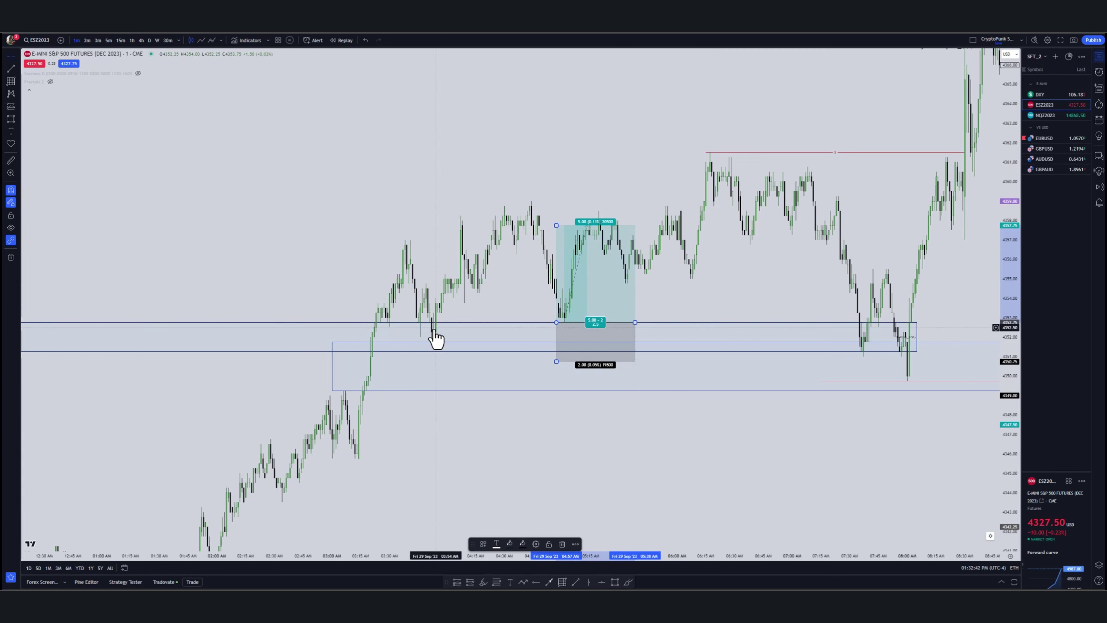
# Move the long position back to the zone retest at about 03:51 AM, with its stop at 4350.50 and target at 4357.25
pyautogui.moveTo(586, 344); pyautogui.dragTo(441, 333)
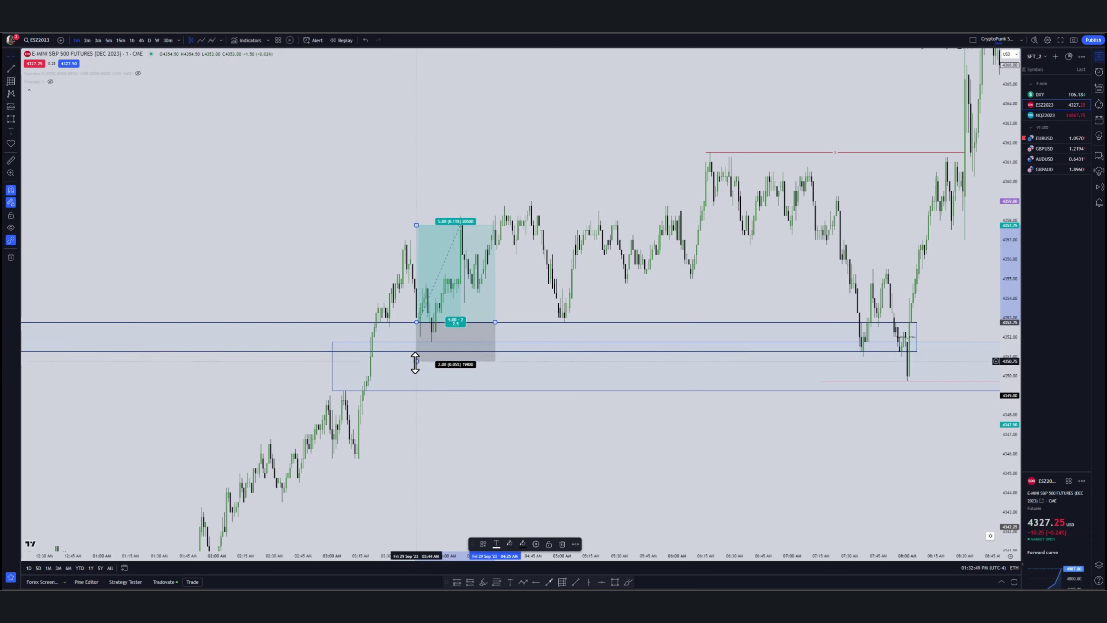
pyautogui.moveTo(414, 363); pyautogui.dragTo(416, 368)
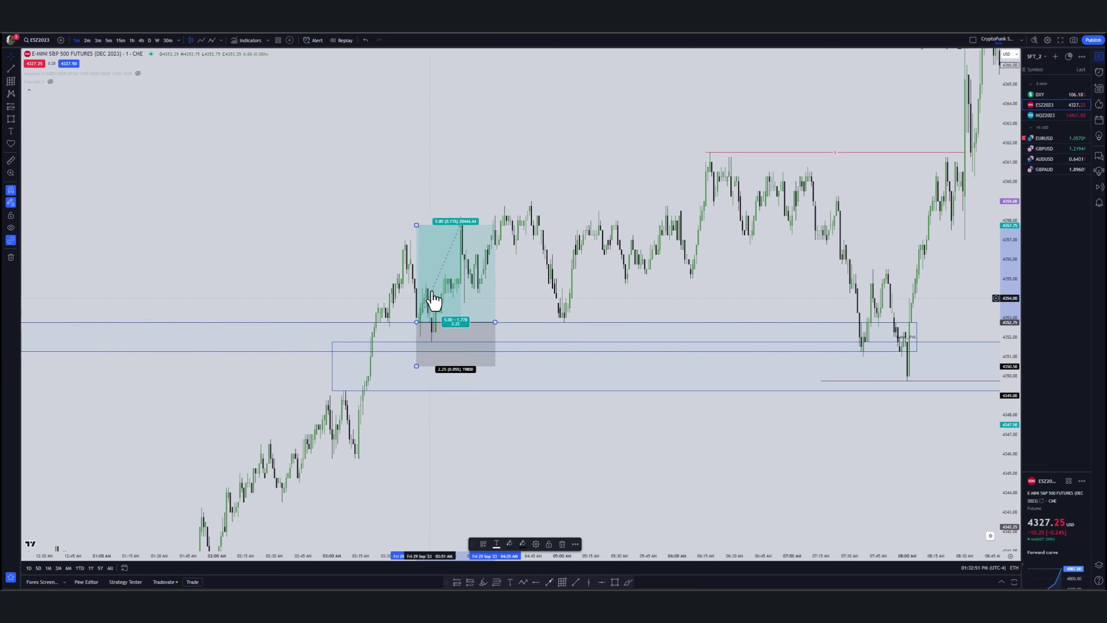
pyautogui.moveTo(416, 323); pyautogui.dragTo(430, 326)
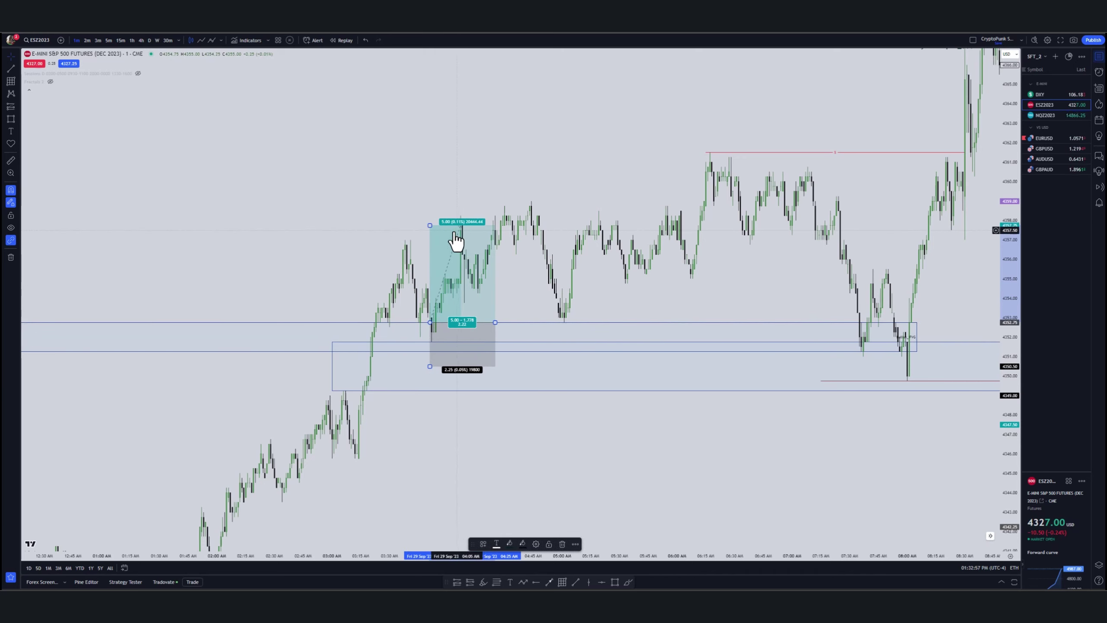
pyautogui.moveTo(441, 220); pyautogui.dragTo(451, 238)
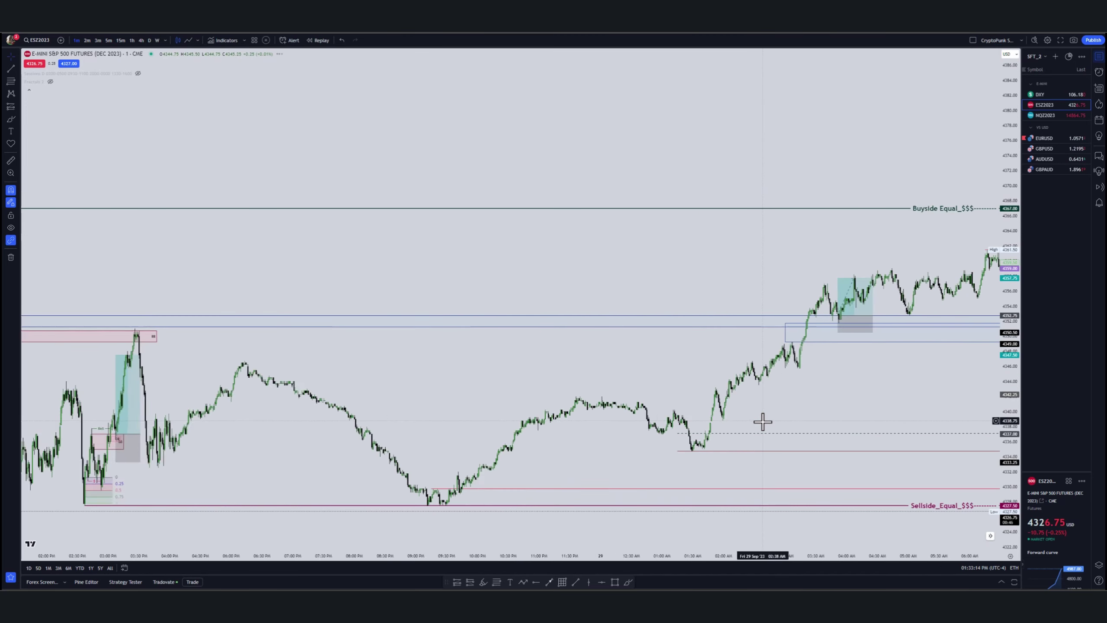
# Adjust the lower blue zone to start at about 03:05 AM and end at about 02:46 PM on 29 Sep
pyautogui.scroll(5, 826, 362)
pyautogui.moveTo(807, 319); pyautogui.dragTo(822, 342)
pyautogui.click(817, 341)
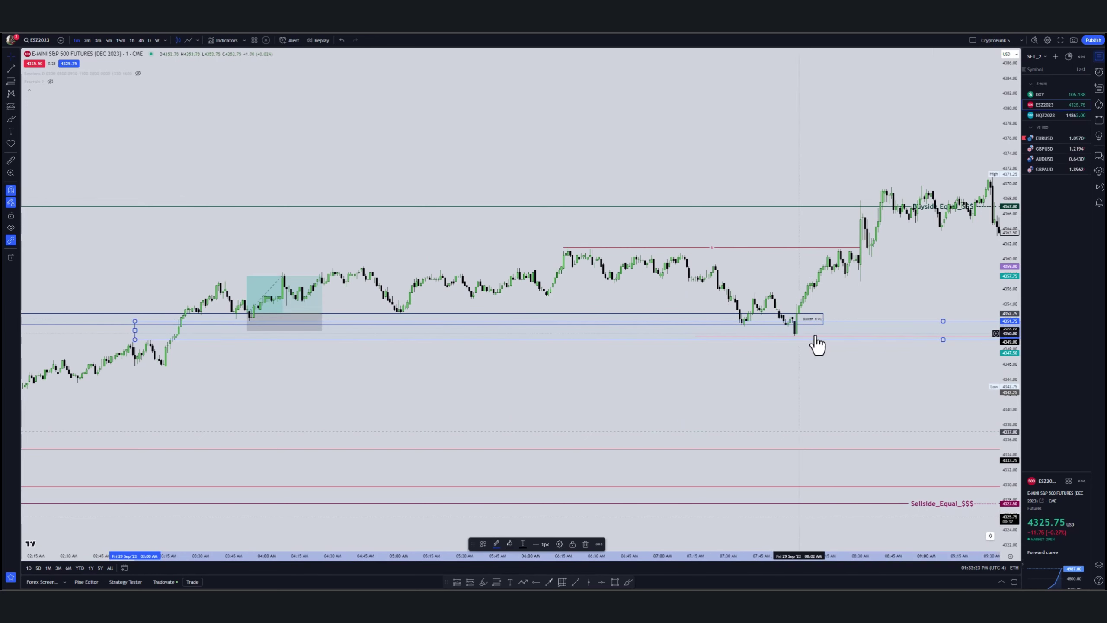
pyautogui.scroll(-5, 798, 378)
pyautogui.moveTo(541, 339)
pyautogui.mouseDown()
pyautogui.moveTo(602, 345)
pyautogui.moveTo(547, 340)
pyautogui.mouseUp()
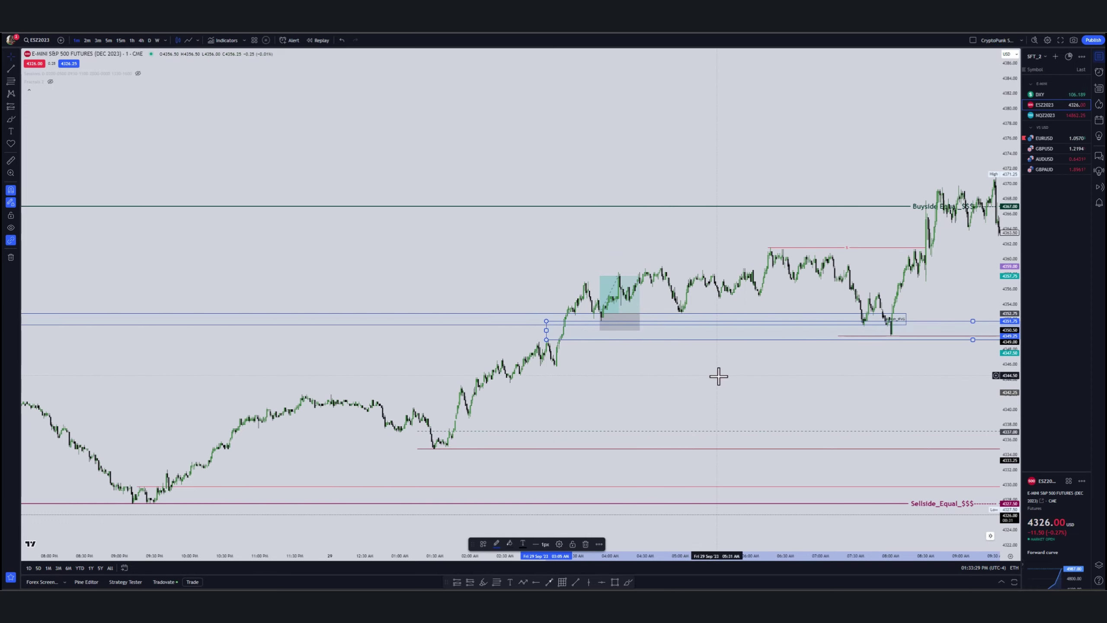
pyautogui.moveTo(719, 376); pyautogui.dragTo(168, 363)
pyautogui.scroll(-3, 680, 354)
pyautogui.moveTo(907, 313)
pyautogui.mouseDown()
pyautogui.moveTo(871, 315)
pyautogui.moveTo(893, 312)
pyautogui.mouseUp()
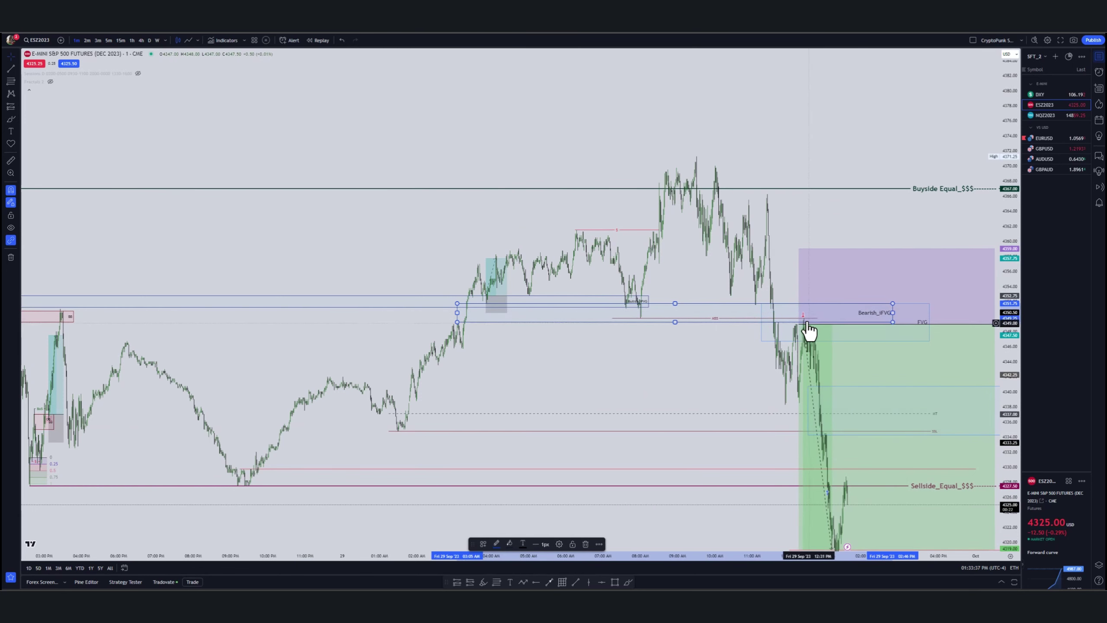
# Examine the 28 and 29 Sep price action between the Sellside Equal and Buyside Equal levels around the long position
pyautogui.scroll(-5, 298, 279)
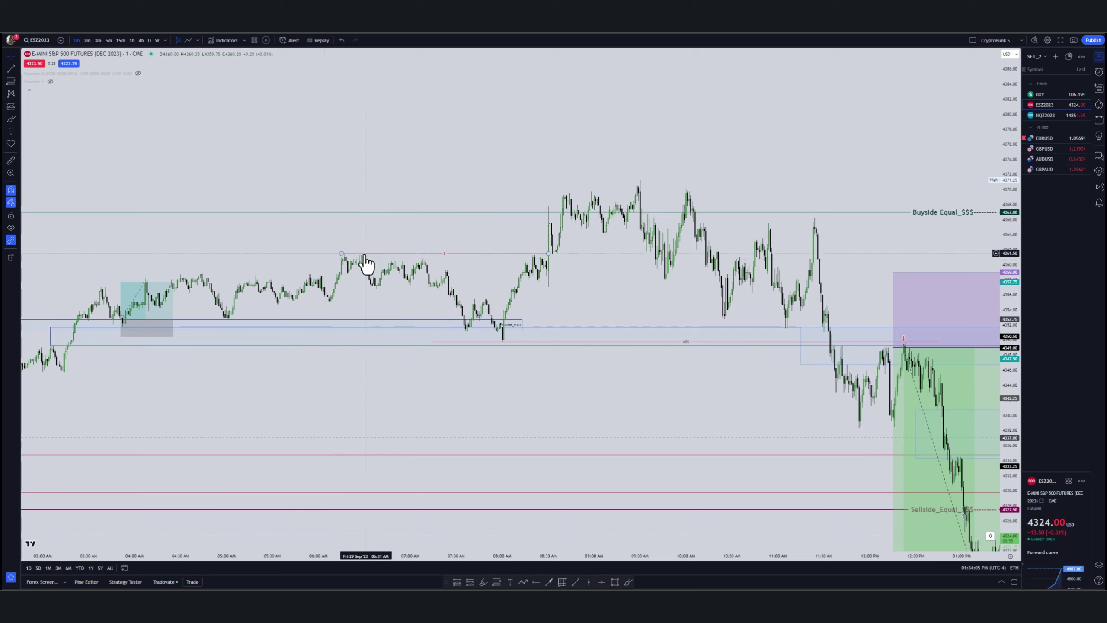
pyautogui.scroll(-5, 373, 263)
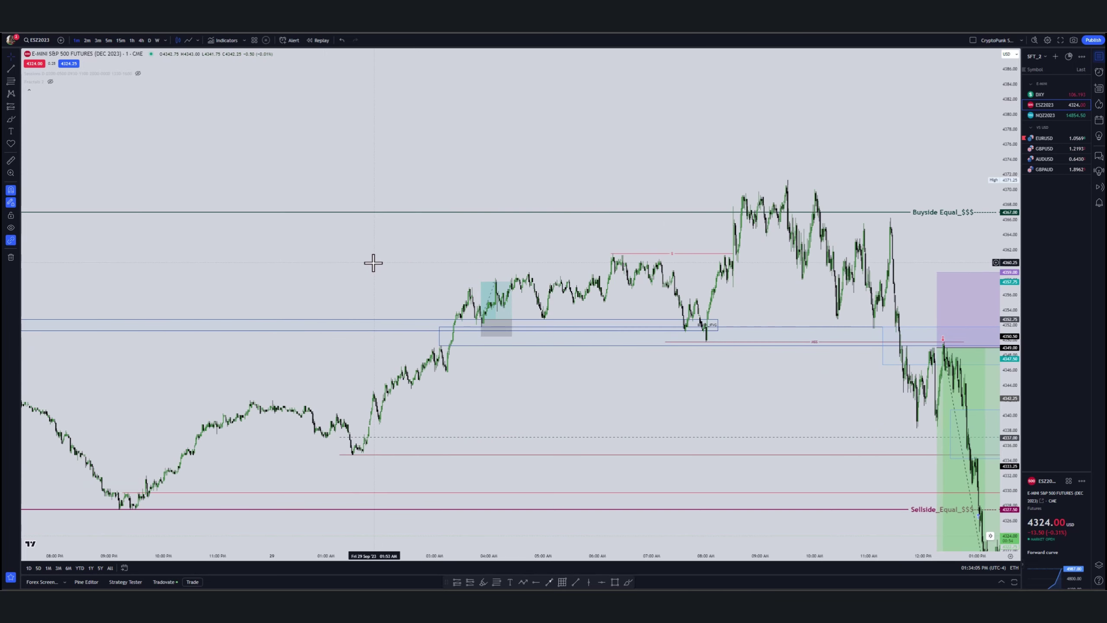
pyautogui.scroll(-3, 374, 263)
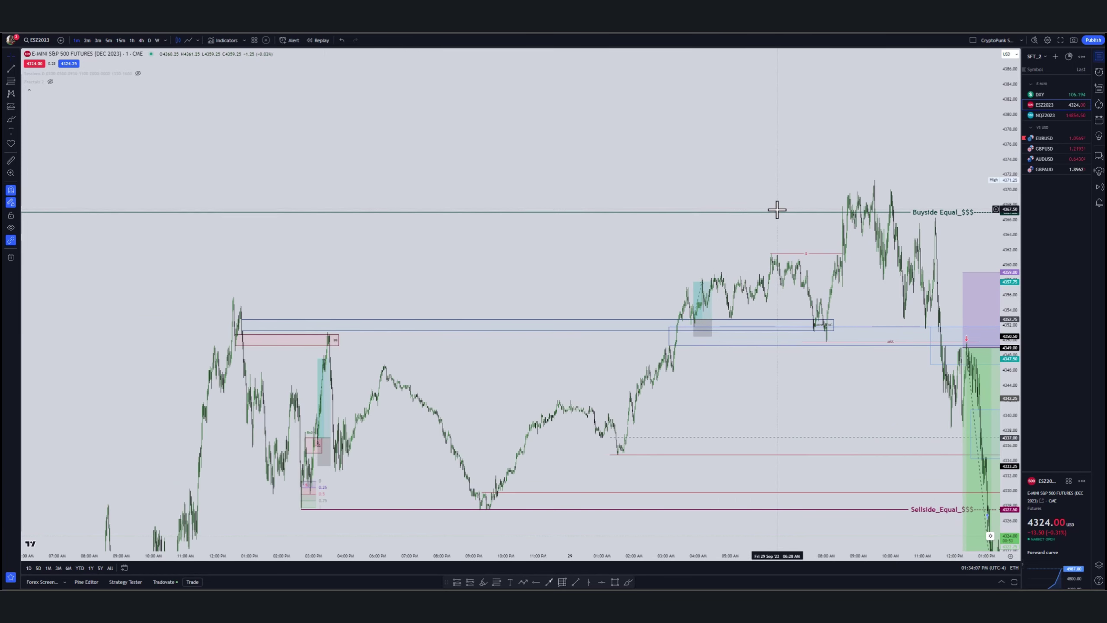
pyautogui.scroll(3, 714, 349)
pyautogui.scroll(3, 519, 334)
pyautogui.moveTo(434, 265); pyautogui.dragTo(765, 269)
pyautogui.scroll(4, 676, 308)
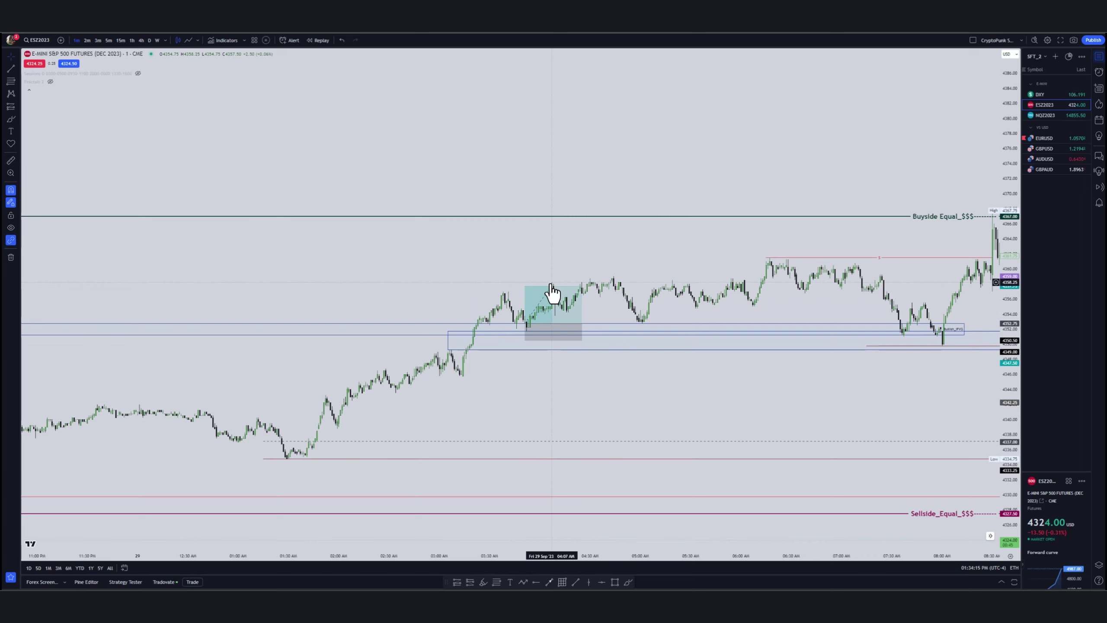
# Trace the Buyside Equal level back to its 26 Sep highs and compare it with the 29 Sep rally
pyautogui.scroll(-8, 551, 284)
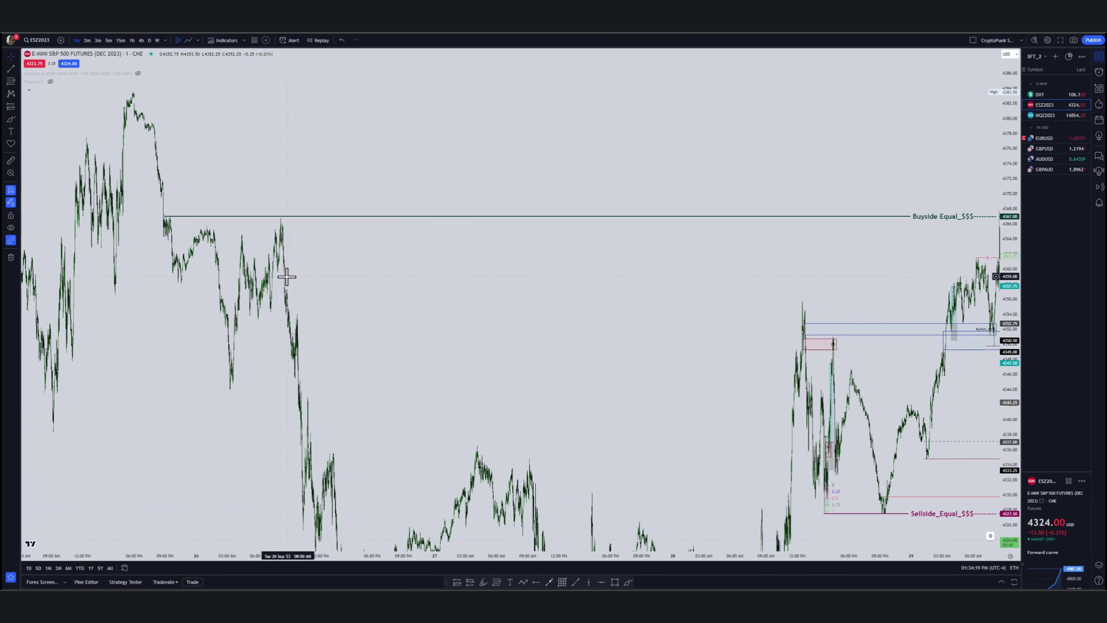
pyautogui.scroll(10, 479, 319)
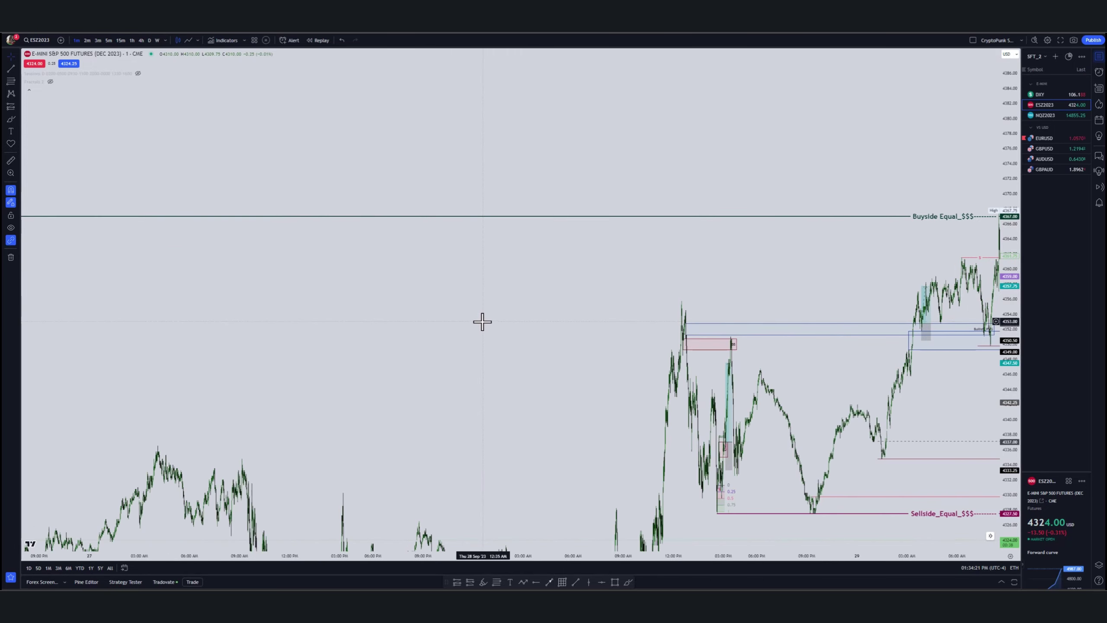
pyautogui.scroll(-10, 544, 294)
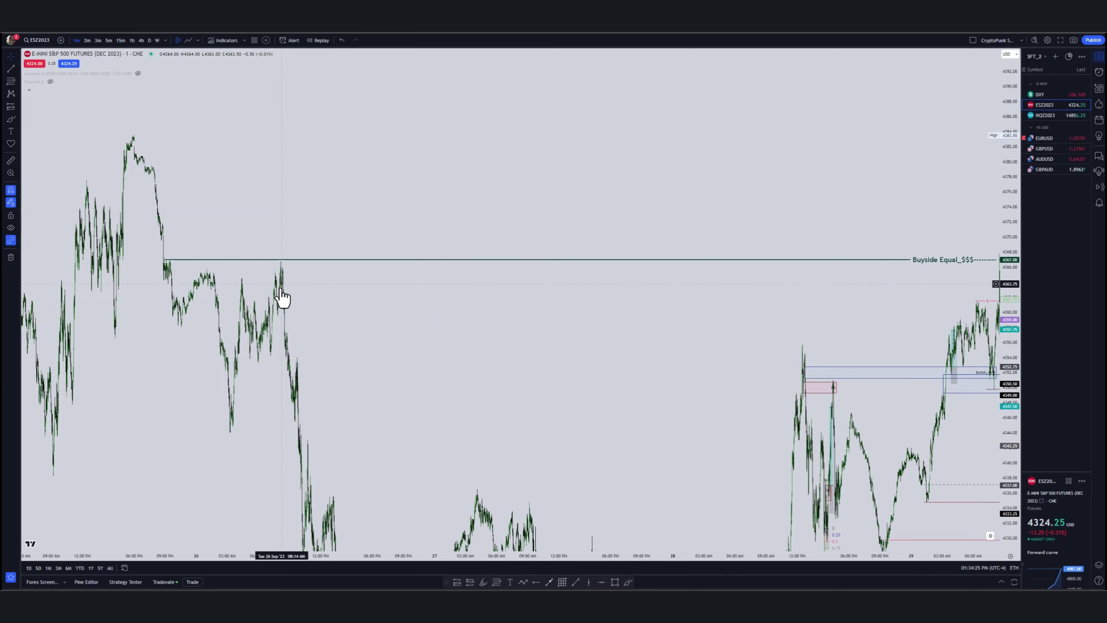
pyautogui.scroll(10, 514, 339)
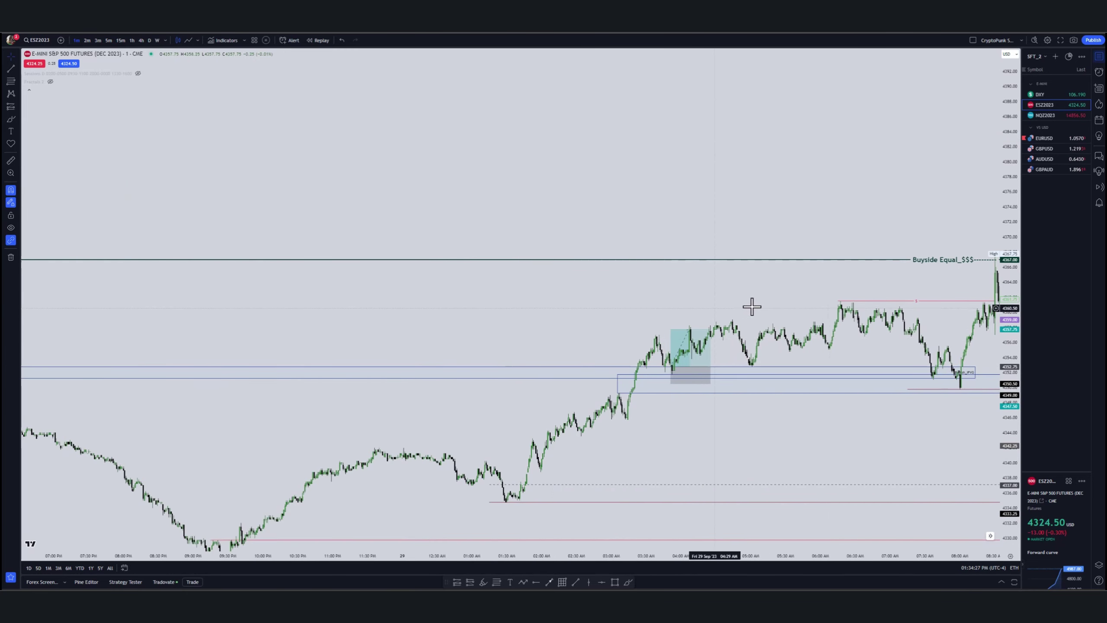
pyautogui.moveTo(789, 310); pyautogui.dragTo(672, 302)
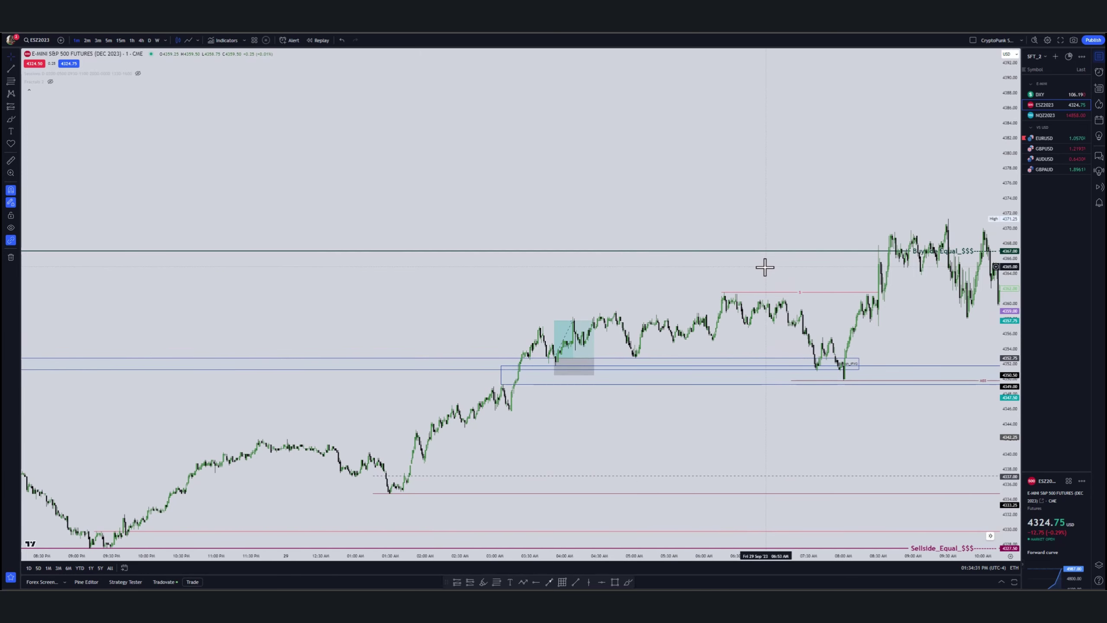
pyautogui.scroll(-3, 741, 288)
pyautogui.scroll(-6, 793, 292)
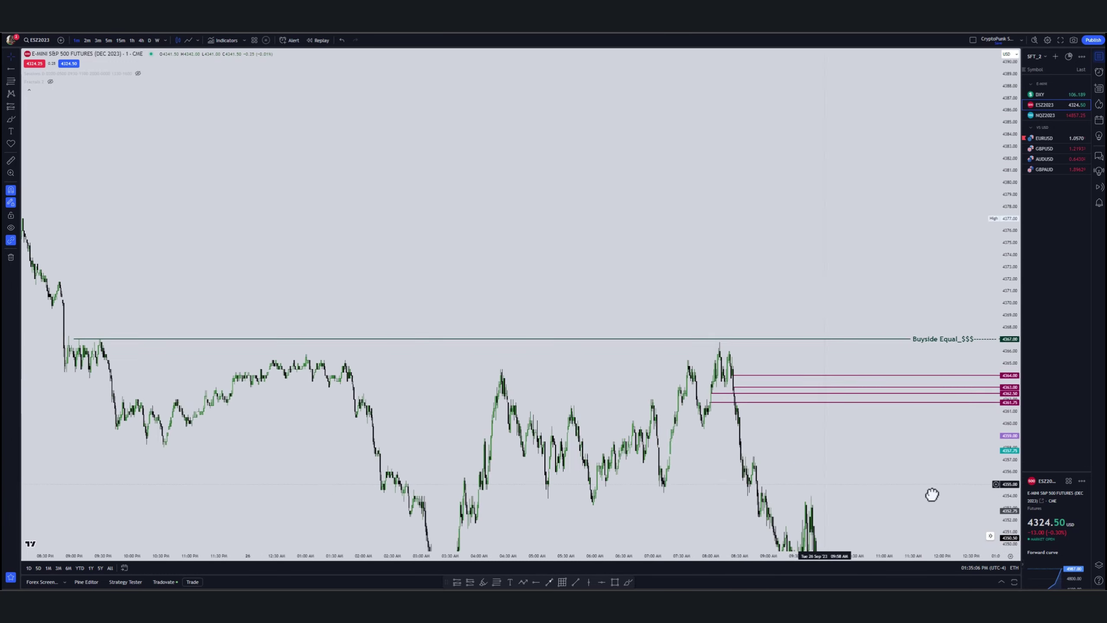
# Adjust the two magenta lines at the 26 Sep pullback before 08:00 AM to 4361.50 and 4359.75
pyautogui.scroll(5, 833, 495)
pyautogui.scroll(3, 632, 329)
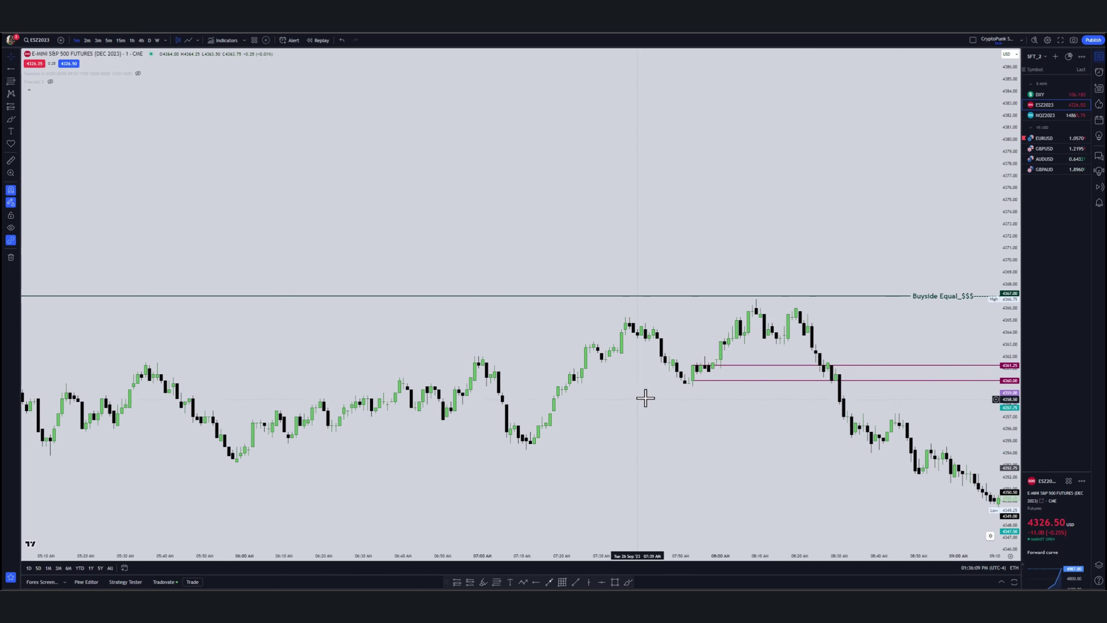
pyautogui.moveTo(693, 380)
pyautogui.mouseDown()
pyautogui.moveTo(682, 388)
pyautogui.moveTo(678, 364)
pyautogui.mouseUp()
pyautogui.click(721, 404)
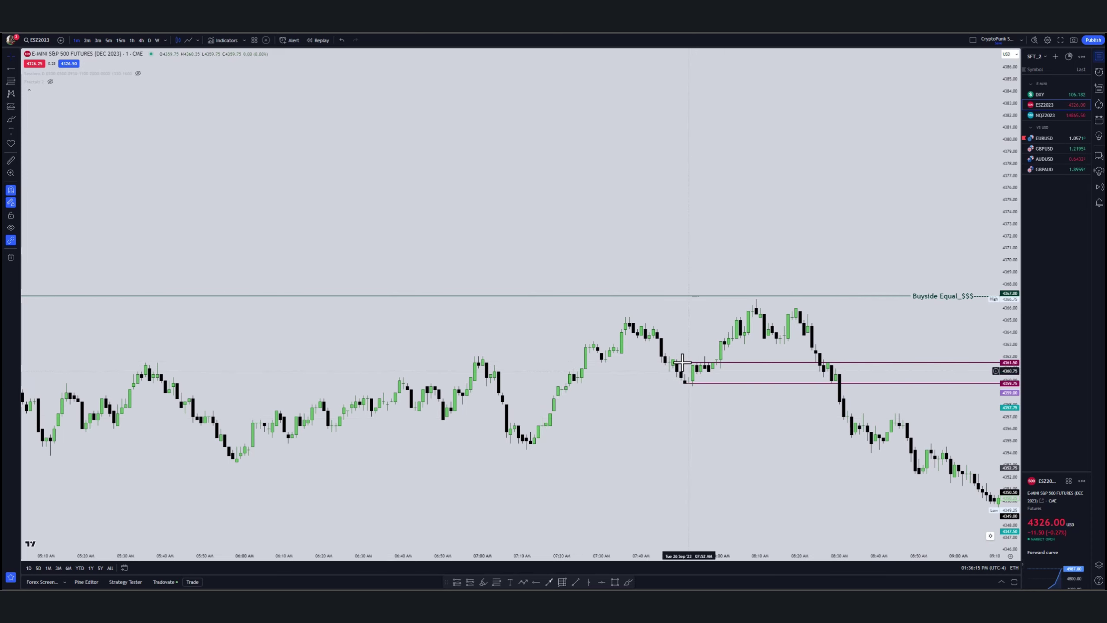
# Raise the 29 Sep long position's target to the lower magenta line at 4359.75 and set its end to about 06:15 AM
pyautogui.scroll(-3, 828, 421)
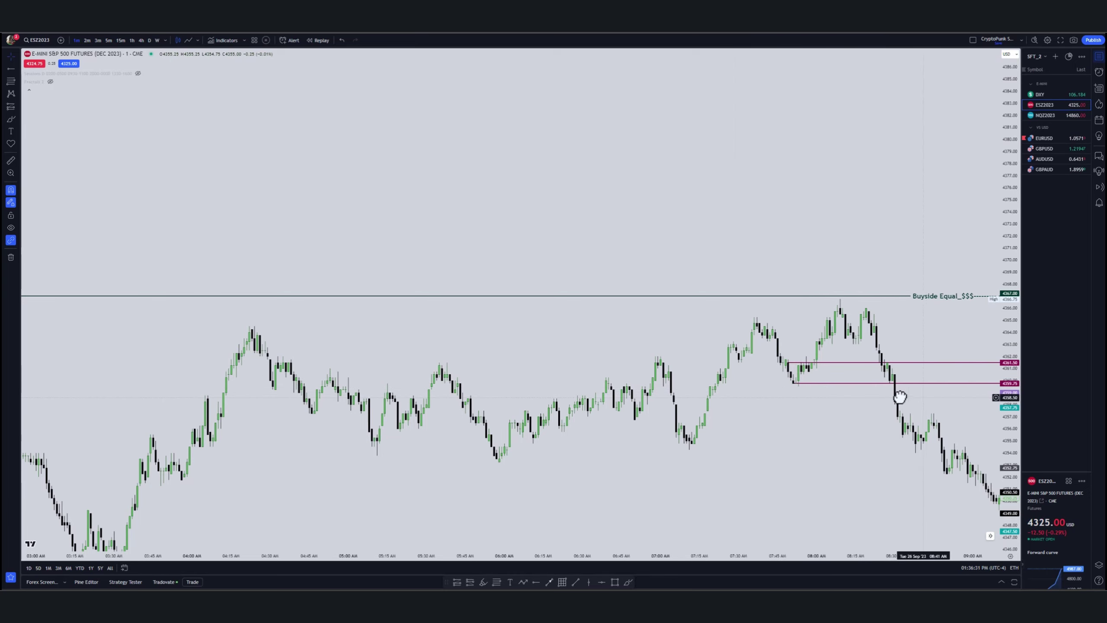
pyautogui.moveTo(900, 396); pyautogui.dragTo(434, 360)
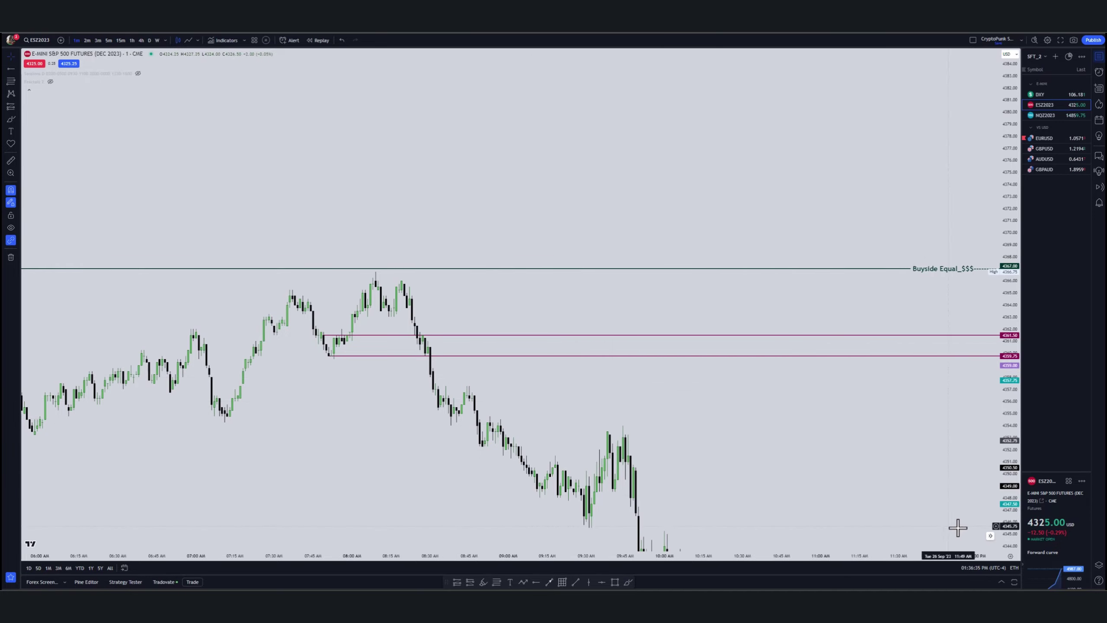
pyautogui.click(990, 535)
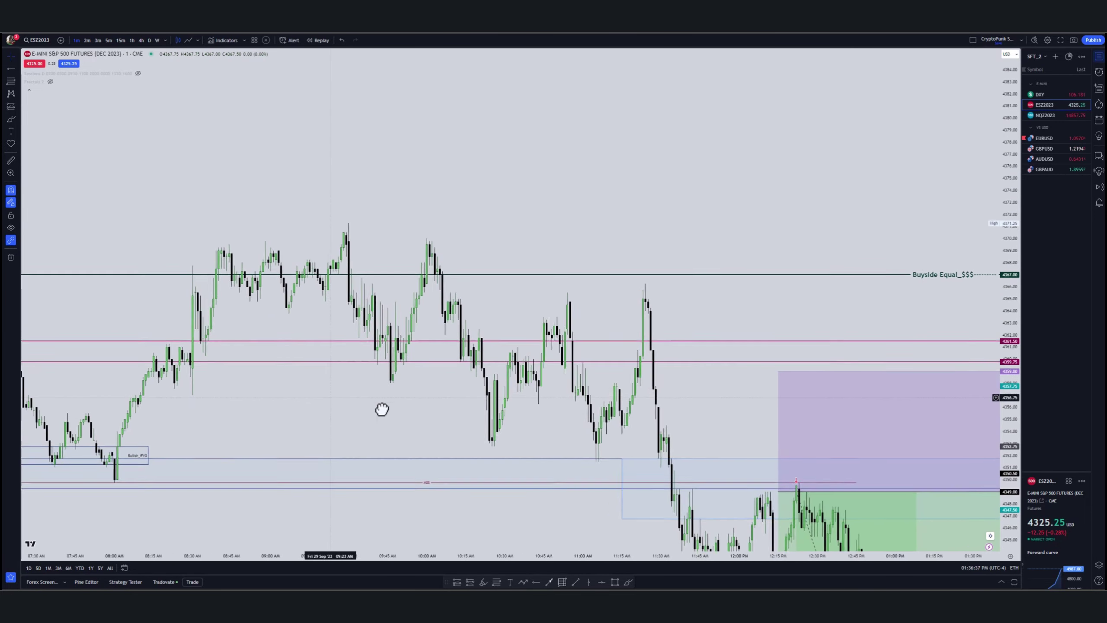
pyautogui.moveTo(348, 401); pyautogui.dragTo(968, 468)
pyautogui.scroll(-4, 831, 482)
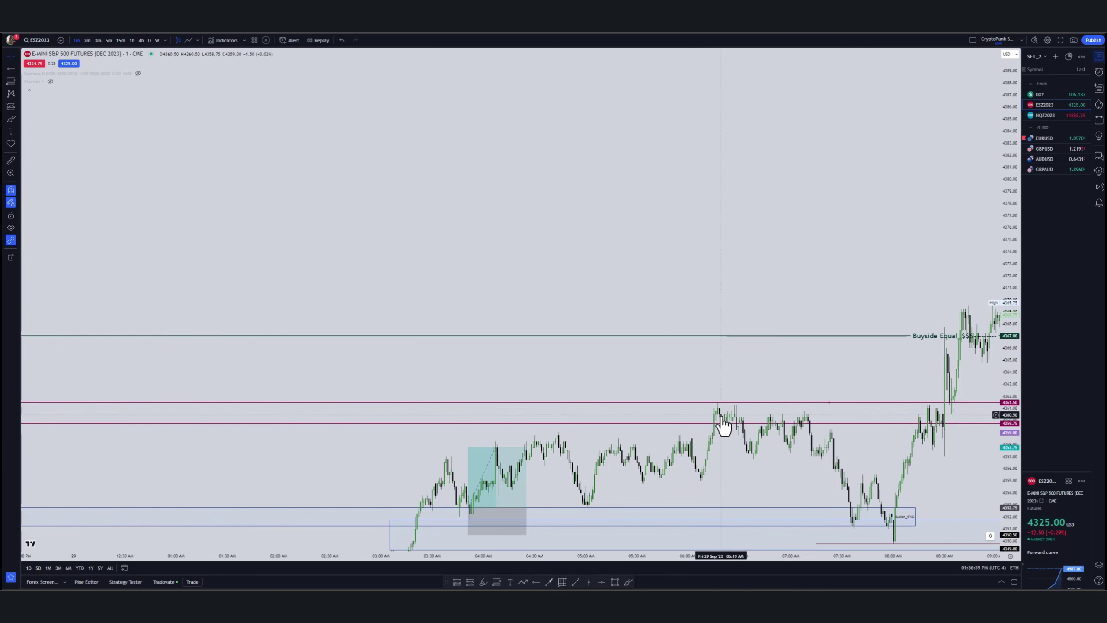
pyautogui.moveTo(726, 434); pyautogui.dragTo(823, 353)
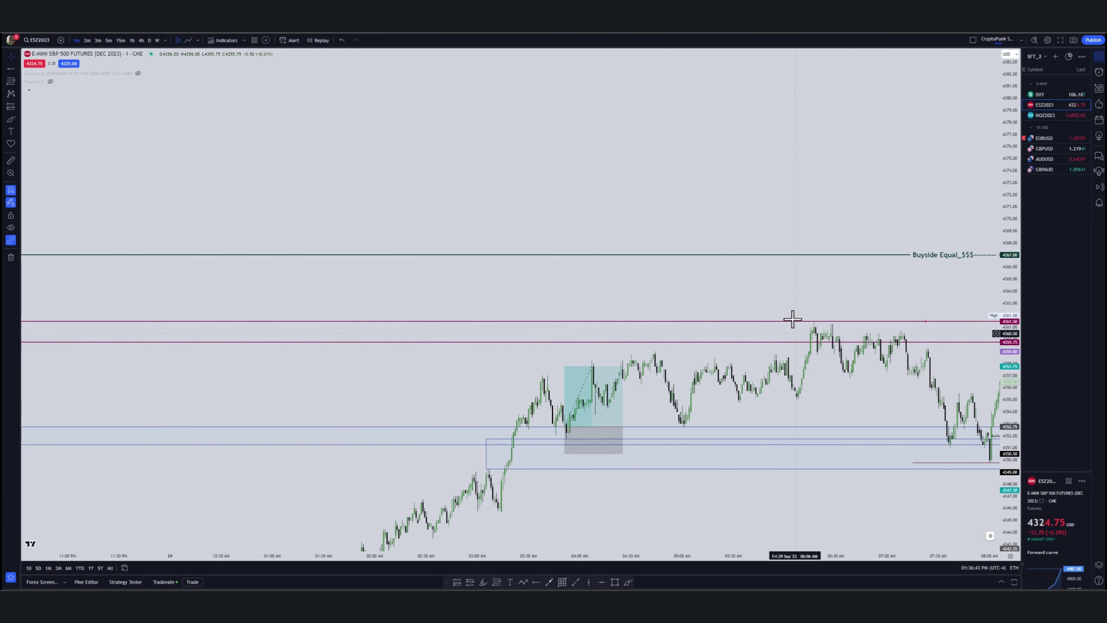
pyautogui.click(569, 367)
pyautogui.moveTo(569, 367); pyautogui.dragTo(571, 343)
pyautogui.moveTo(622, 427); pyautogui.dragTo(876, 457)
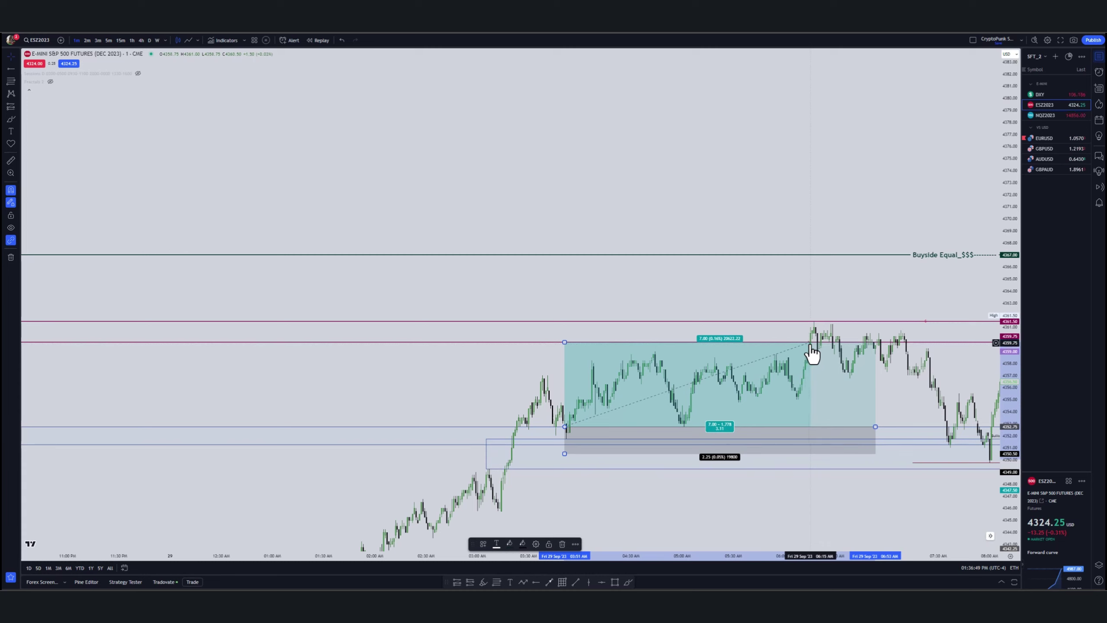
pyautogui.moveTo(875, 426); pyautogui.dragTo(812, 434)
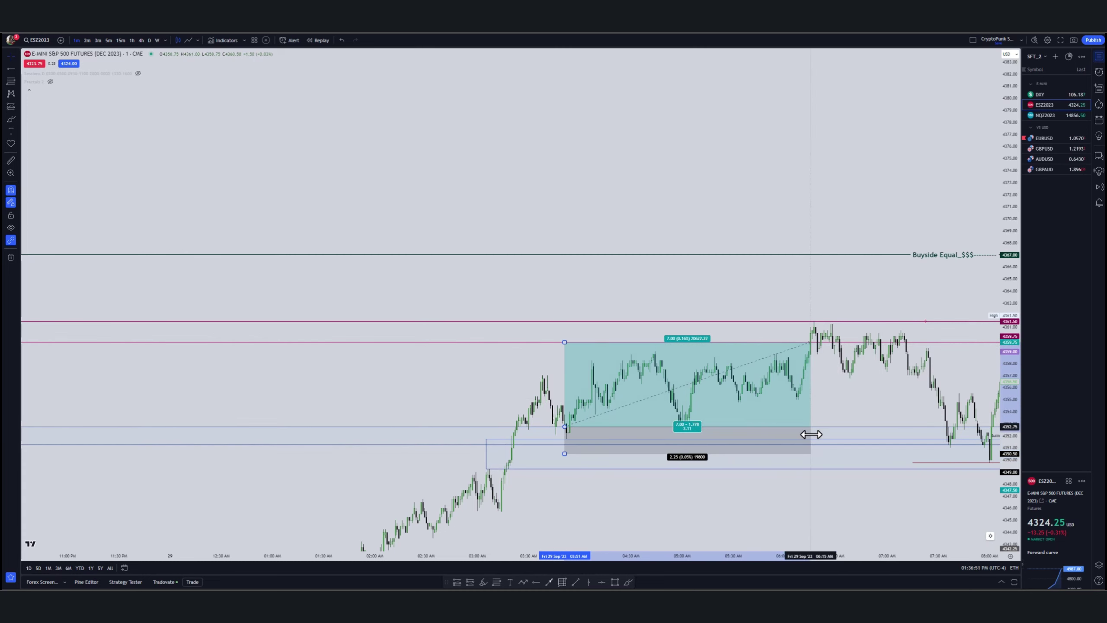
# Delete the long position that starts at about 03:51 AM on 29 Sep
pyautogui.scroll(-1, 479, 402)
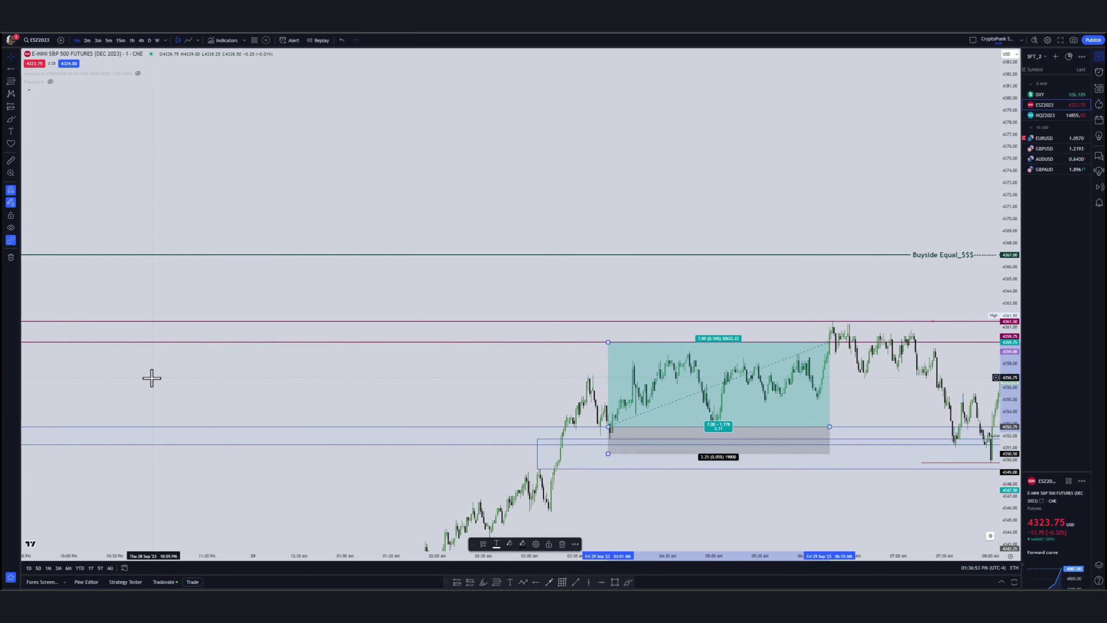
pyautogui.scroll(-5, 336, 412)
pyautogui.scroll(6, 336, 411)
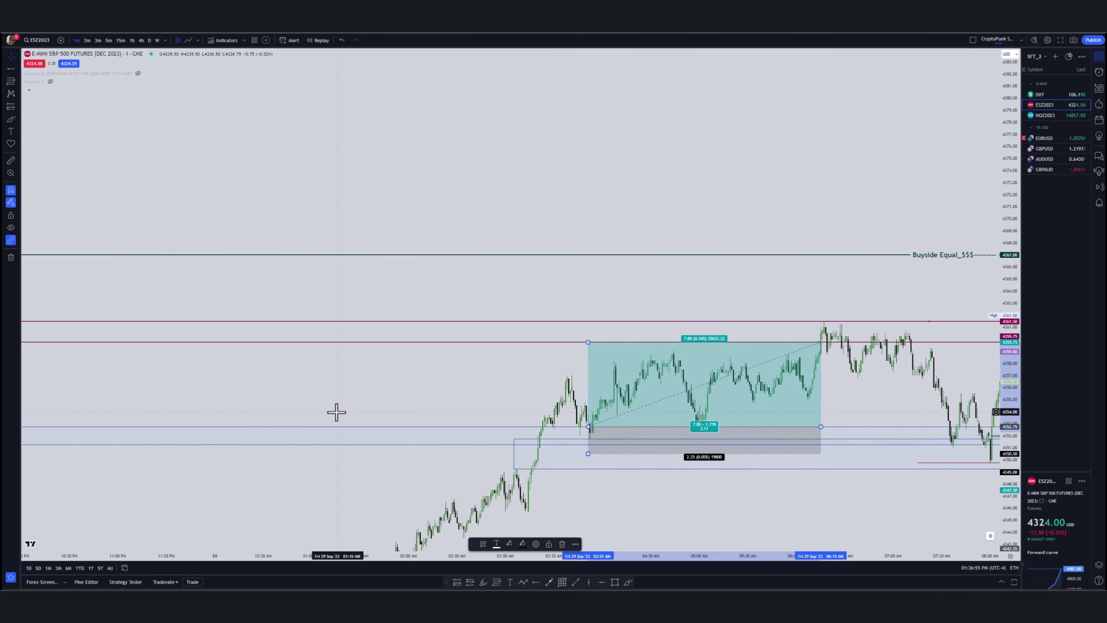
pyautogui.press('Delete')
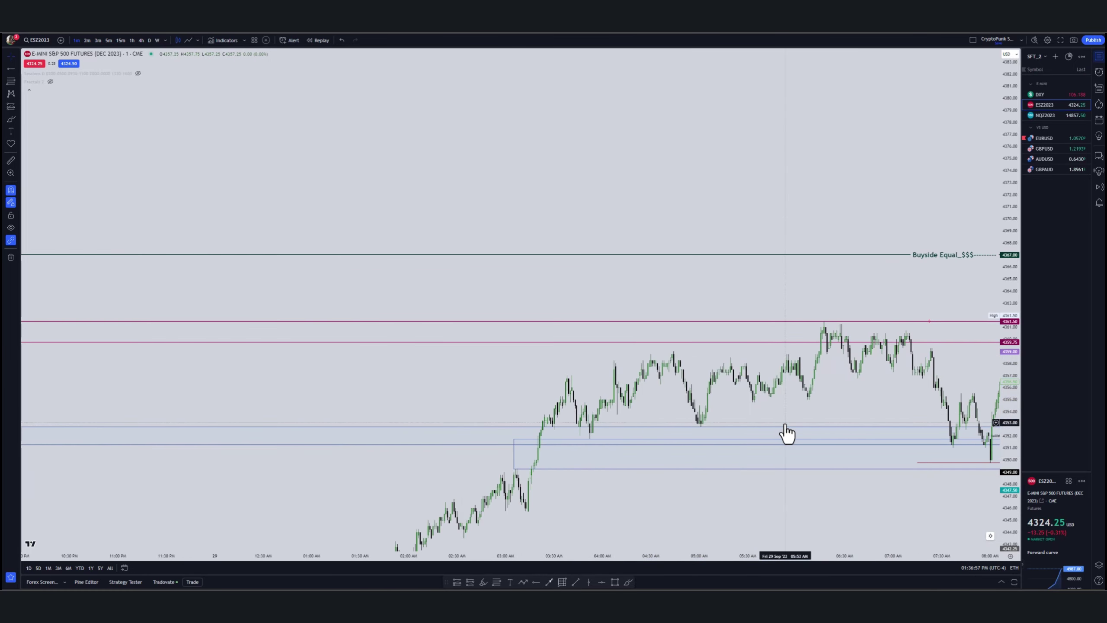
# Examine the 29 Sep price action from the 08:00 AM low up through the magenta lines to the Buyside Equal level
pyautogui.moveTo(873, 388); pyautogui.dragTo(719, 375)
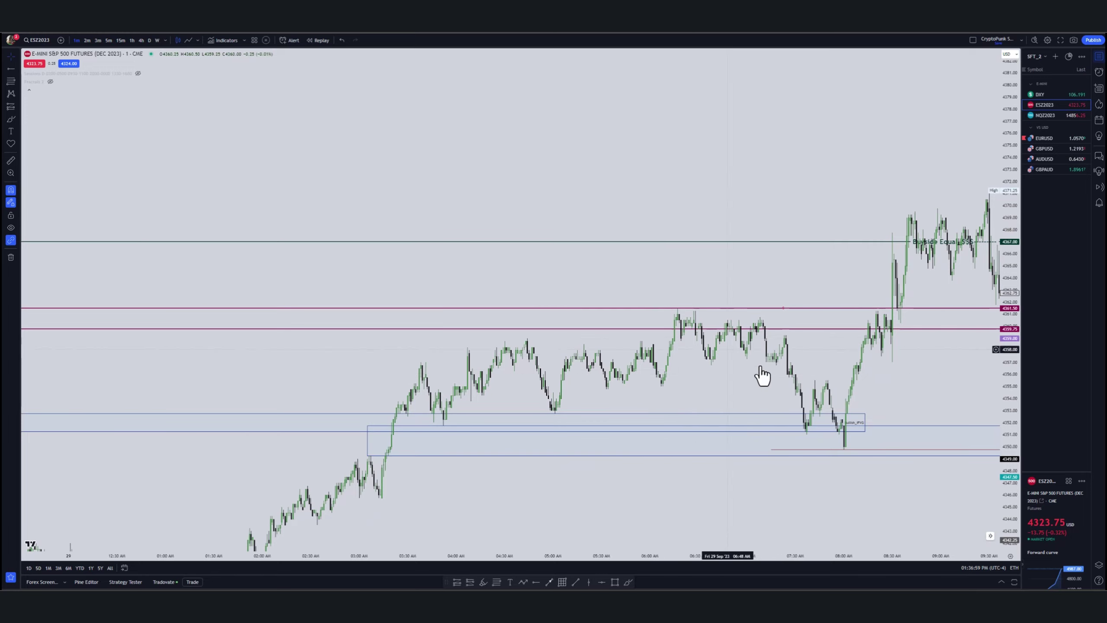
pyautogui.scroll(3, 768, 371)
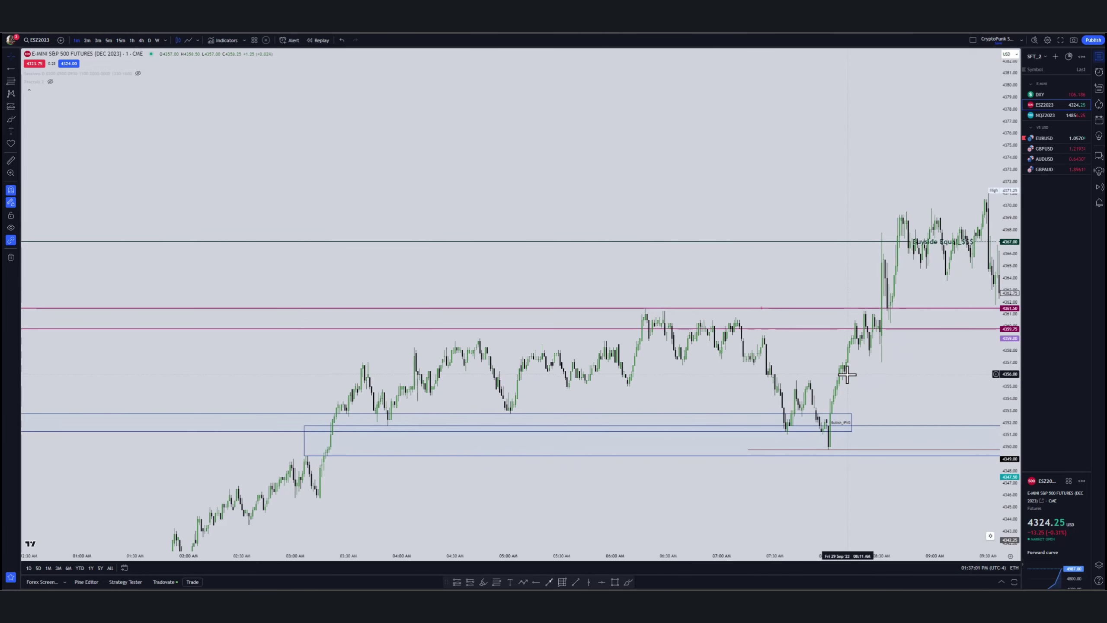
pyautogui.scroll(2, 877, 375)
pyautogui.moveTo(875, 376); pyautogui.dragTo(786, 403)
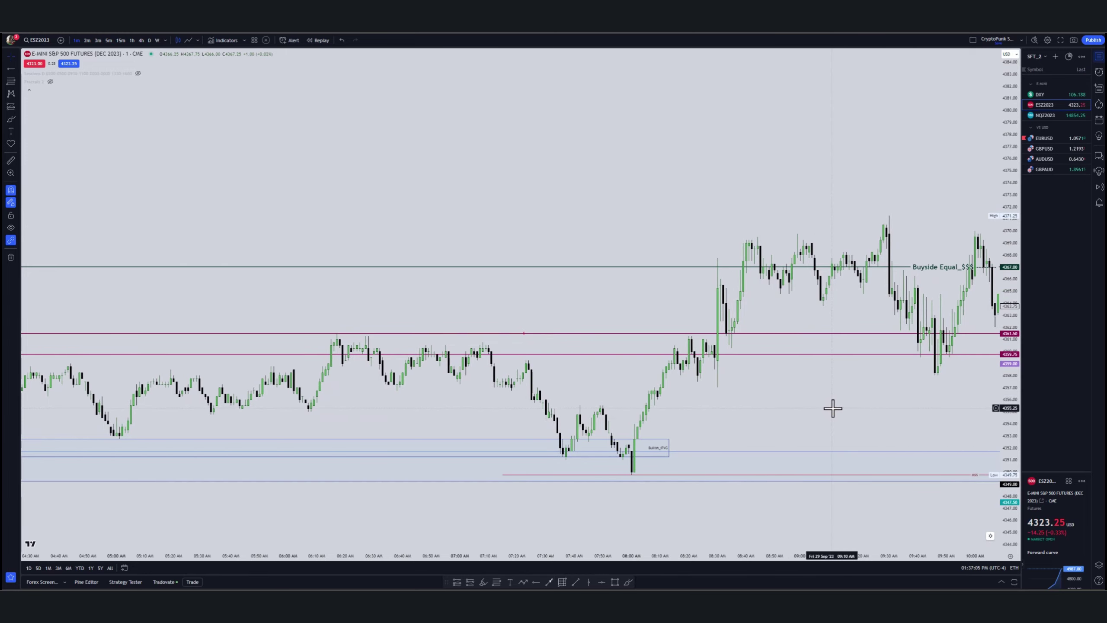
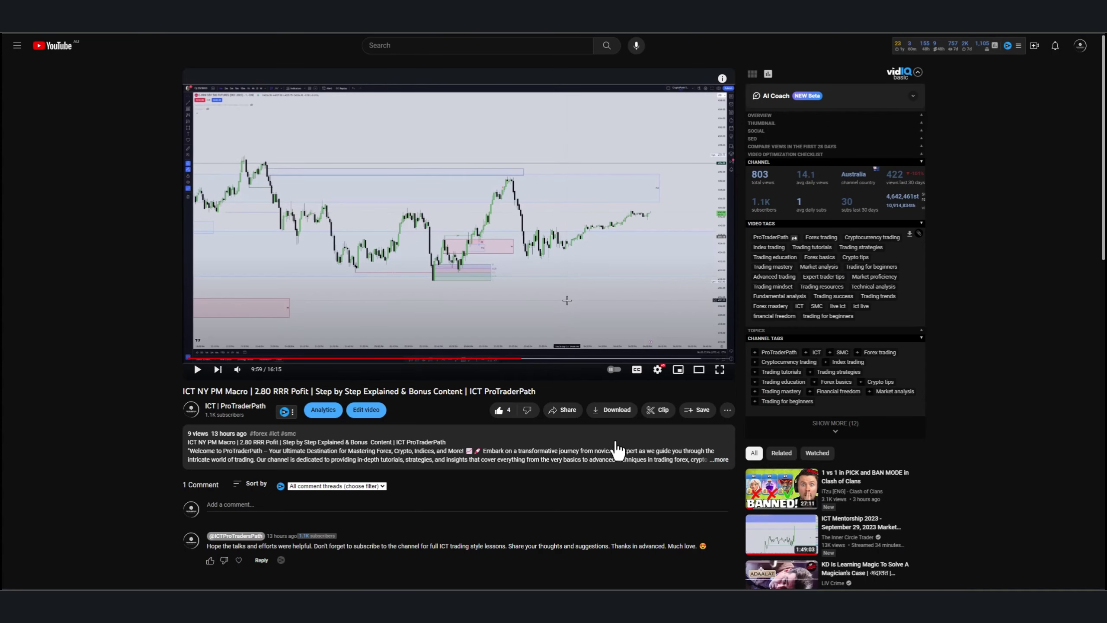
# Skip ahead in the ICT NY PM Macro video to about 12:10 and watch how the blue zone is marked
pyautogui.click(596, 359)
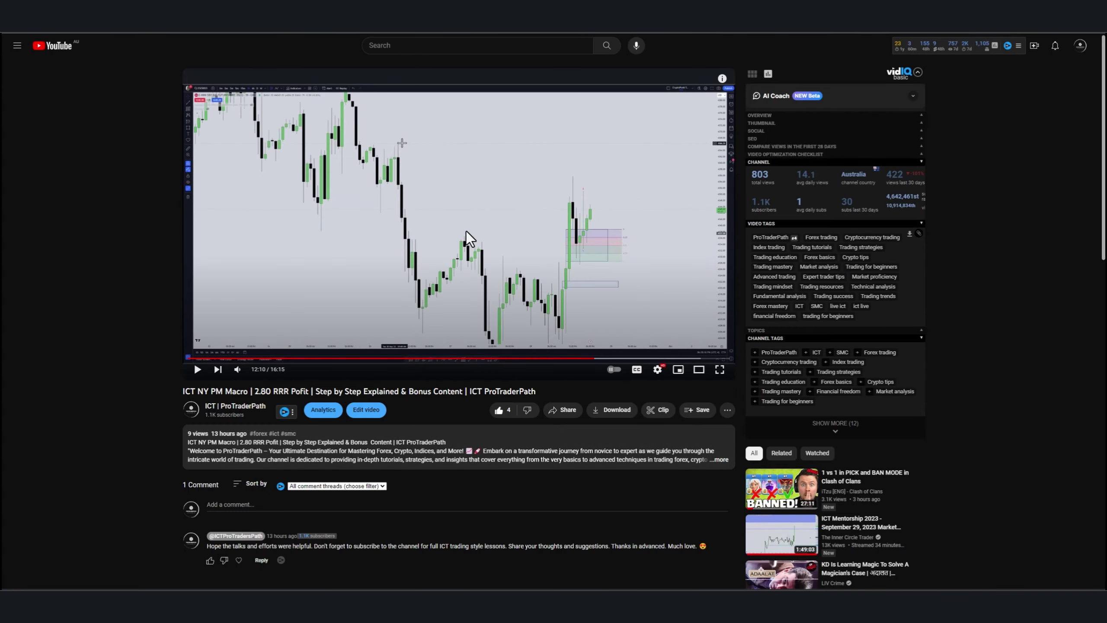
pyautogui.click(614, 281)
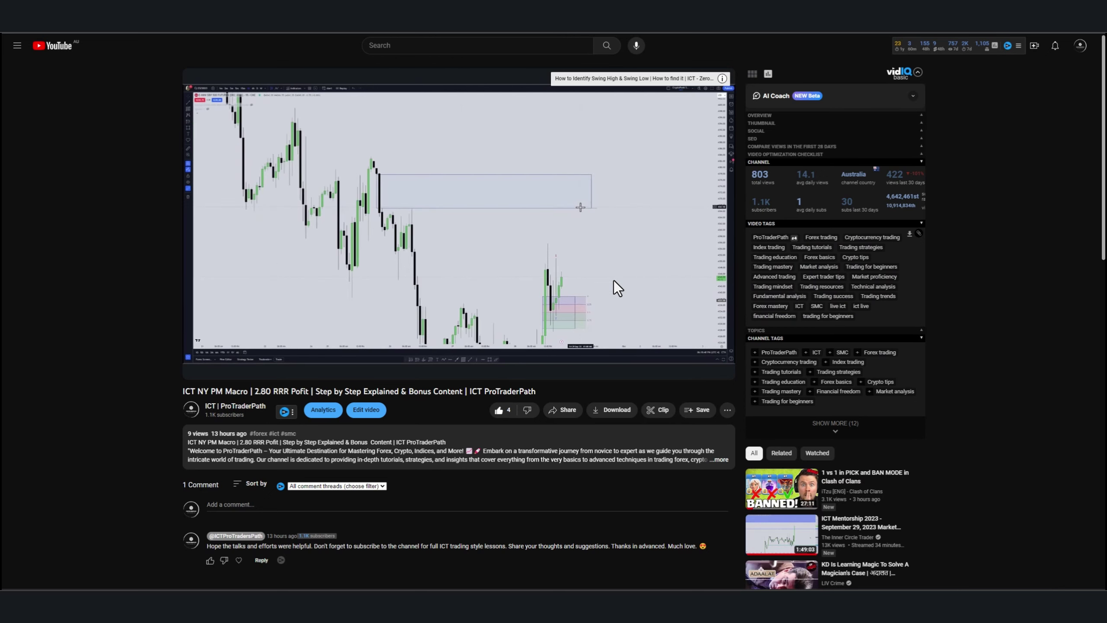
pyautogui.moveTo(521, 294)
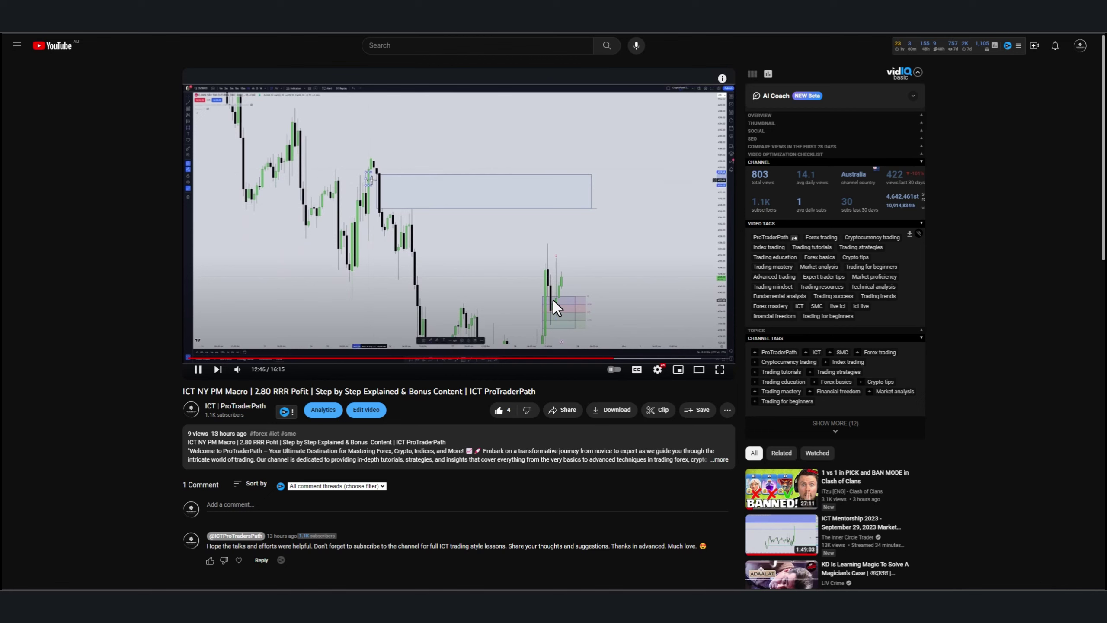
pyautogui.click(518, 255)
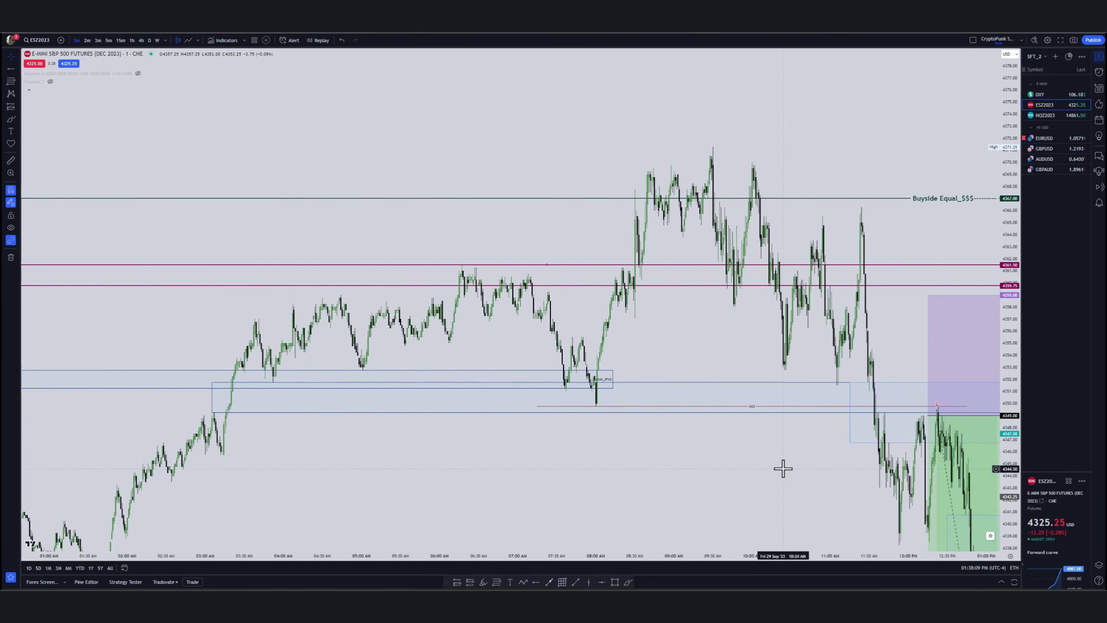
# Switch the E-mini S&P 500 chart to the 1-hour timeframe and compress its price scale to fit the September decline
pyautogui.scroll(-3, 641, 250)
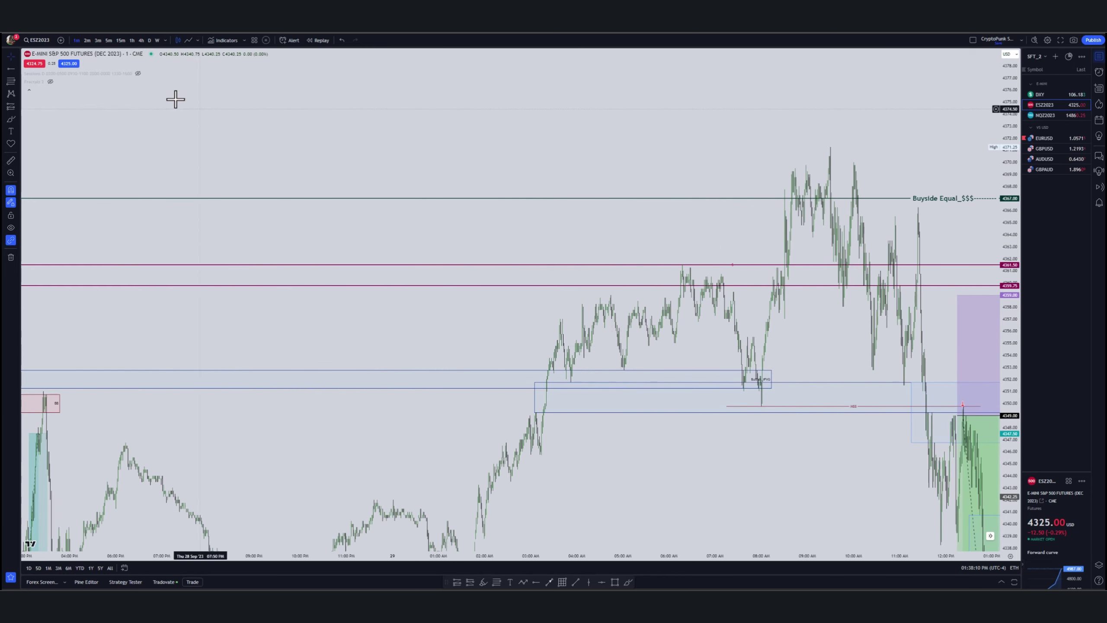
pyautogui.click(132, 40)
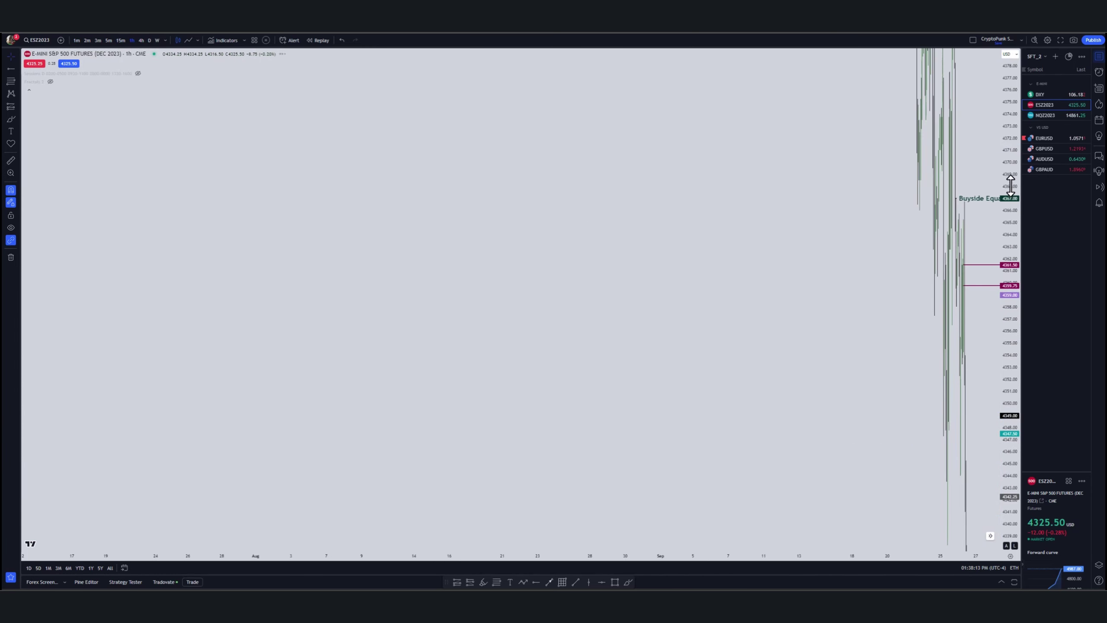
pyautogui.moveTo(1011, 186); pyautogui.dragTo(1009, 492)
pyautogui.scroll(15, 633, 388)
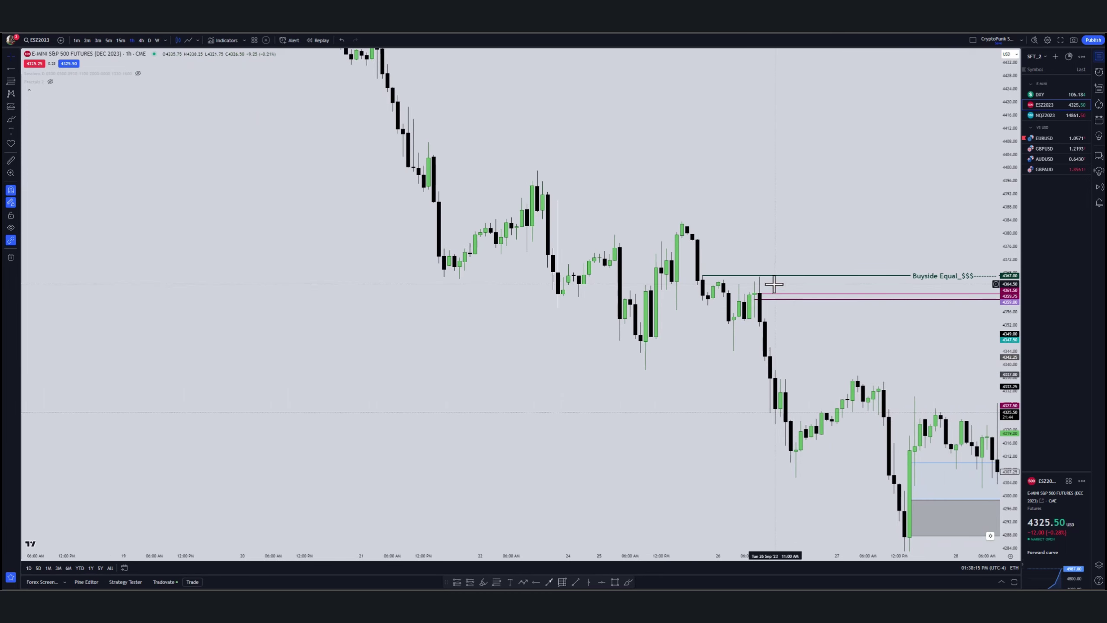
# Delete the two magenta lines, and clear all remaining drawings from the chart while keeping the indicators
pyautogui.click(900, 299)
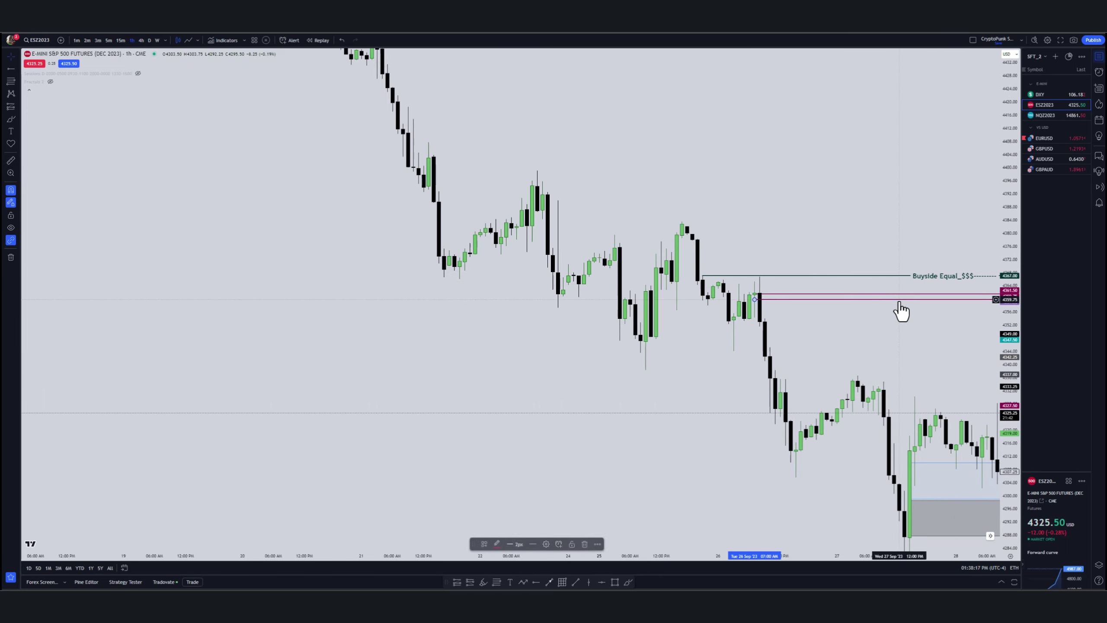
pyautogui.press('Delete')
pyautogui.click(898, 294)
pyautogui.press('Delete')
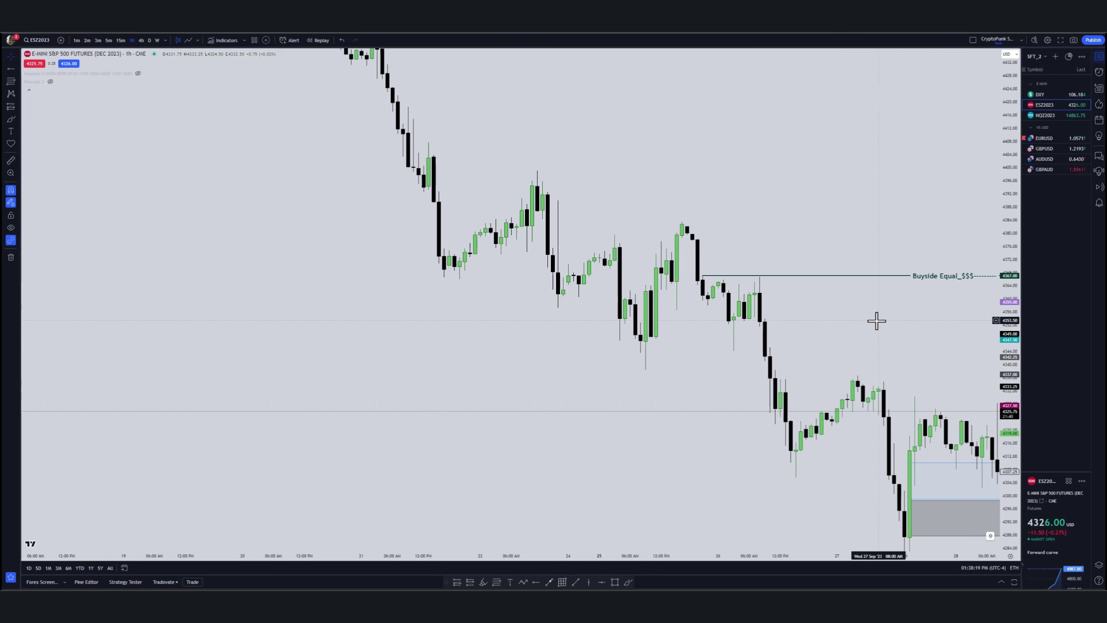
pyautogui.moveTo(877, 321); pyautogui.dragTo(835, 368)
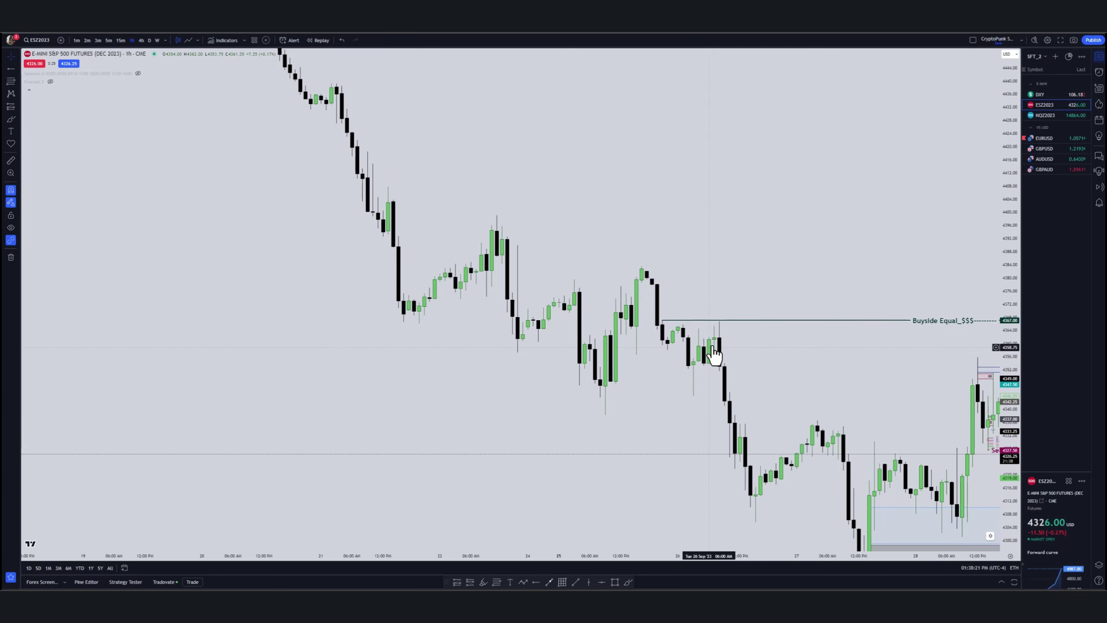
pyautogui.moveTo(781, 357)
pyautogui.mouseDown()
pyautogui.moveTo(749, 363)
pyautogui.moveTo(754, 352)
pyautogui.moveTo(781, 354)
pyautogui.mouseUp()
pyautogui.click(11, 257)
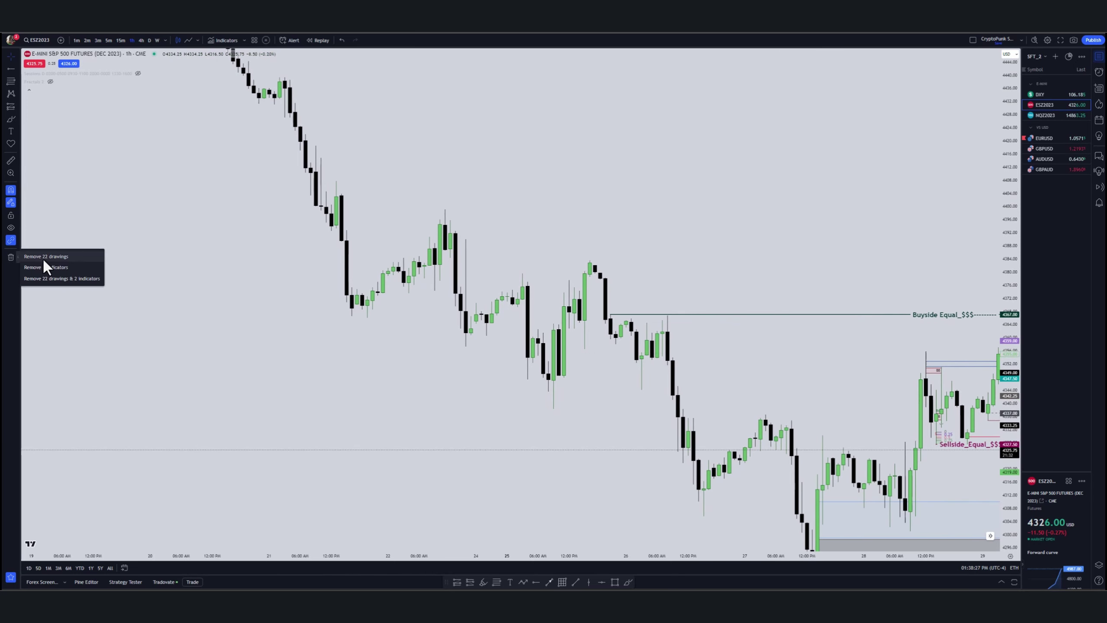
pyautogui.click(49, 256)
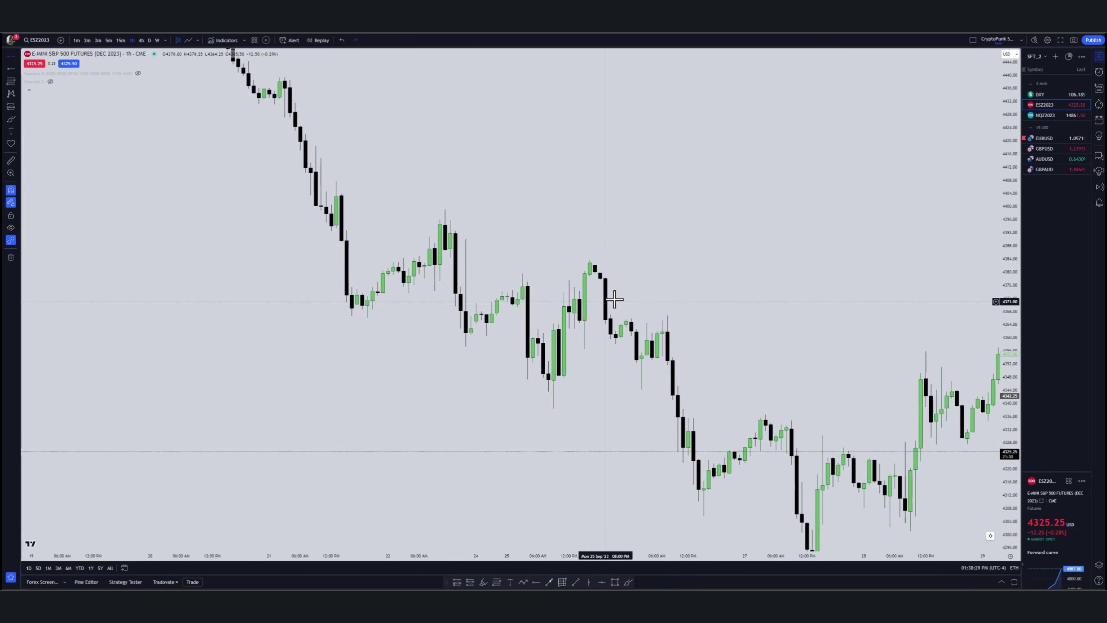
# Draw a horizontal ray at 4367.00 from the 25 Sep 09:00 PM candle and apply the BSL template
pyautogui.click(615, 581)
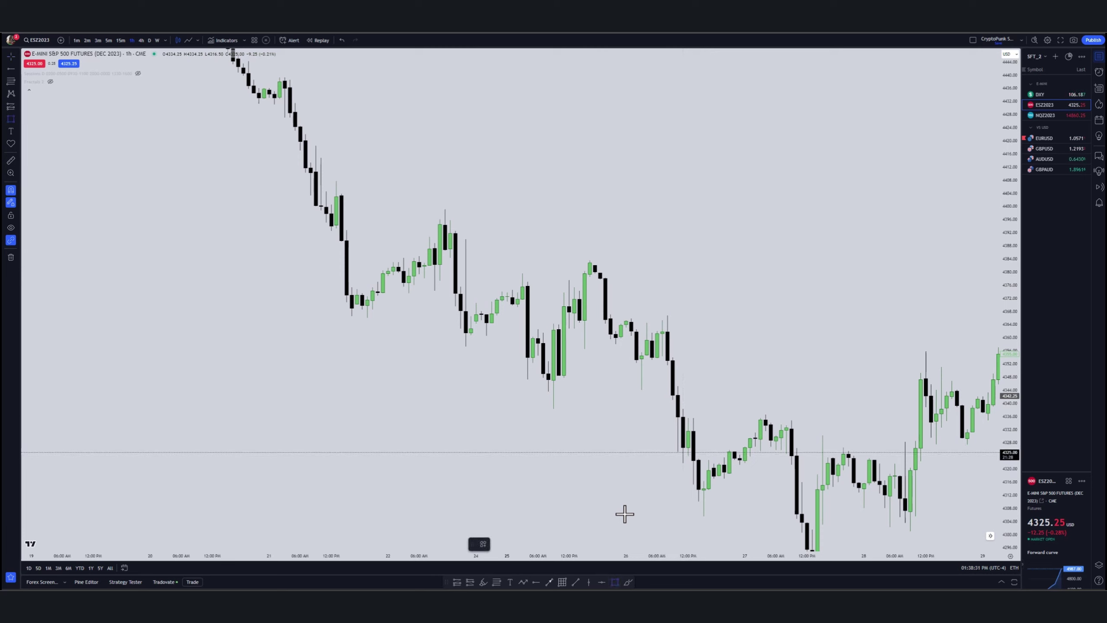
pyautogui.click(539, 582)
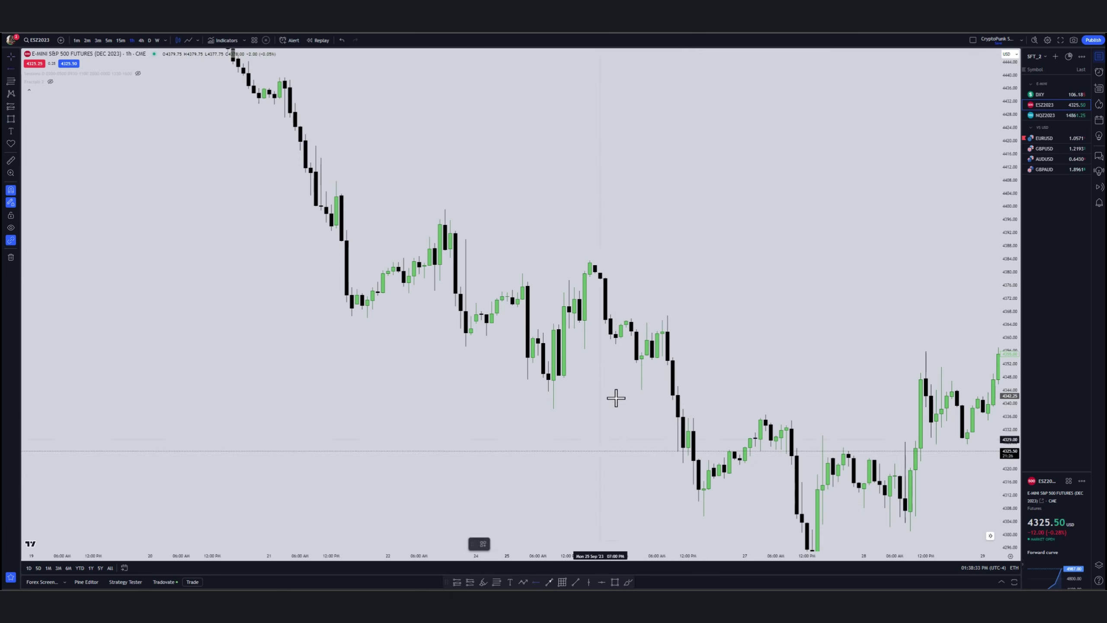
pyautogui.click(611, 314)
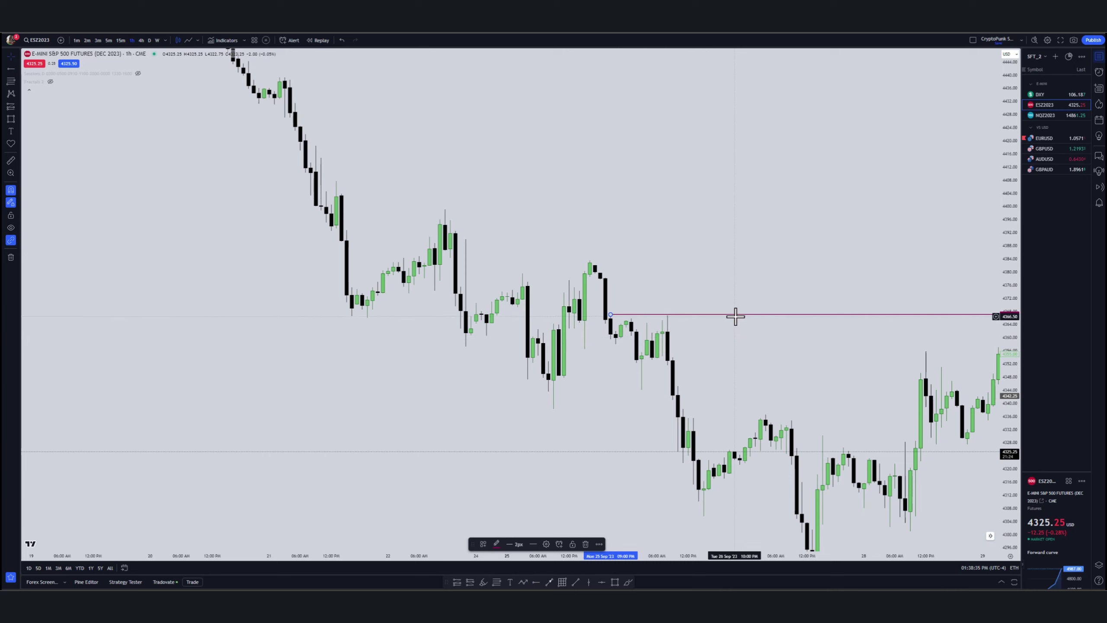
pyautogui.click(483, 544)
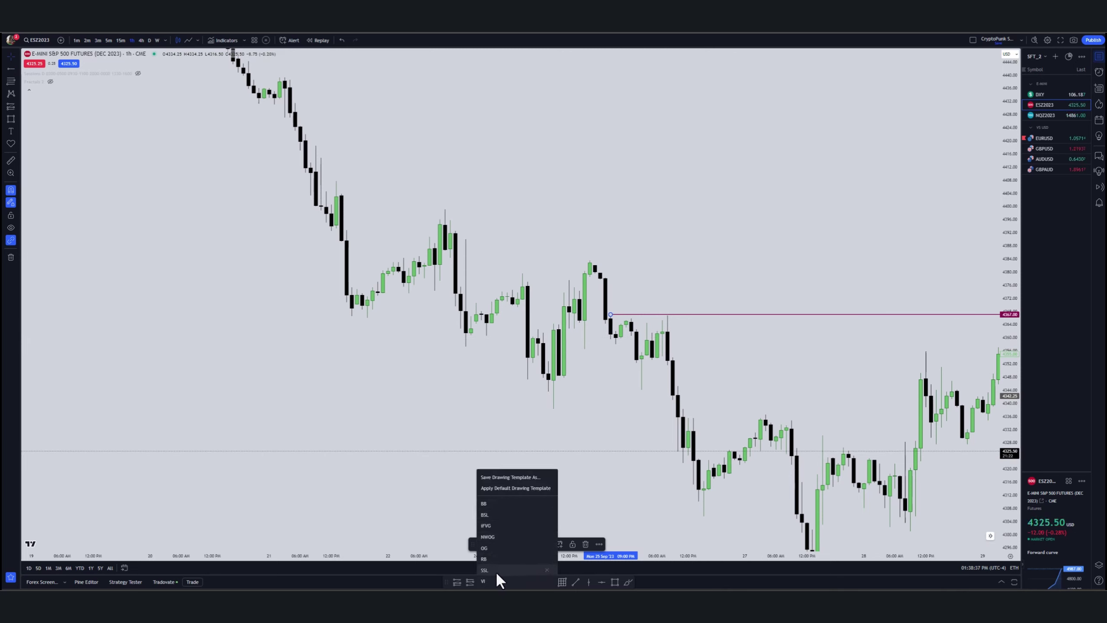
pyautogui.click(503, 514)
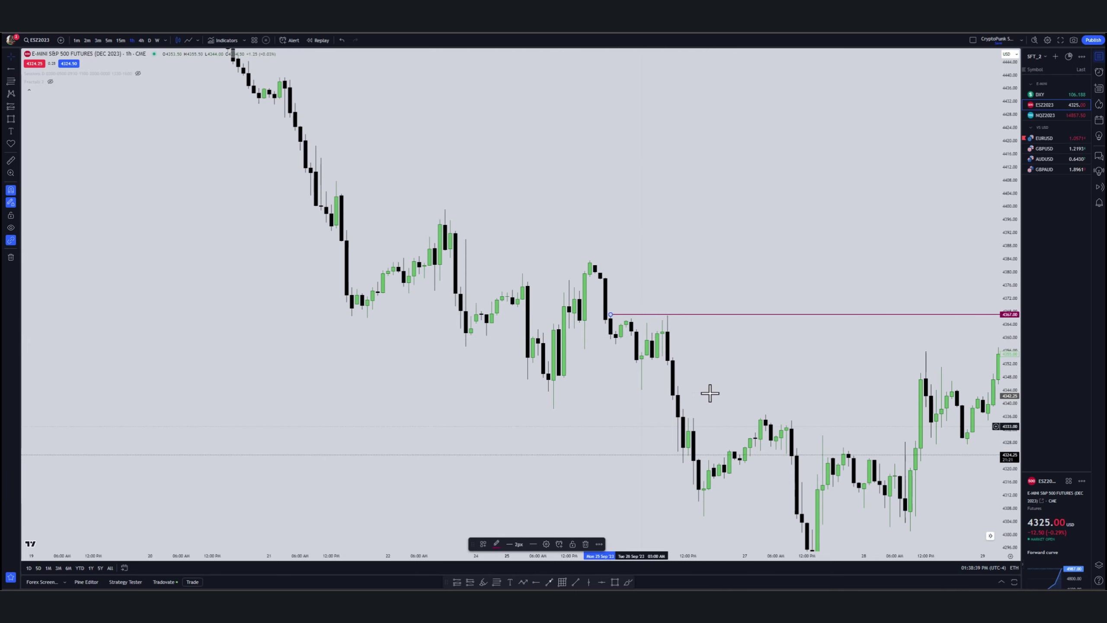
pyautogui.click(731, 385)
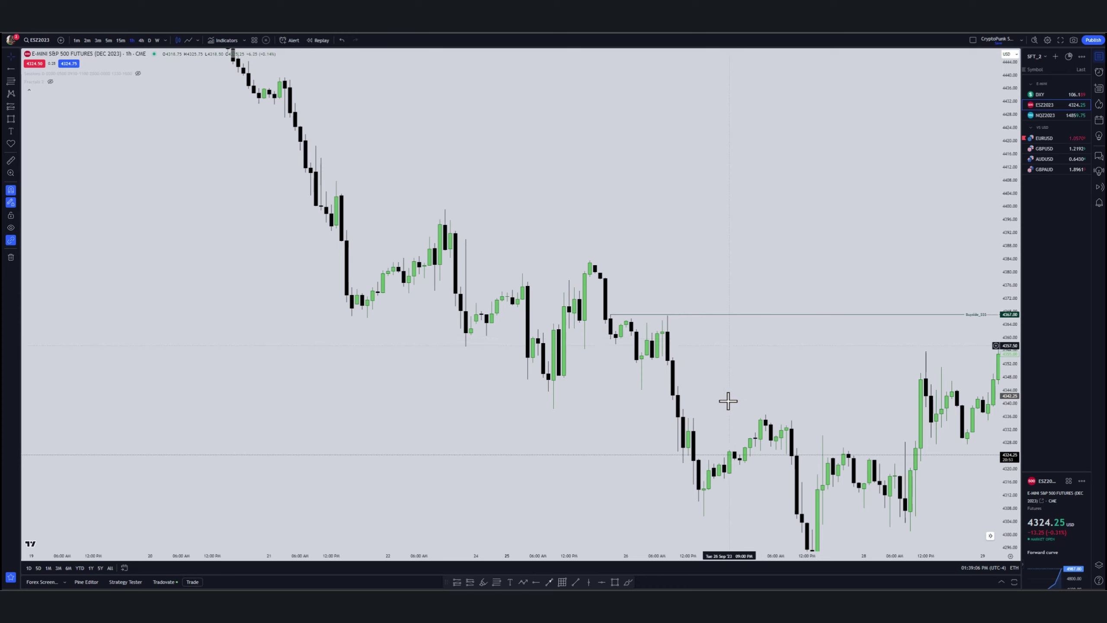
pyautogui.click(536, 581)
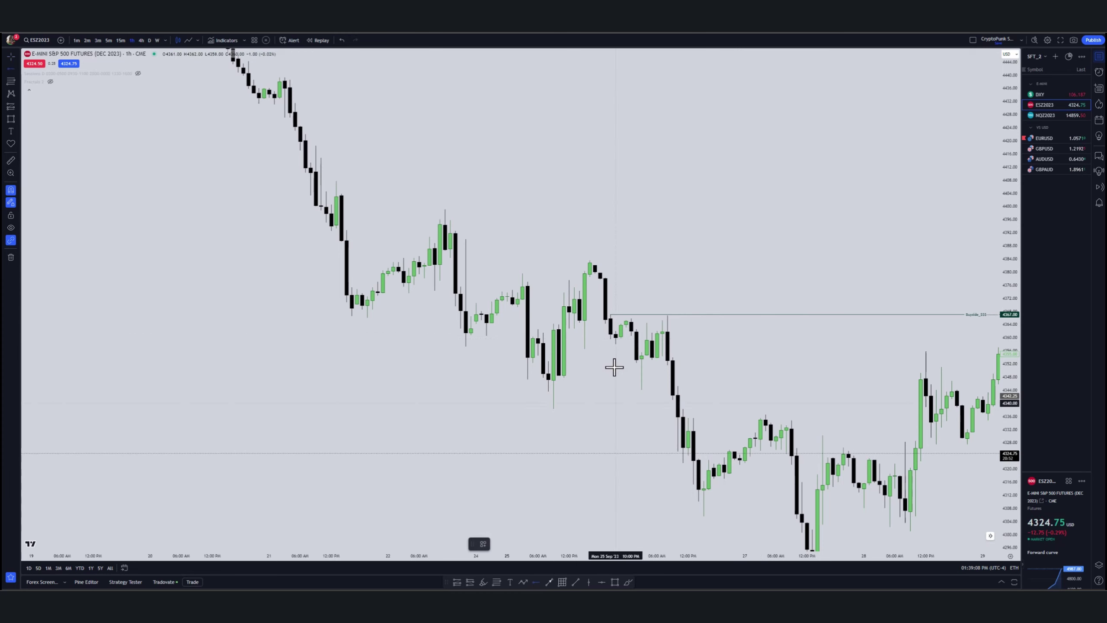
pyautogui.click(606, 281)
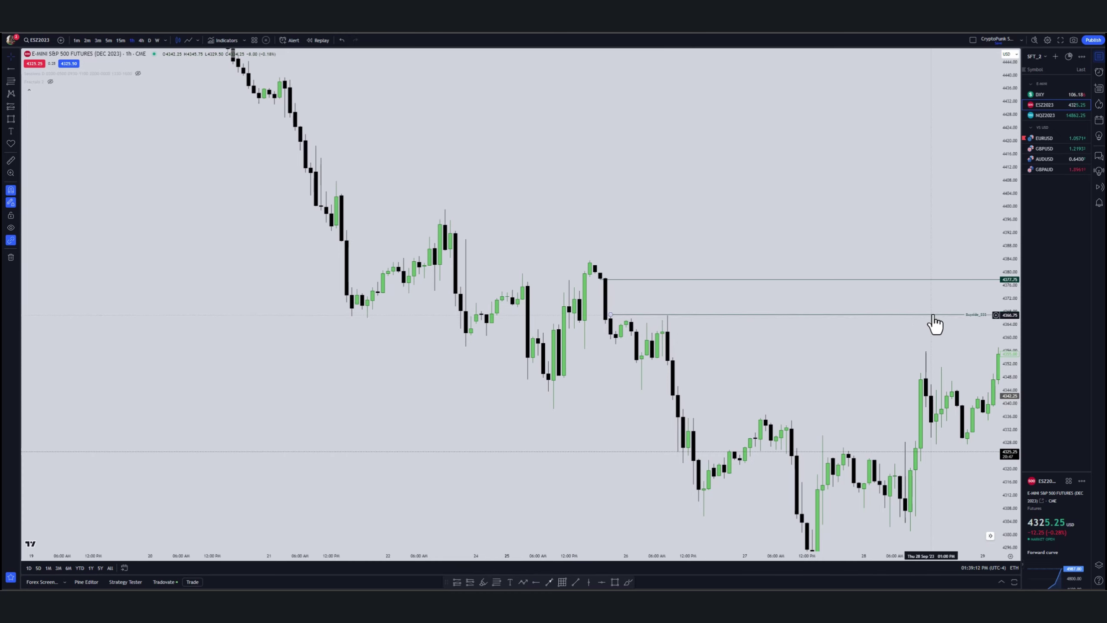
pyautogui.click(715, 289)
pyautogui.click(618, 549)
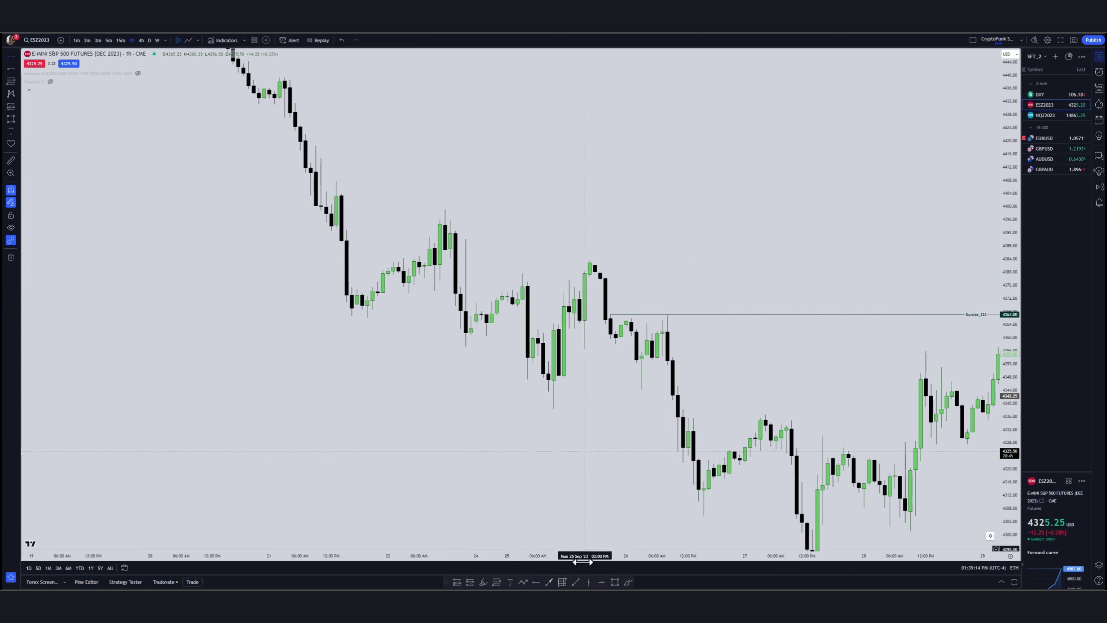
# Draw a rectangle between 4377.75 and 4367.00 from 25 Sep 07:00 PM and extend it to 29 Sep 12:00 PM
pyautogui.click(615, 582)
pyautogui.moveTo(610, 314)
pyautogui.mouseDown()
pyautogui.moveTo(600, 279)
pyautogui.moveTo(692, 312)
pyautogui.moveTo(994, 312)
pyautogui.mouseUp()
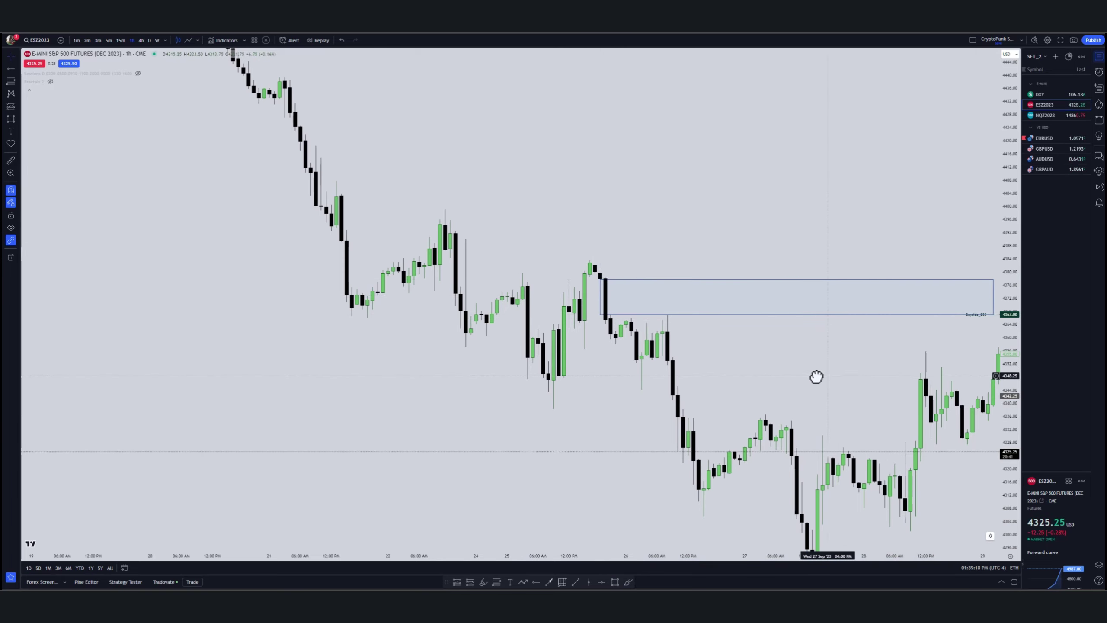
pyautogui.moveTo(817, 378); pyautogui.dragTo(393, 395)
pyautogui.moveTo(570, 313); pyautogui.dragTo(622, 314)
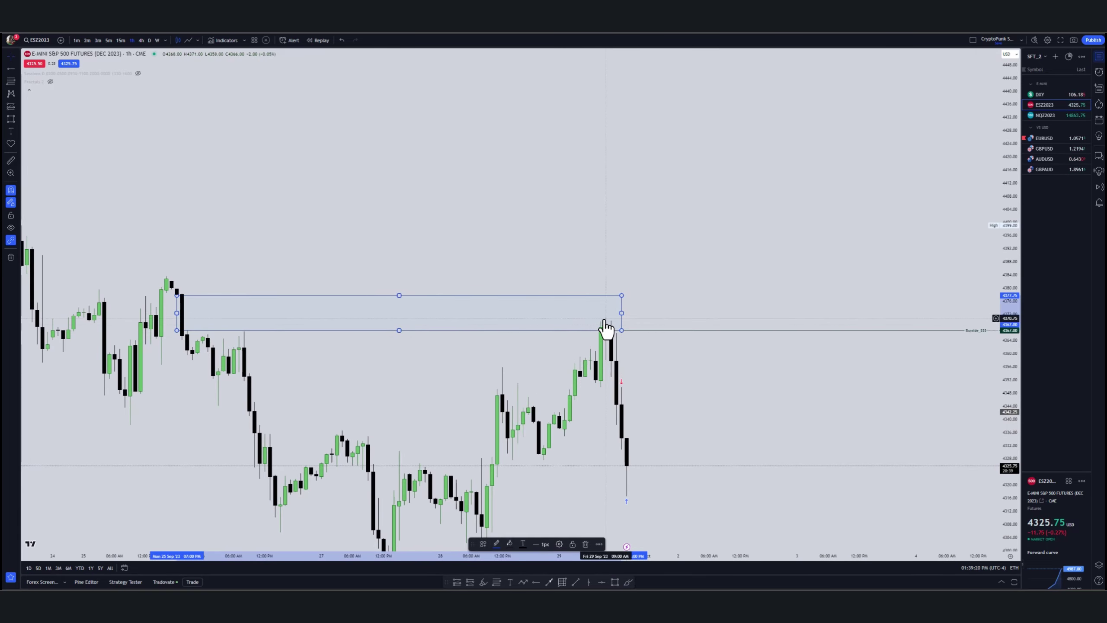
# Apply the FVG template to the rectangle and label it H_FVG
pyautogui.doubleClick(619, 310)
pyautogui.click(512, 374)
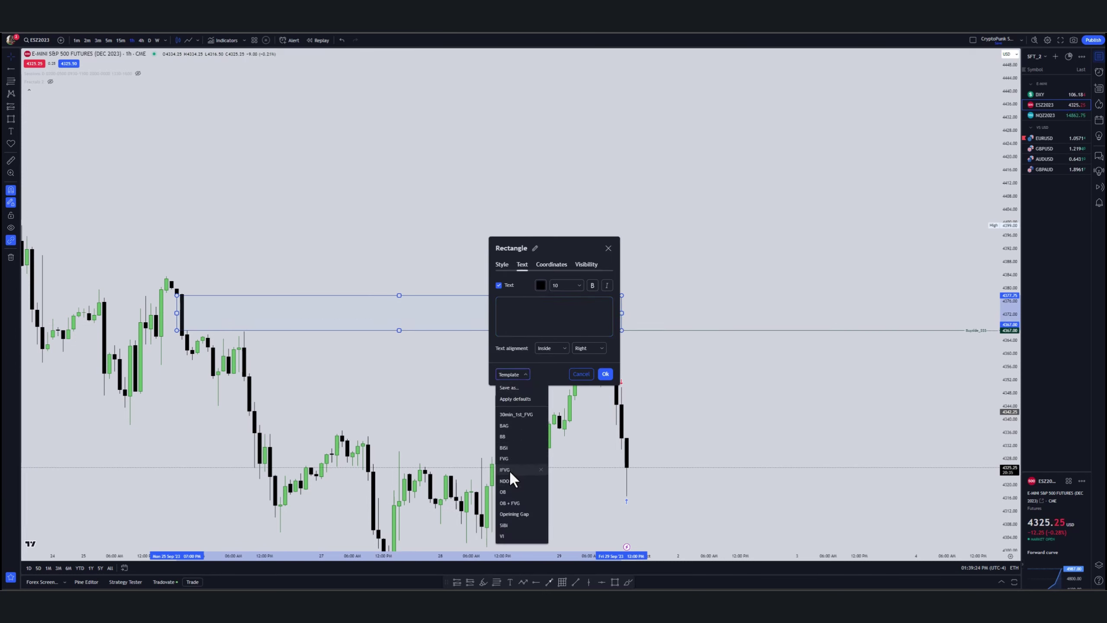
pyautogui.click(506, 458)
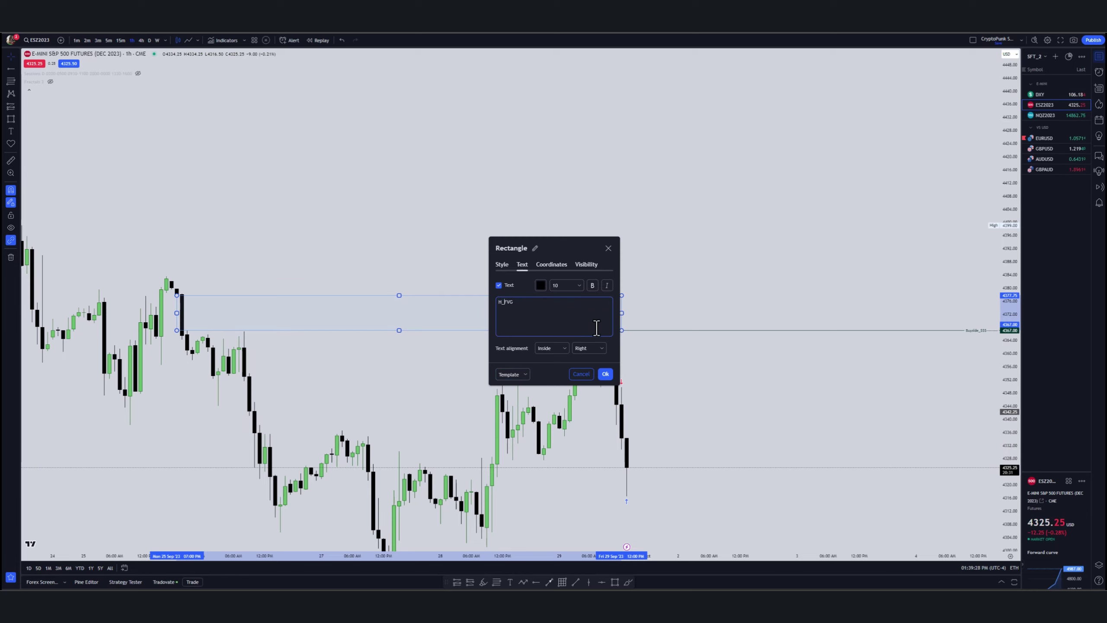
pyautogui.click(605, 375)
pyautogui.moveTo(760, 388); pyautogui.dragTo(778, 311)
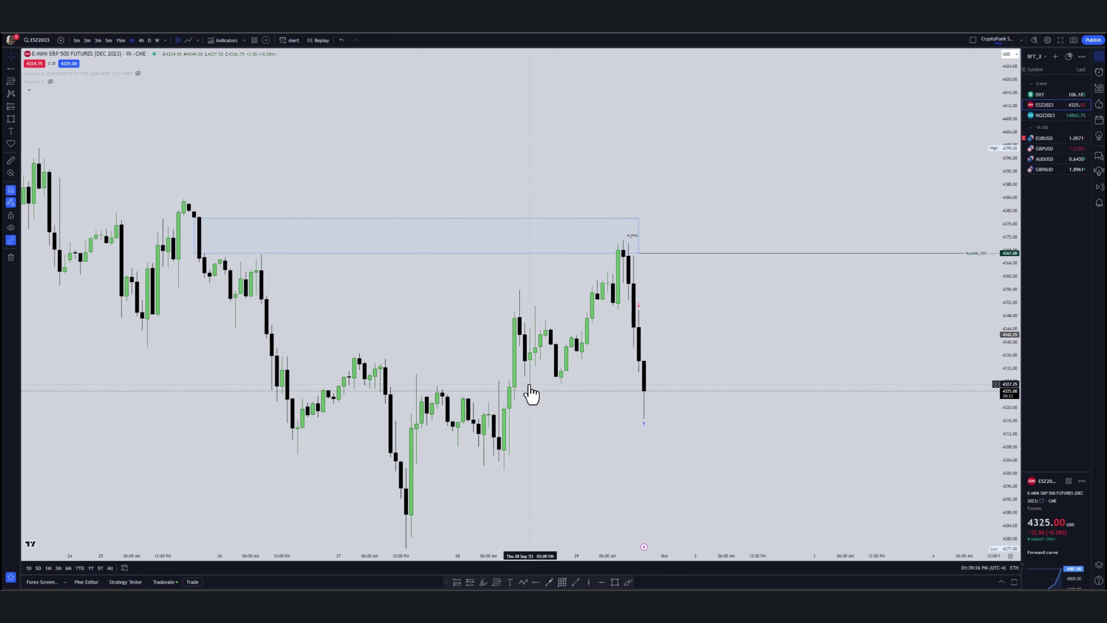
pyautogui.click(575, 581)
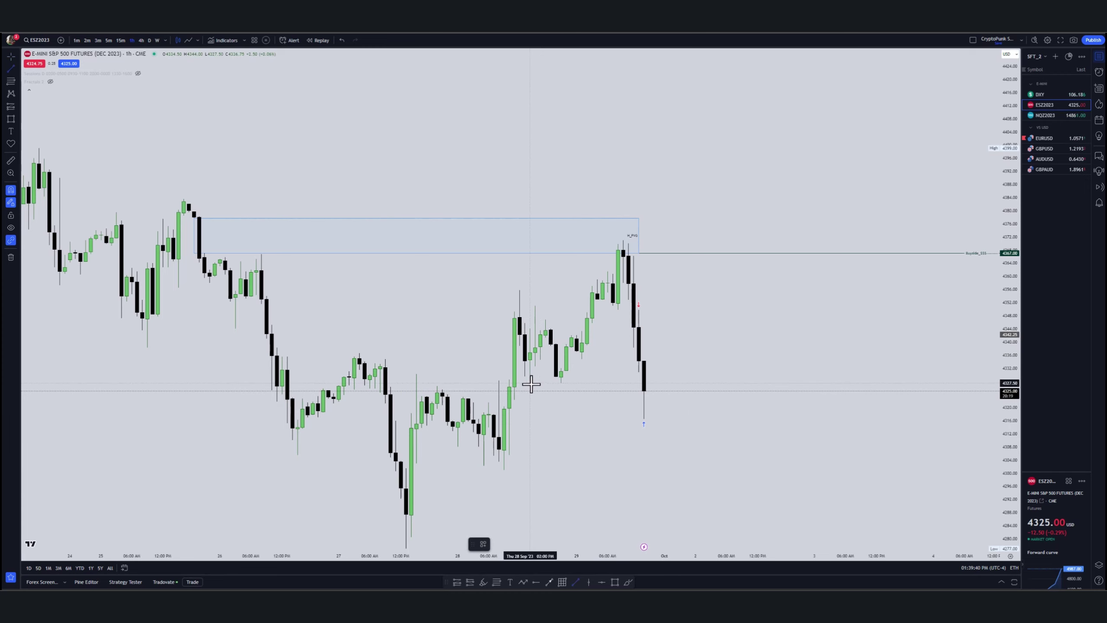
pyautogui.moveTo(530, 383)
pyautogui.mouseDown()
pyautogui.moveTo(680, 383)
pyautogui.moveTo(705, 399)
pyautogui.moveTo(886, 409)
pyautogui.mouseUp()
pyautogui.press('Escape')
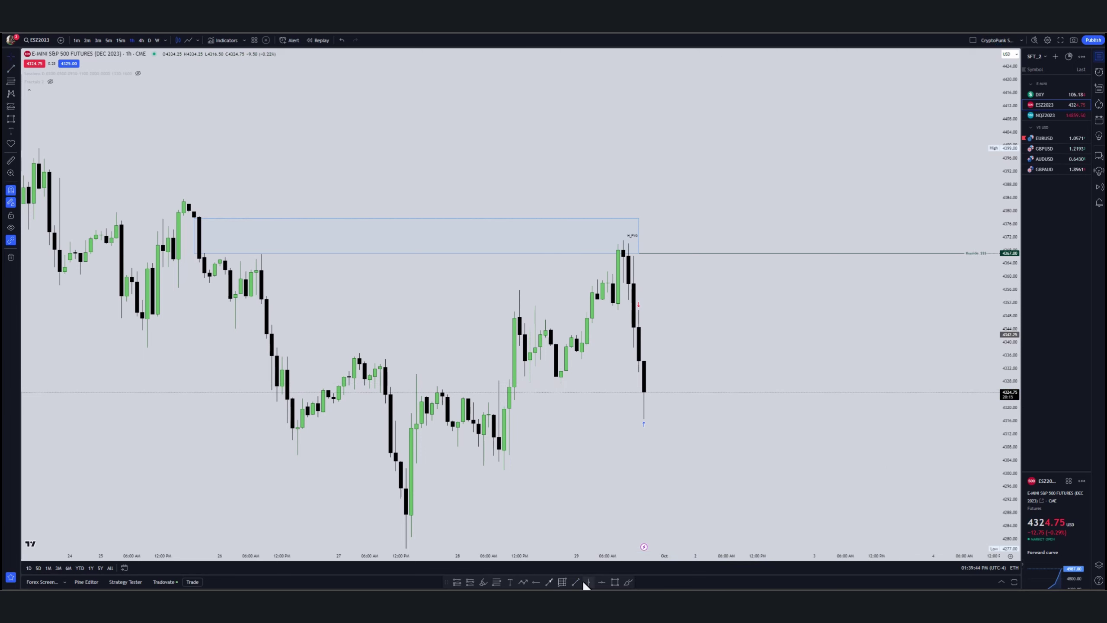
# Draw a horizontal ray at 4327.50 from the 28 Sep 02:00 PM low
pyautogui.click(535, 582)
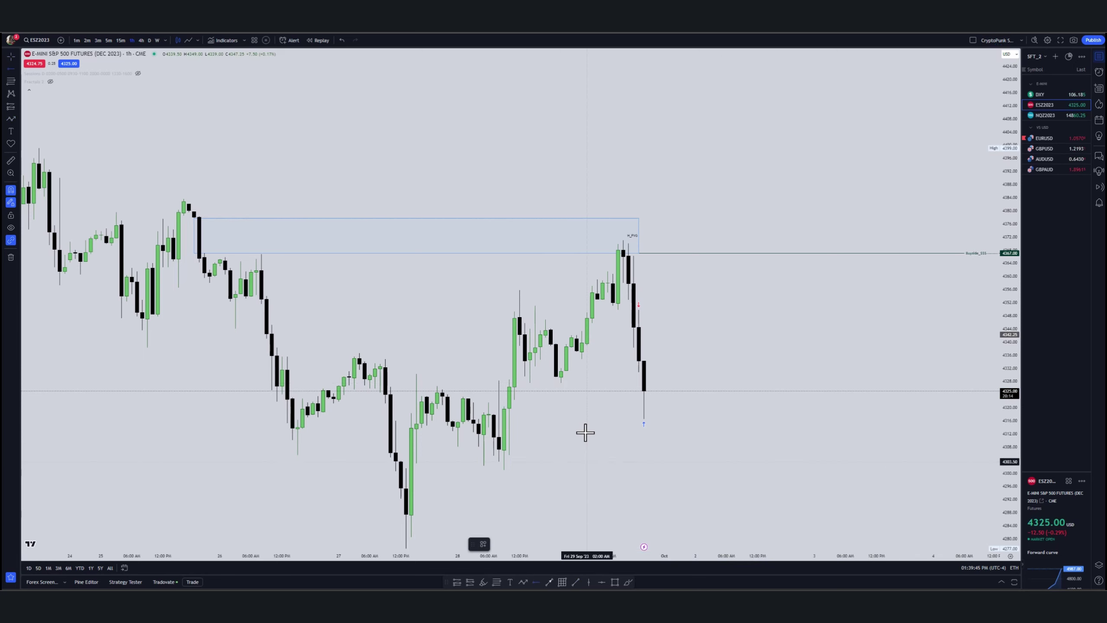
pyautogui.click(530, 384)
pyautogui.moveTo(505, 469); pyautogui.dragTo(511, 349)
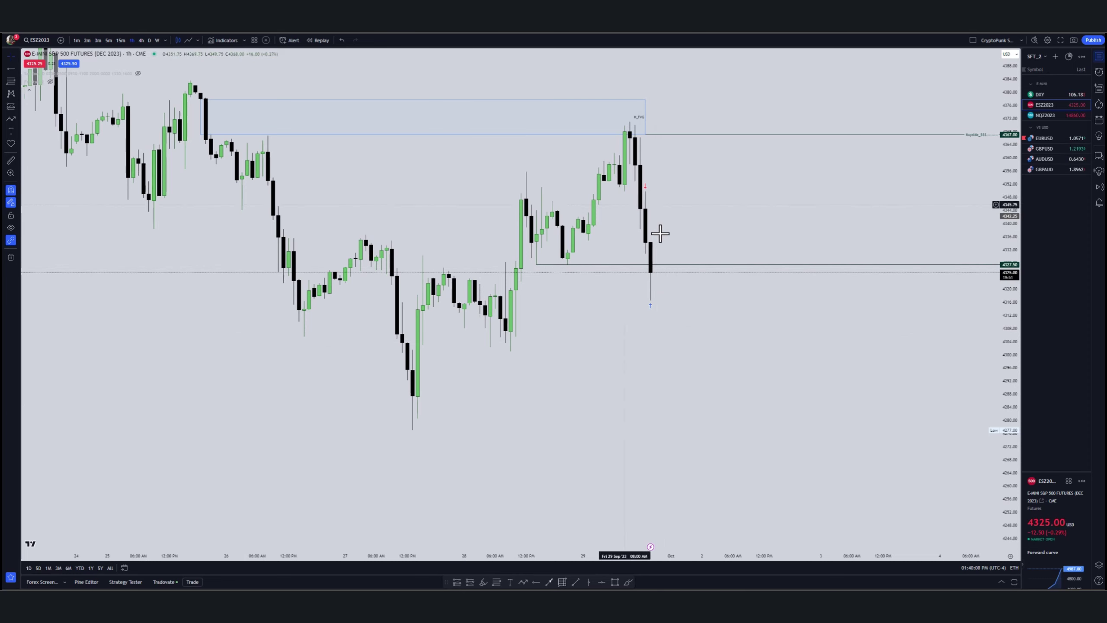
# Mark the gap between 4352.75 and 4349.75 with a rectangle from 29 Sep 10:00 AM to 2 Oct 12:00 PM, using the BAG template
pyautogui.click(614, 582)
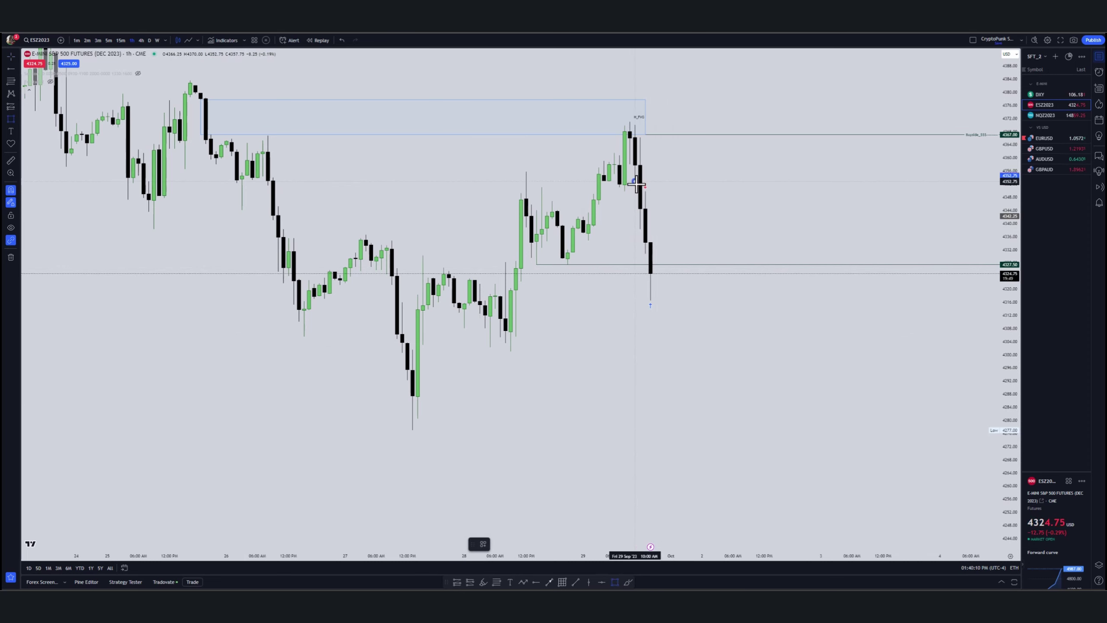
pyautogui.moveTo(635, 182); pyautogui.dragTo(764, 192)
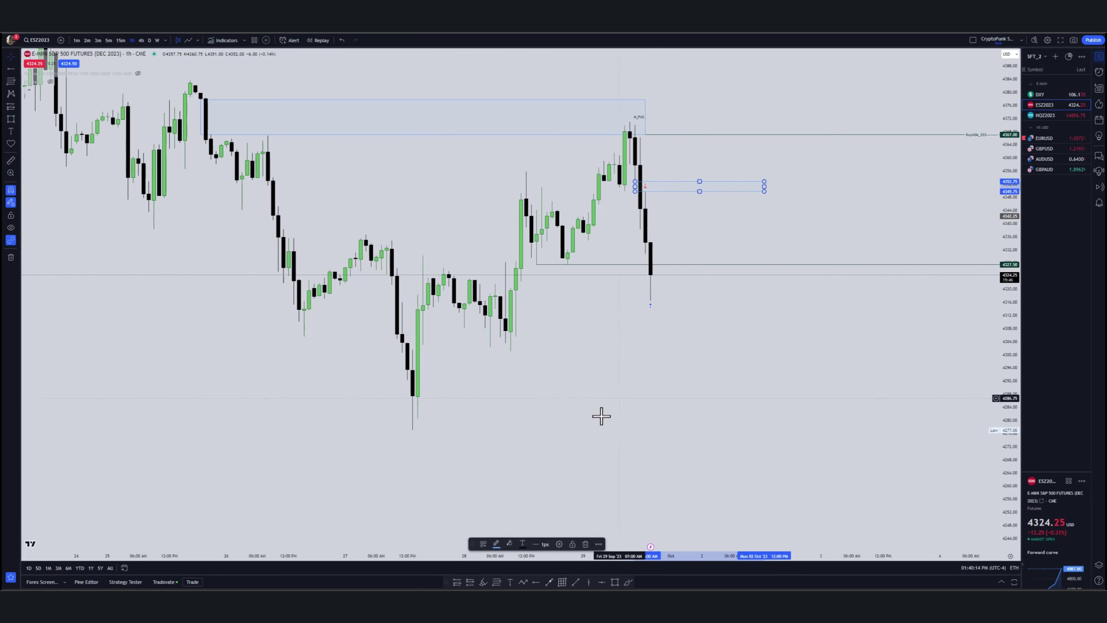
pyautogui.click(484, 543)
pyautogui.click(492, 474)
pyautogui.click(694, 407)
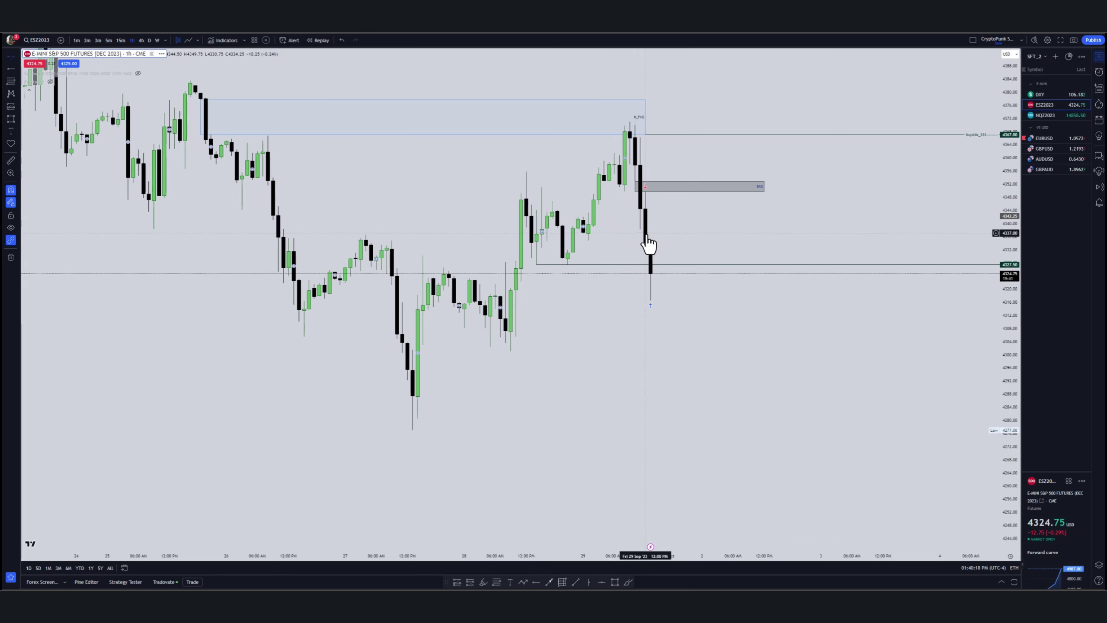
# Draw a gray rectangle between 4338.25 and 4334.25 from 29 Sep 11:00 AM to 2 Oct 12:00 PM
pyautogui.click(615, 583)
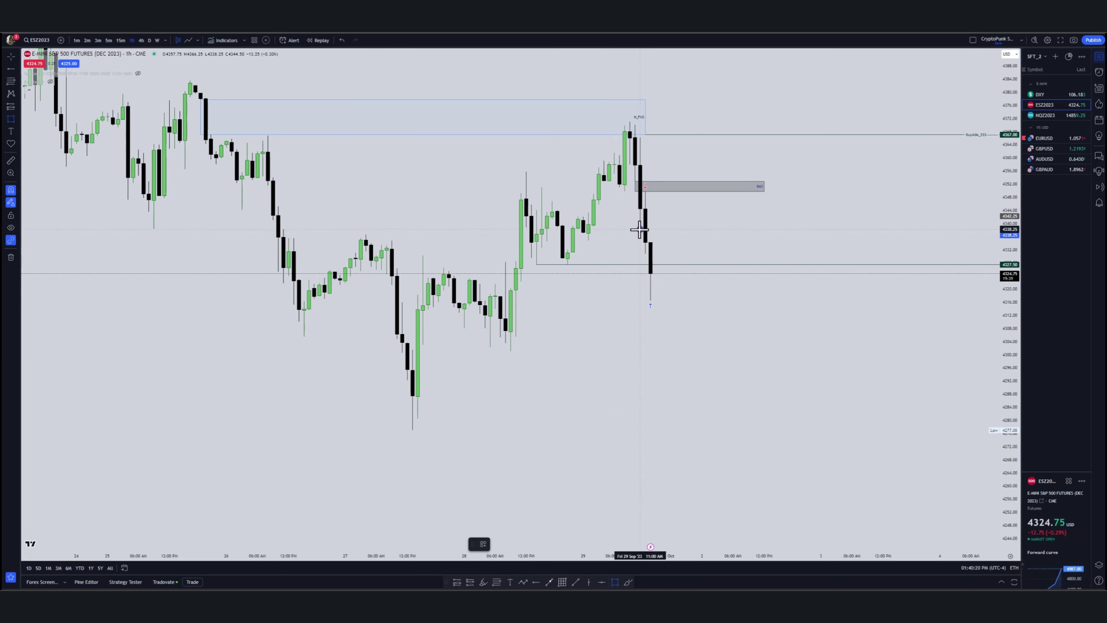
pyautogui.click(640, 229)
pyautogui.moveTo(650, 236); pyautogui.dragTo(764, 236)
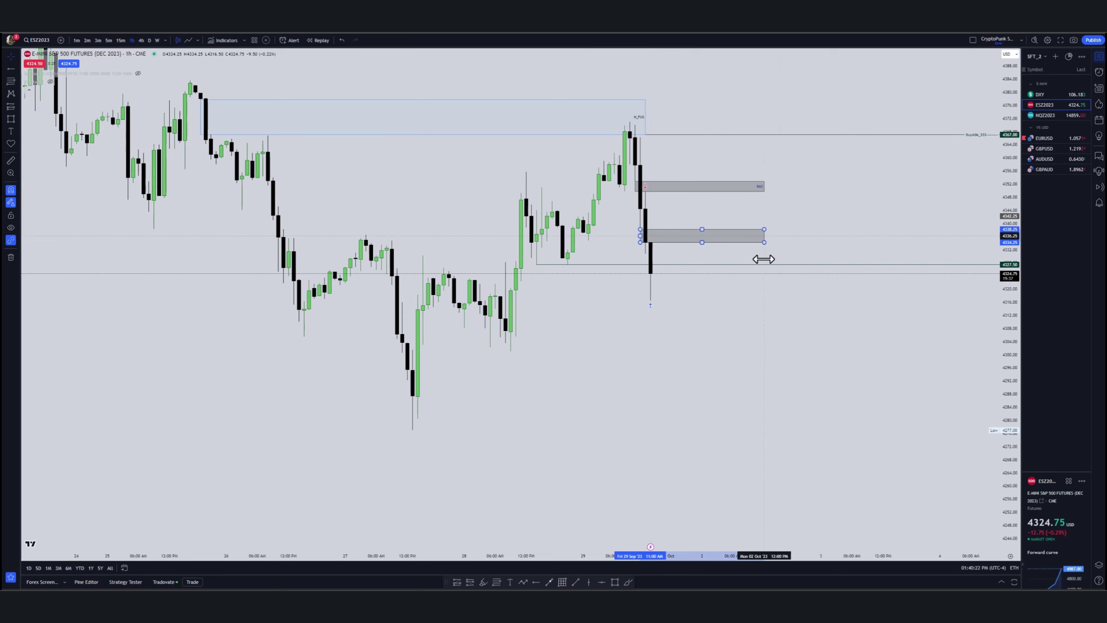
# Apply the FVG template to the rectangle between 4338.25 and 4334.25 and label it H_FVG
pyautogui.click(484, 544)
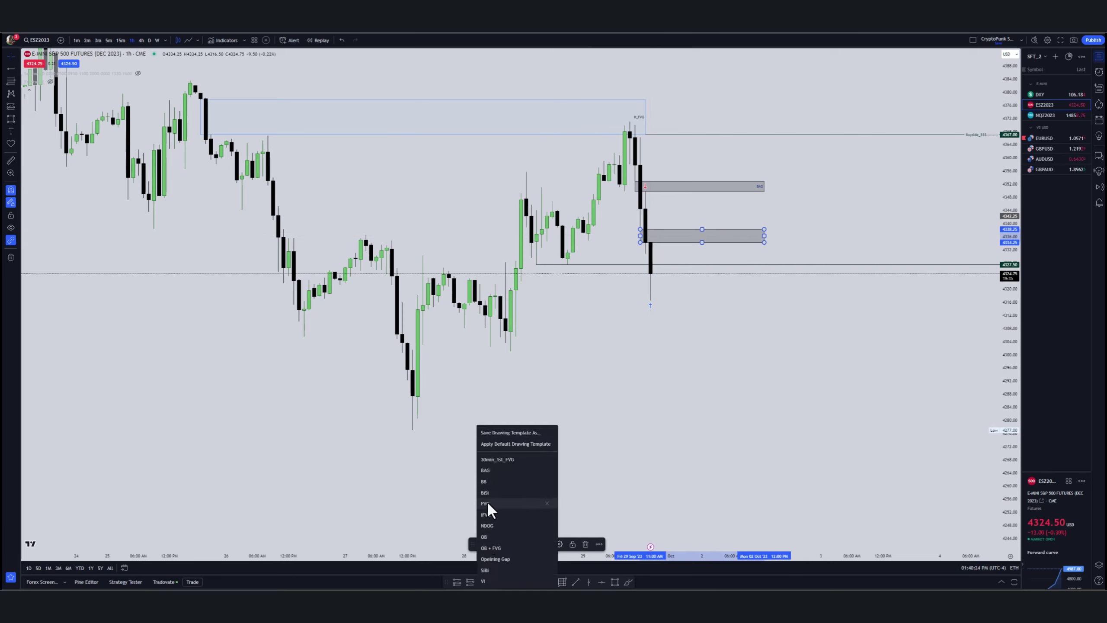
pyautogui.click(489, 502)
pyautogui.doubleClick(761, 236)
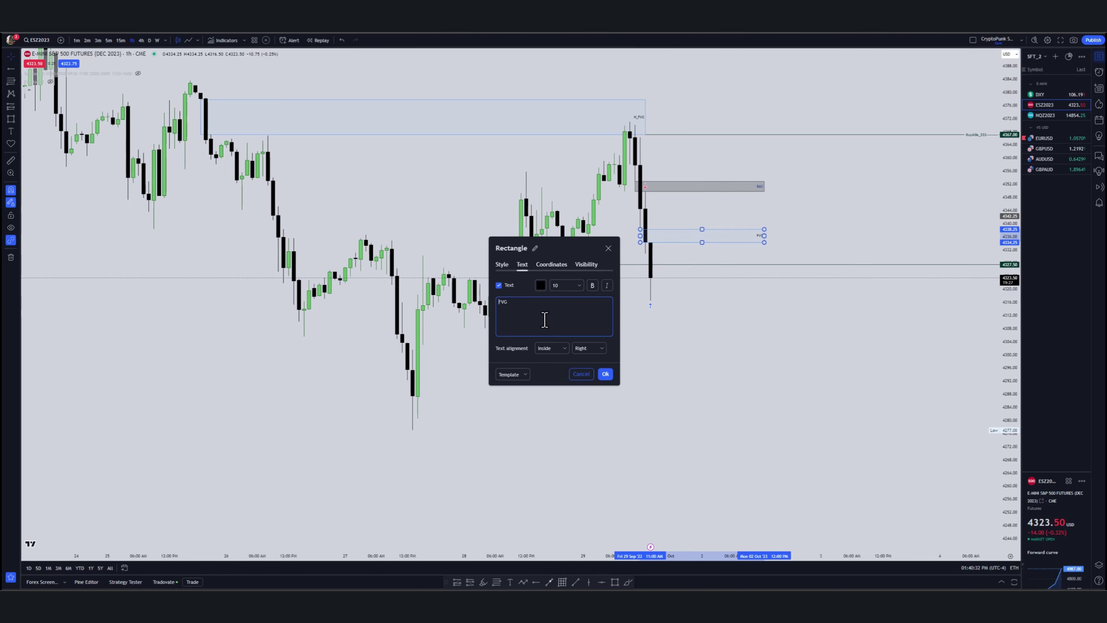
pyautogui.click(605, 373)
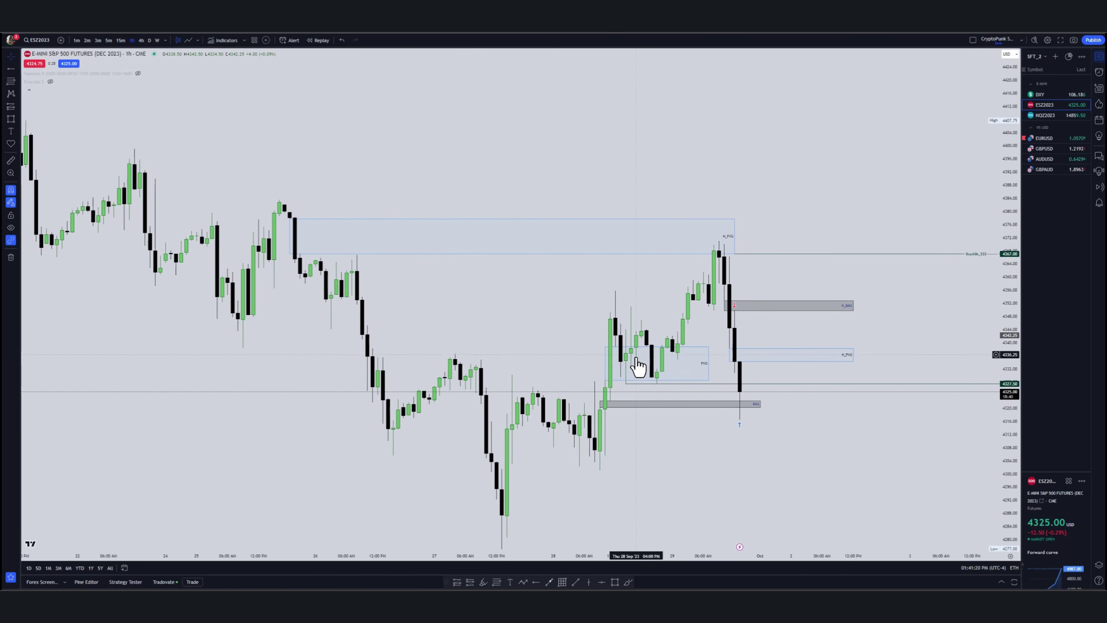
# Draw a horizontal trend line at 4305.50 from the 26 Sep 03:00 PM low to the 27 Sep sell-off
pyautogui.moveTo(638, 366); pyautogui.dragTo(596, 537)
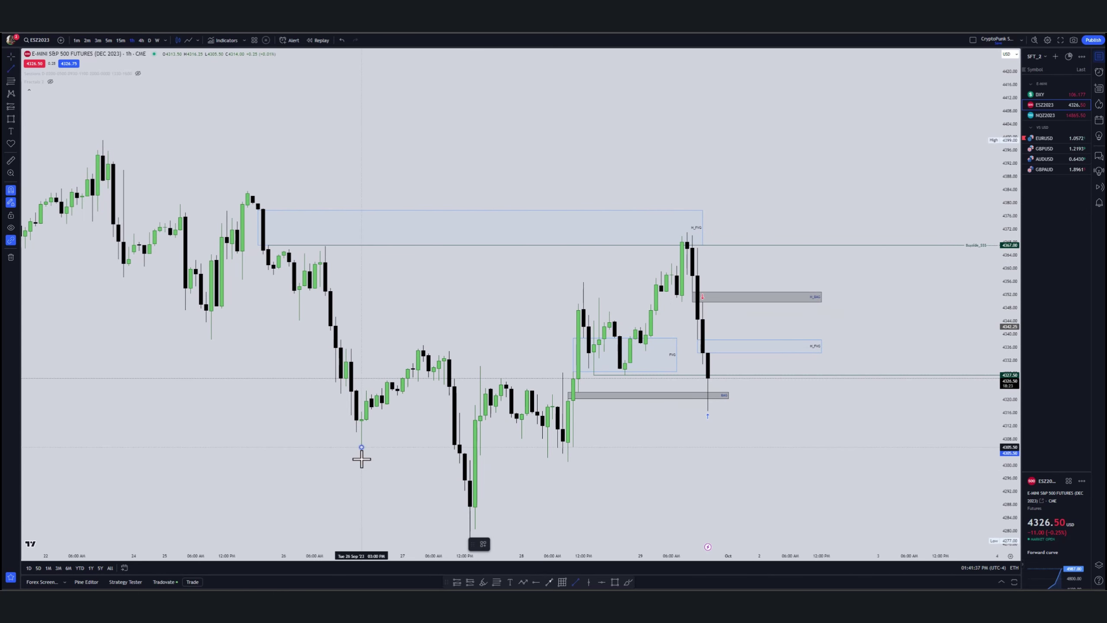
pyautogui.click(361, 459)
pyautogui.click(450, 448)
pyautogui.moveTo(450, 449); pyautogui.dragTo(455, 447)
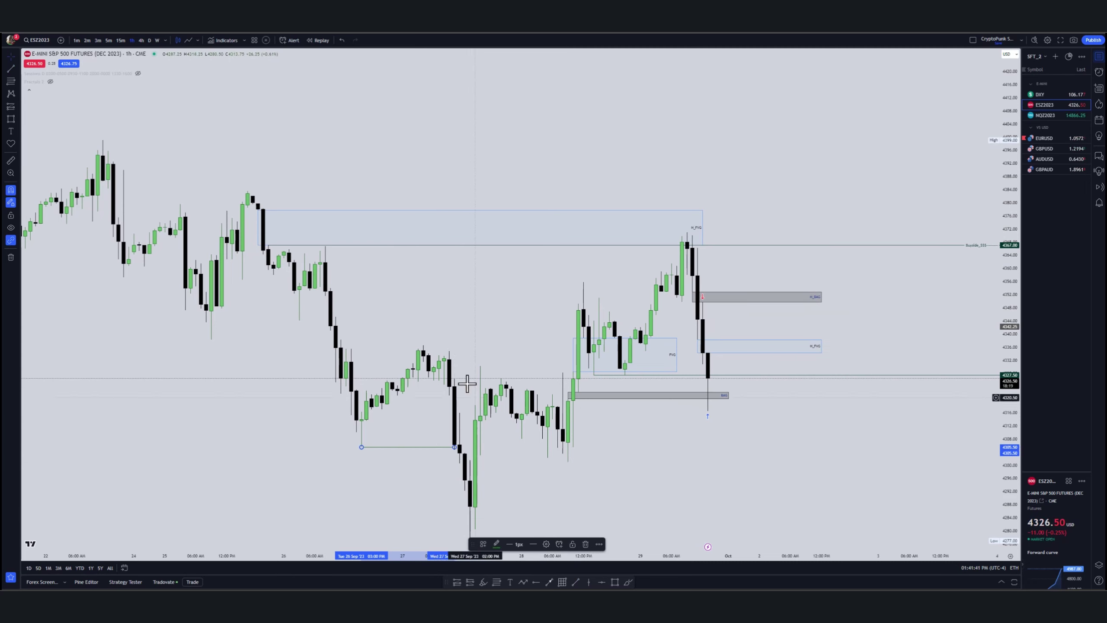
# Draw a horizontal trend line at 4336.50 from the 27 Sep morning high to 28 Sep 11:00 AM
pyautogui.click(575, 582)
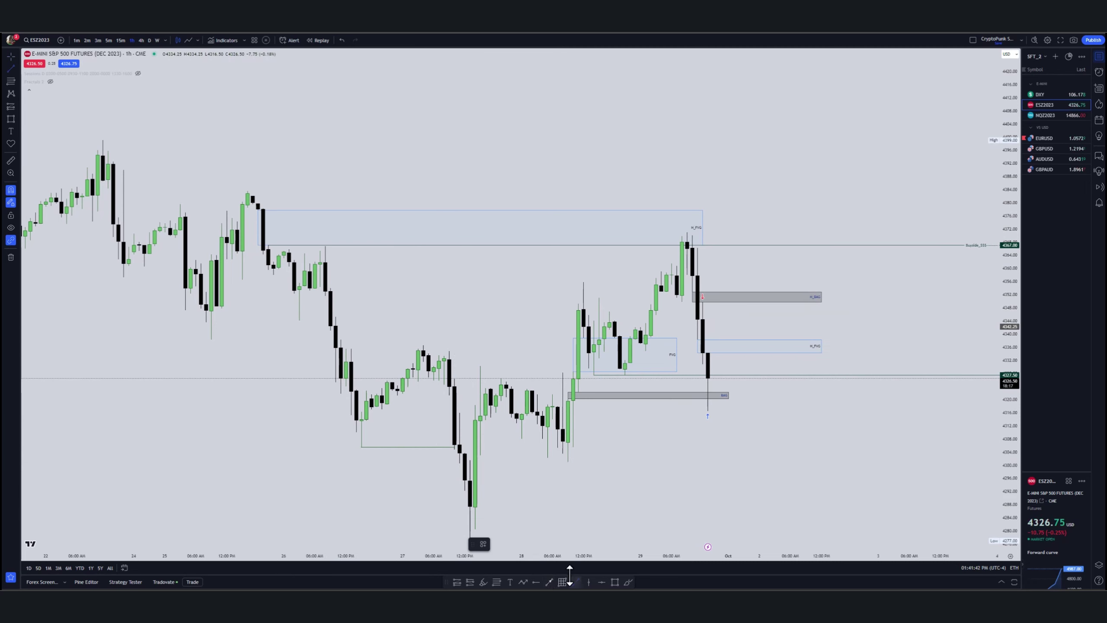
pyautogui.click(424, 351)
pyautogui.click(573, 349)
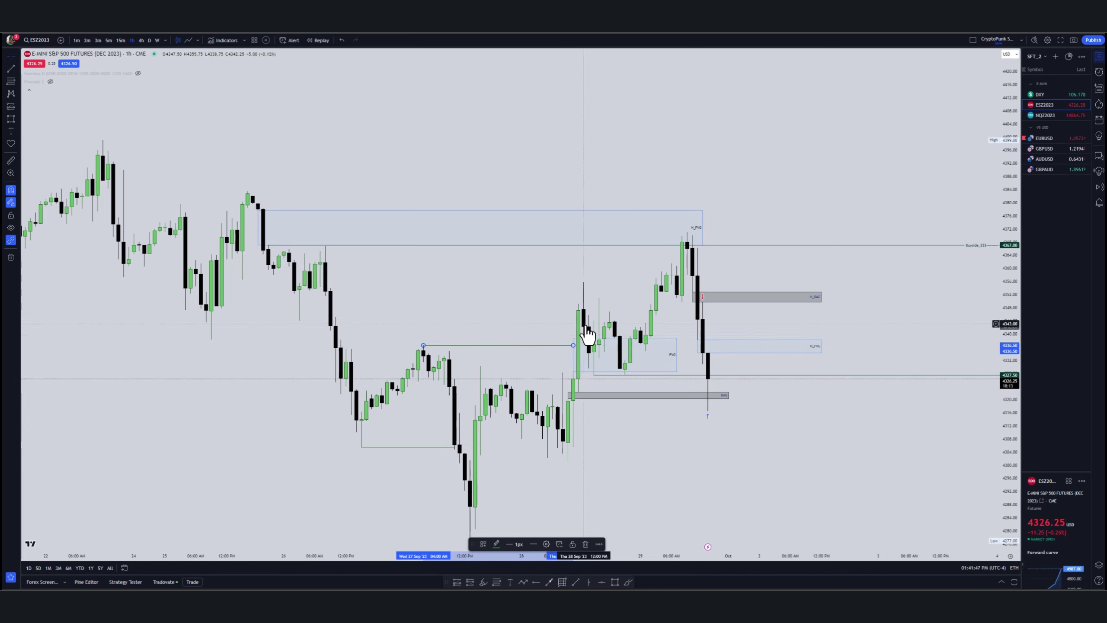
pyautogui.moveTo(574, 347); pyautogui.dragTo(576, 348)
pyautogui.click(575, 348)
# Switch the chart to the daily timeframe and inspect the trend line drawn from the 27 Sep high
pyautogui.scroll(-2, 502, 301)
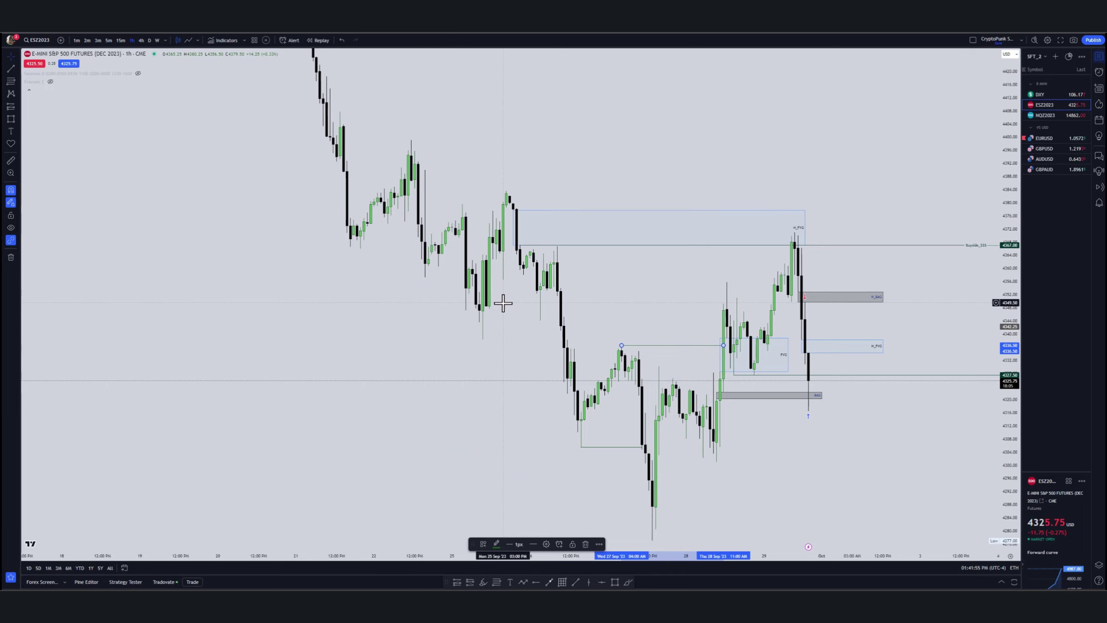
pyautogui.moveTo(737, 500); pyautogui.dragTo(773, 455)
pyautogui.scroll(2, 407, 260)
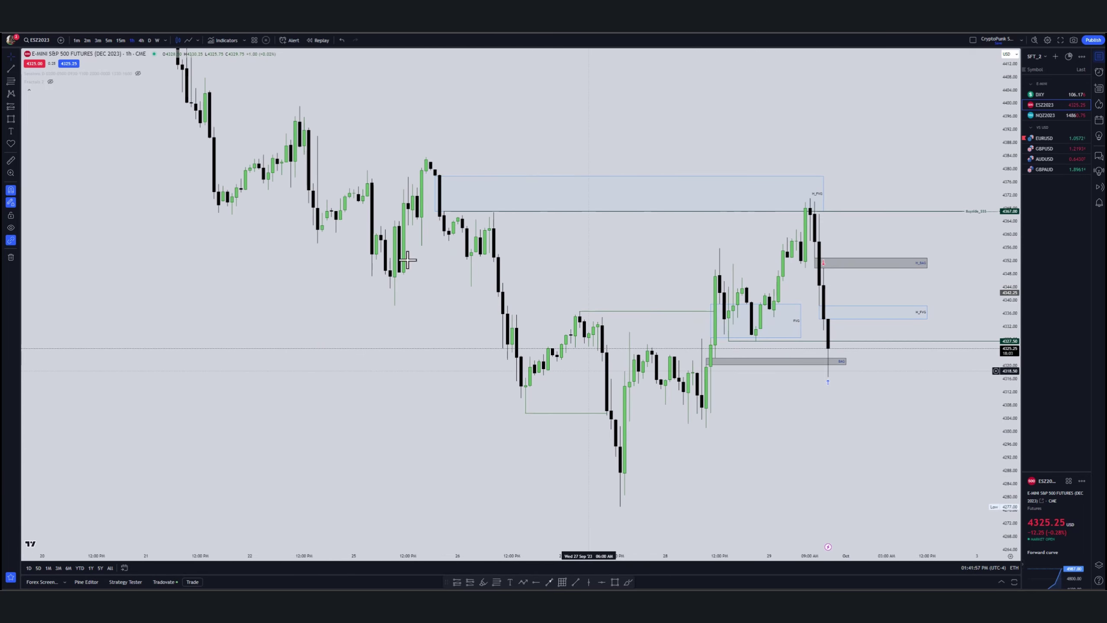
pyautogui.click(149, 39)
pyautogui.scroll(6, 771, 477)
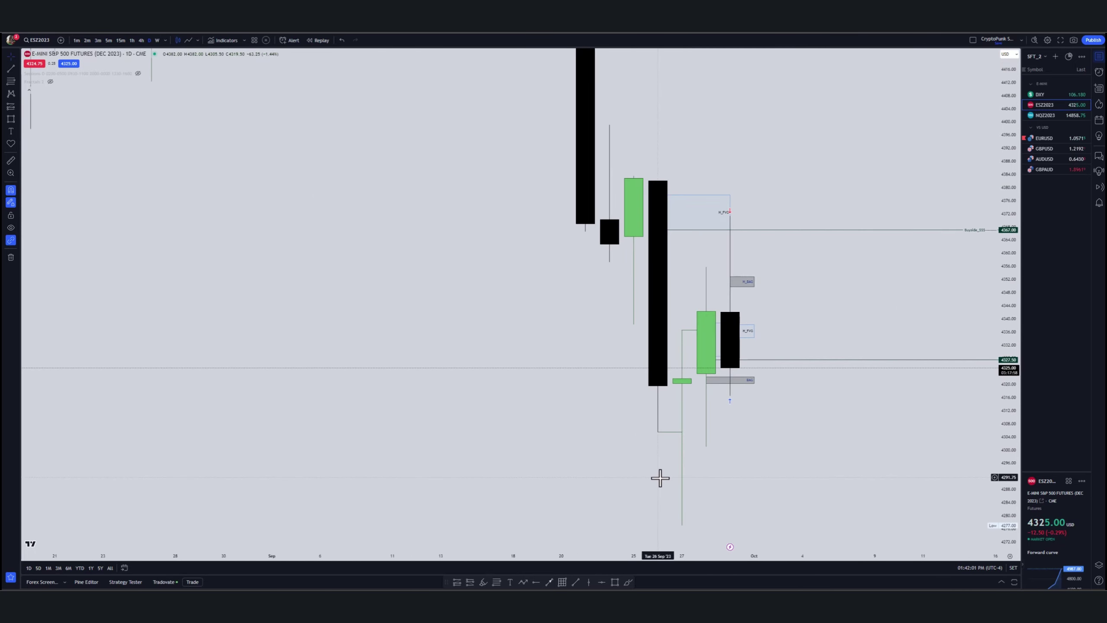
pyautogui.scroll(3, 660, 478)
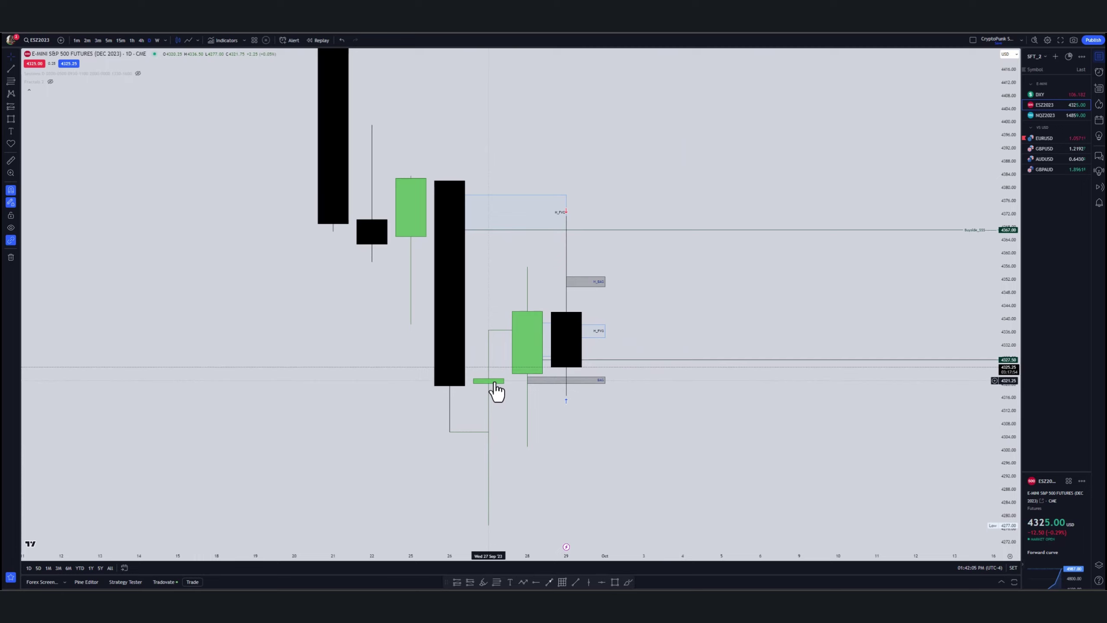
pyautogui.click(499, 333)
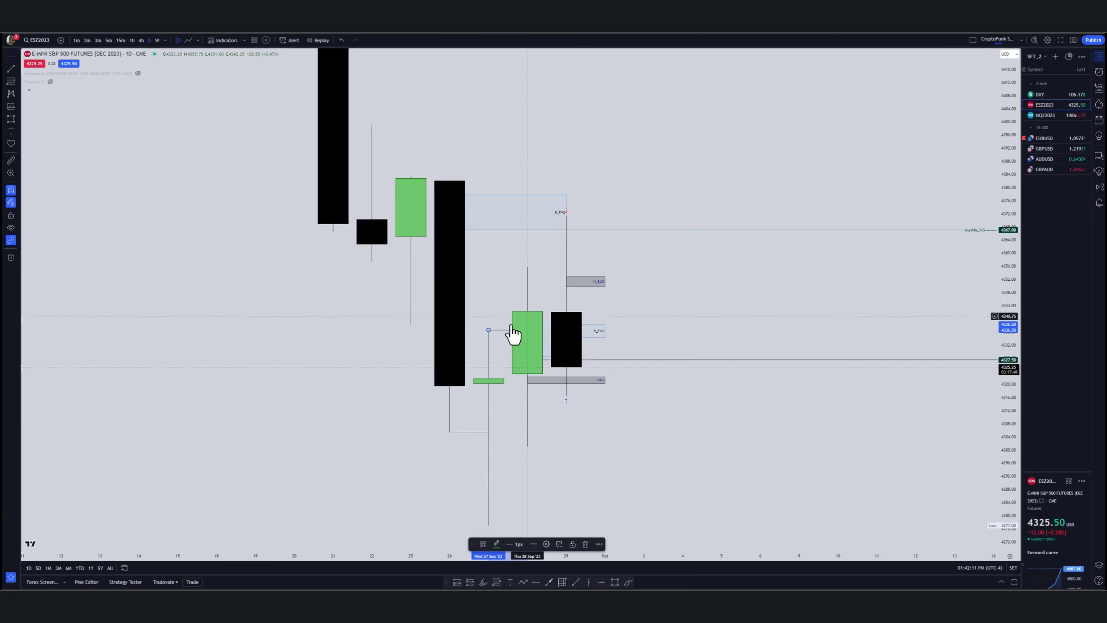
# Draw a trend line on the daily chart at 4355.75 from the 28 Sep high to 29 Sep
pyautogui.click(577, 582)
pyautogui.click(527, 267)
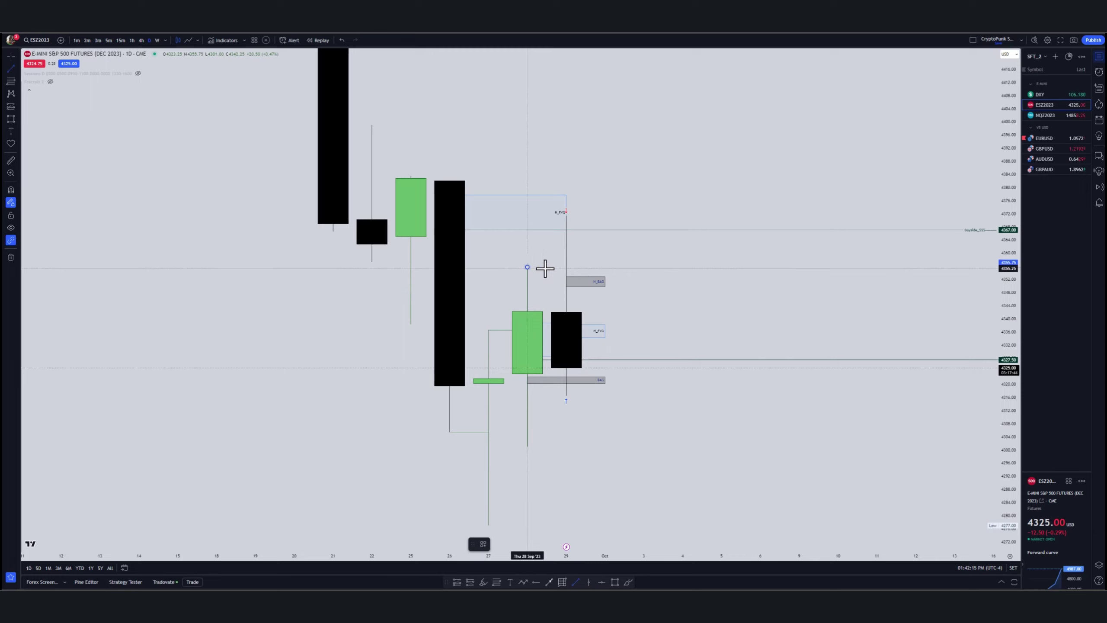
pyautogui.click(566, 267)
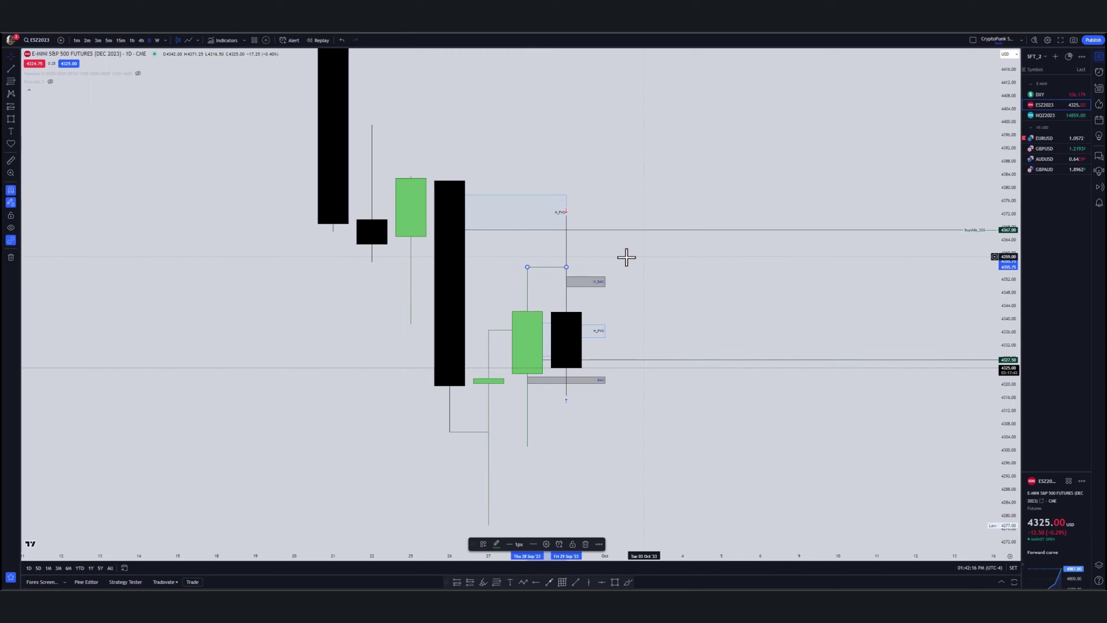
pyautogui.click(677, 272)
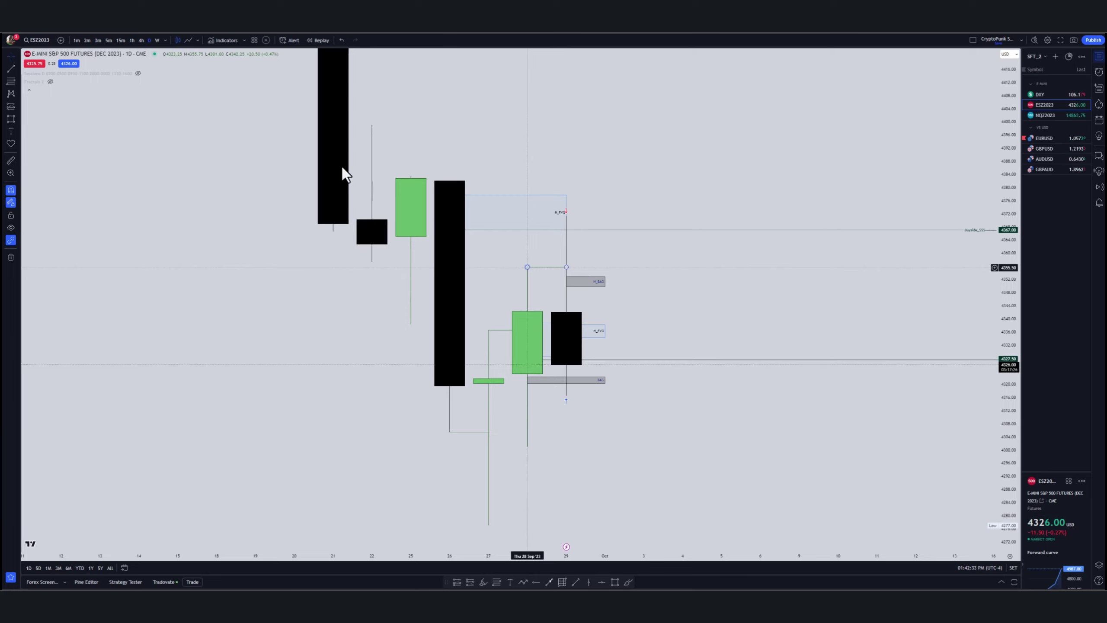
# Return to the 1-hour chart and extend the upper H_FVG rectangle's end to about 1 Oct 09:00 PM
pyautogui.click(131, 41)
pyautogui.scroll(-5, 660, 388)
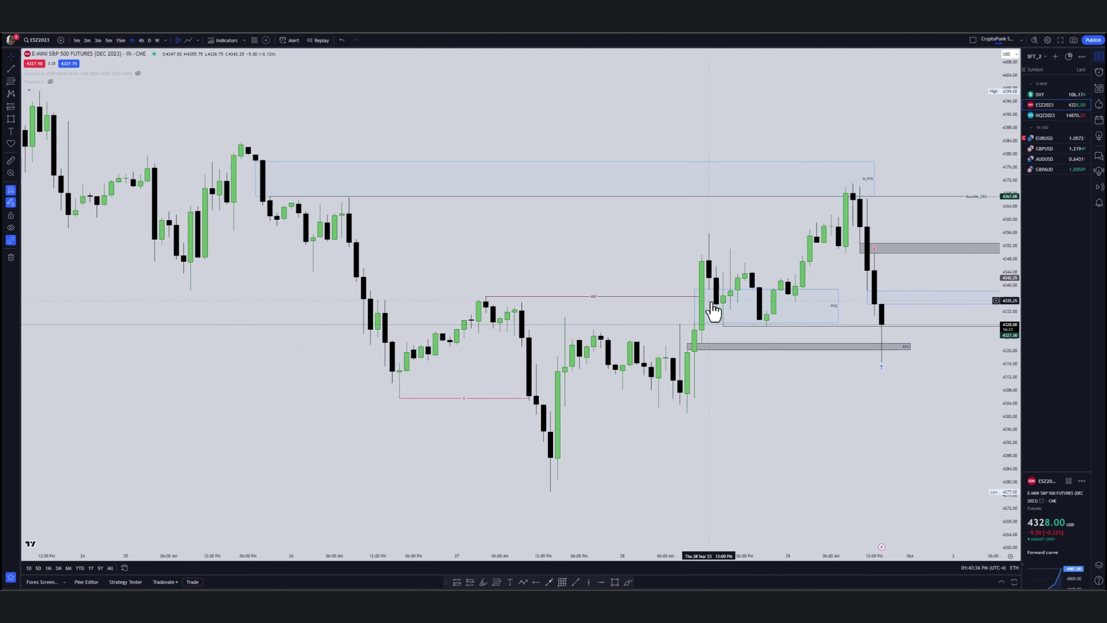
pyautogui.click(698, 310)
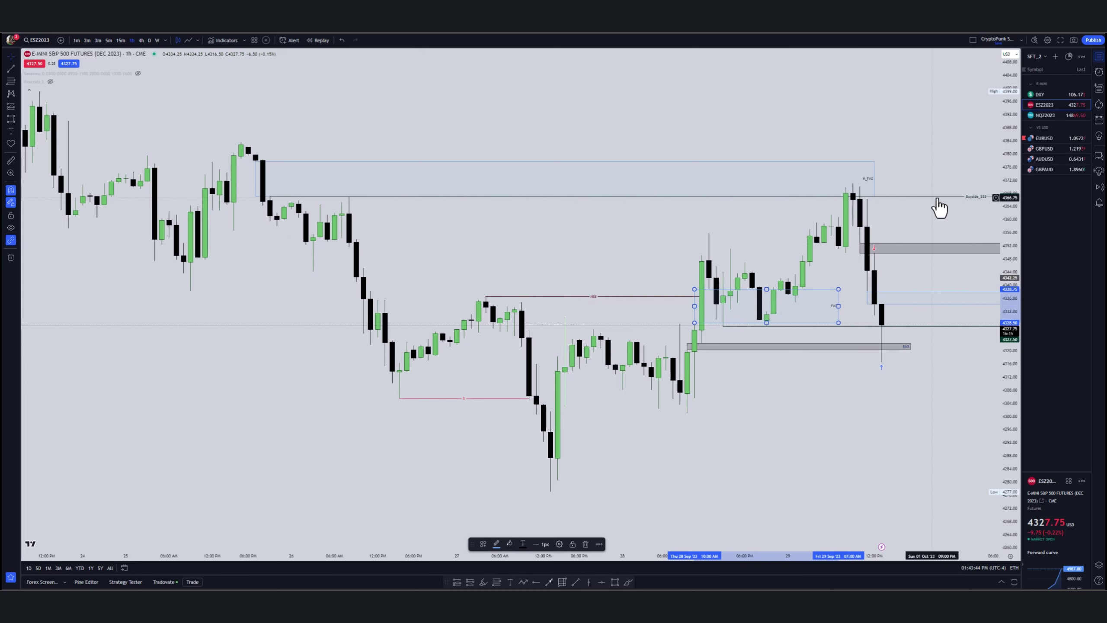
pyautogui.click(967, 201)
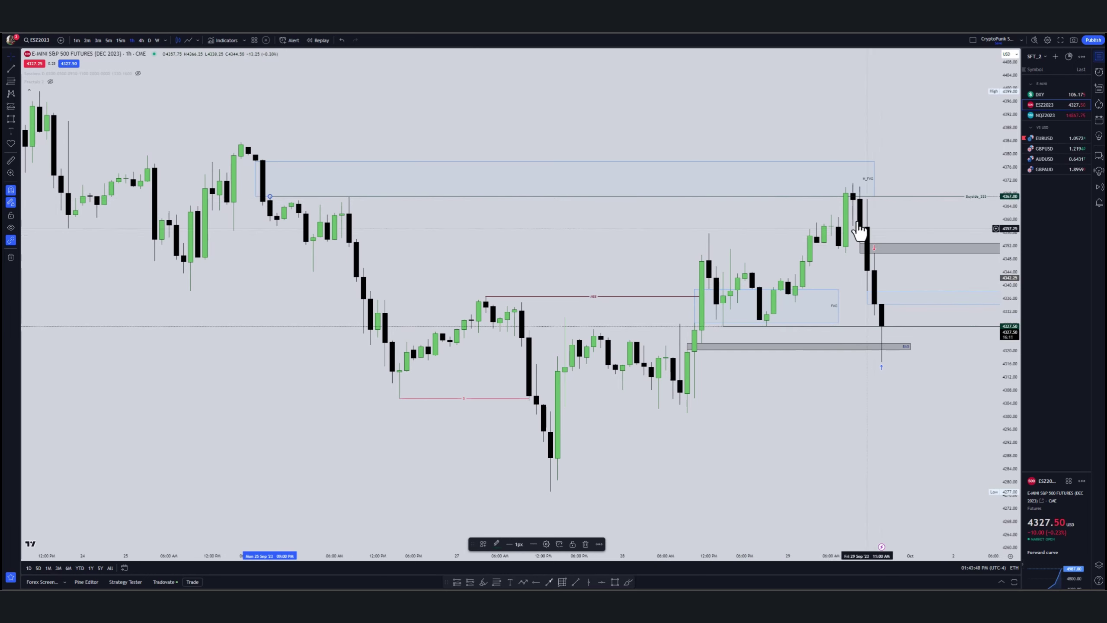
pyautogui.moveTo(875, 186); pyautogui.dragTo(932, 184)
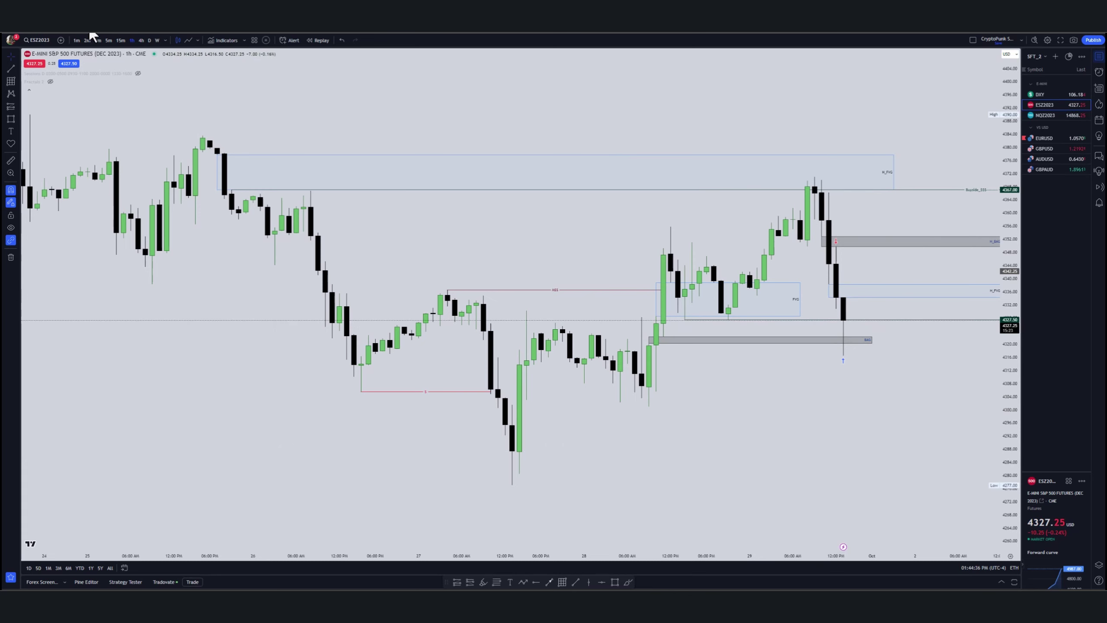
# Set the chart to 1 minute and, back from the Forex Factory calendar, examine the 29 Sep price action around 08:30 AM
pyautogui.click(76, 41)
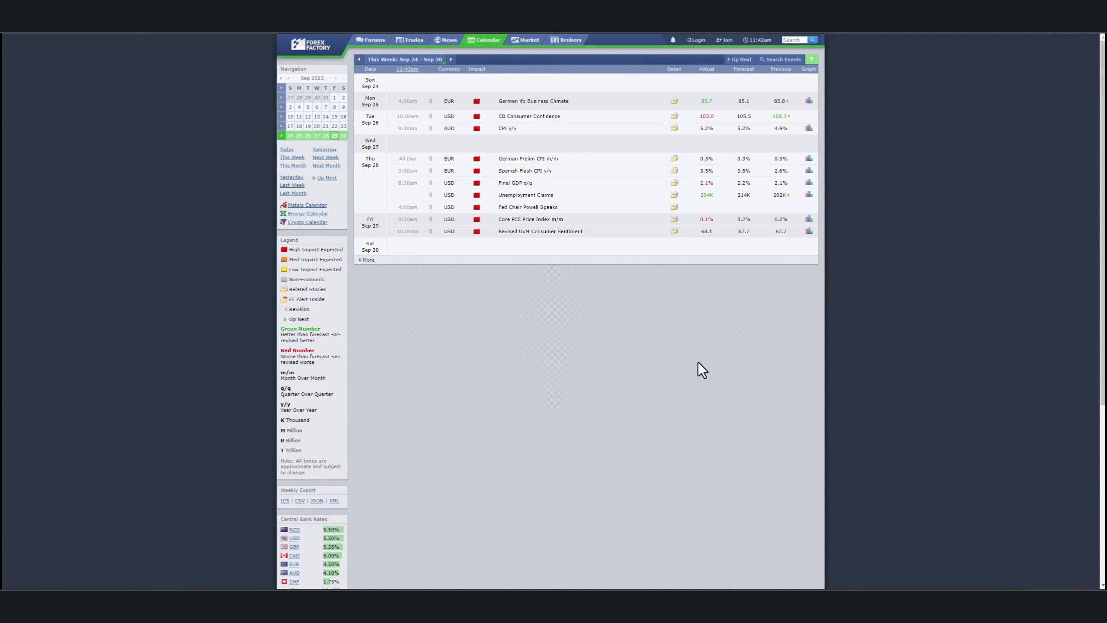
pyautogui.hotkey('alt', 'Tab')
pyautogui.scroll(-5, 601, 307)
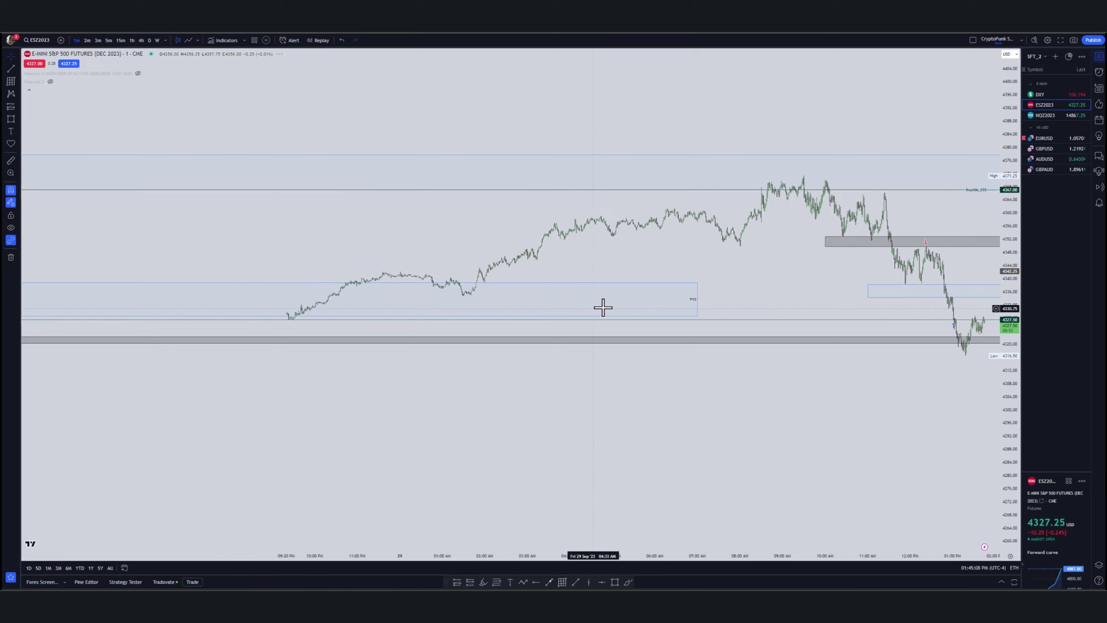
pyautogui.scroll(5, 746, 425)
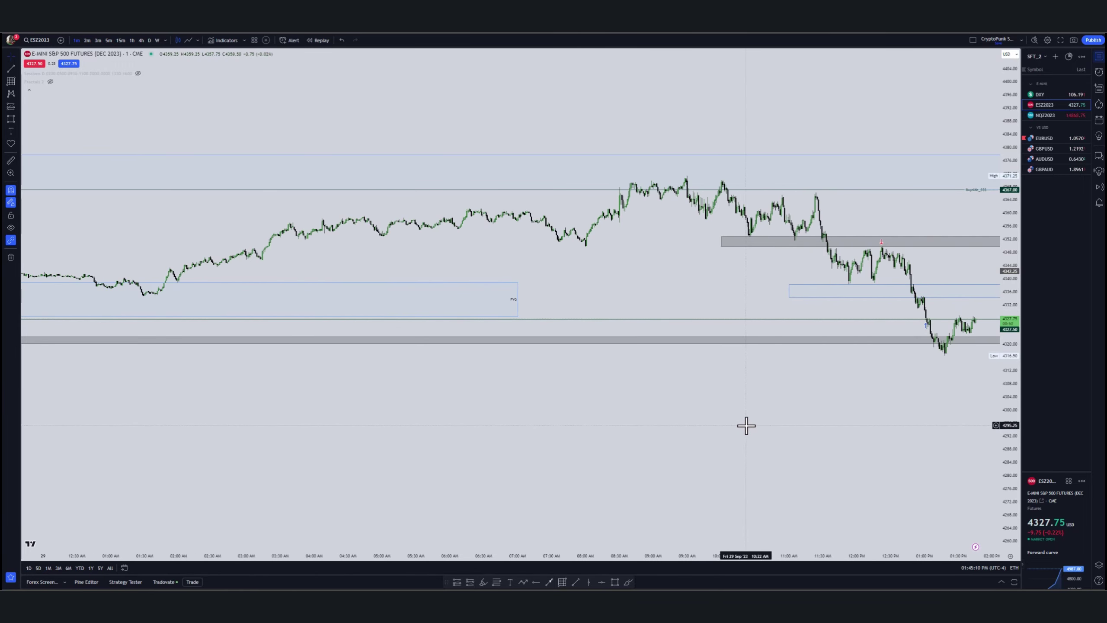
pyautogui.scroll(-10, 462, 384)
pyautogui.scroll(5, 627, 356)
pyautogui.scroll(3, 634, 369)
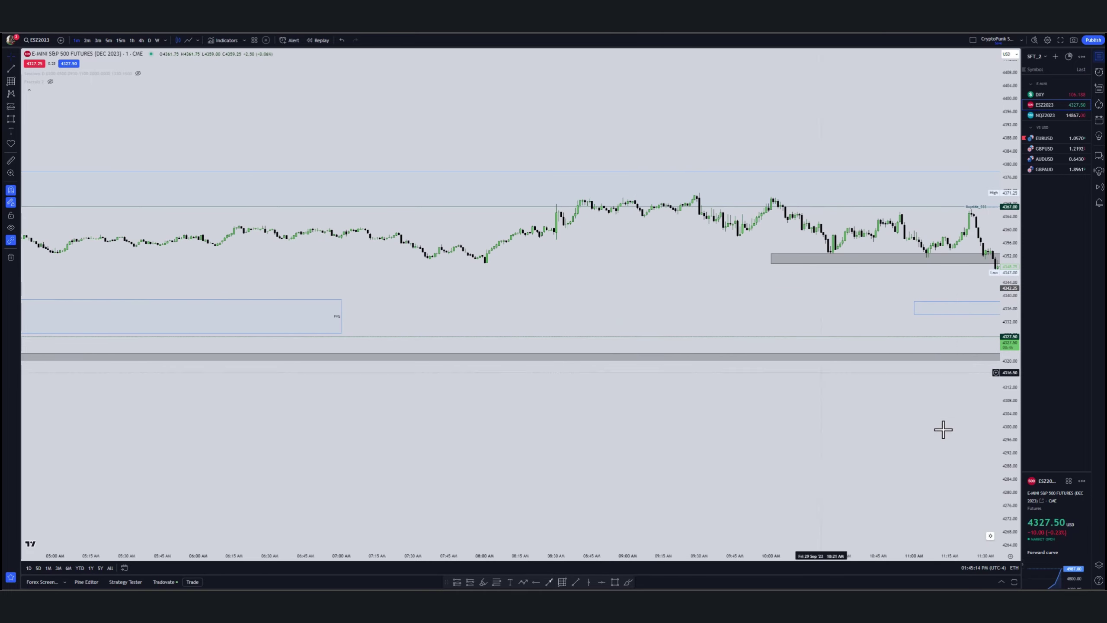
pyautogui.moveTo(225, 165); pyautogui.dragTo(375, 311)
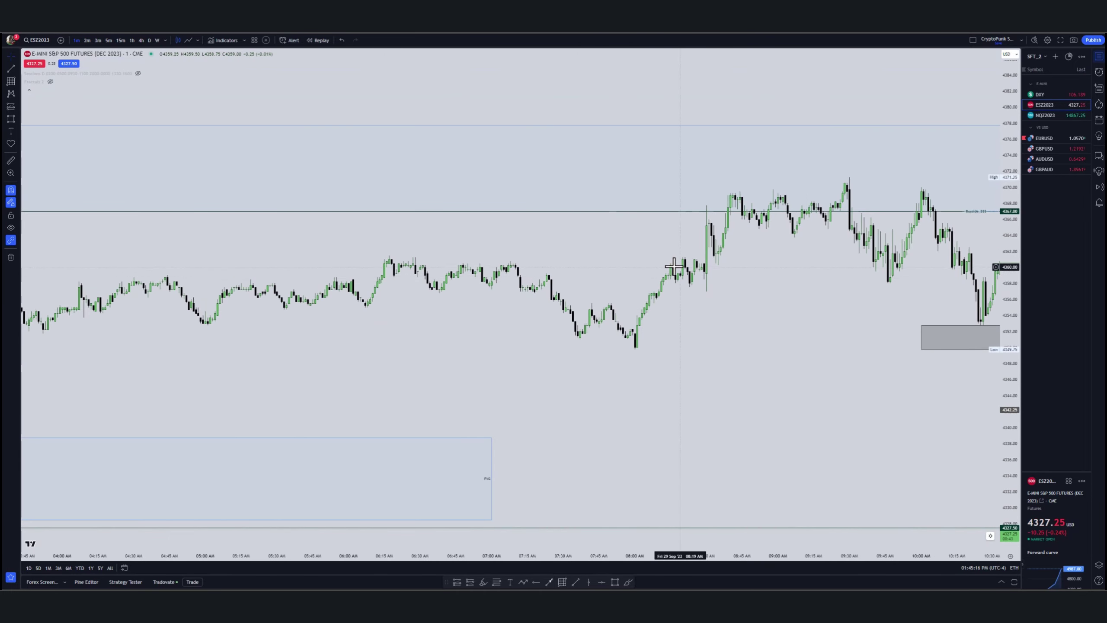
pyautogui.scroll(-8, 611, 345)
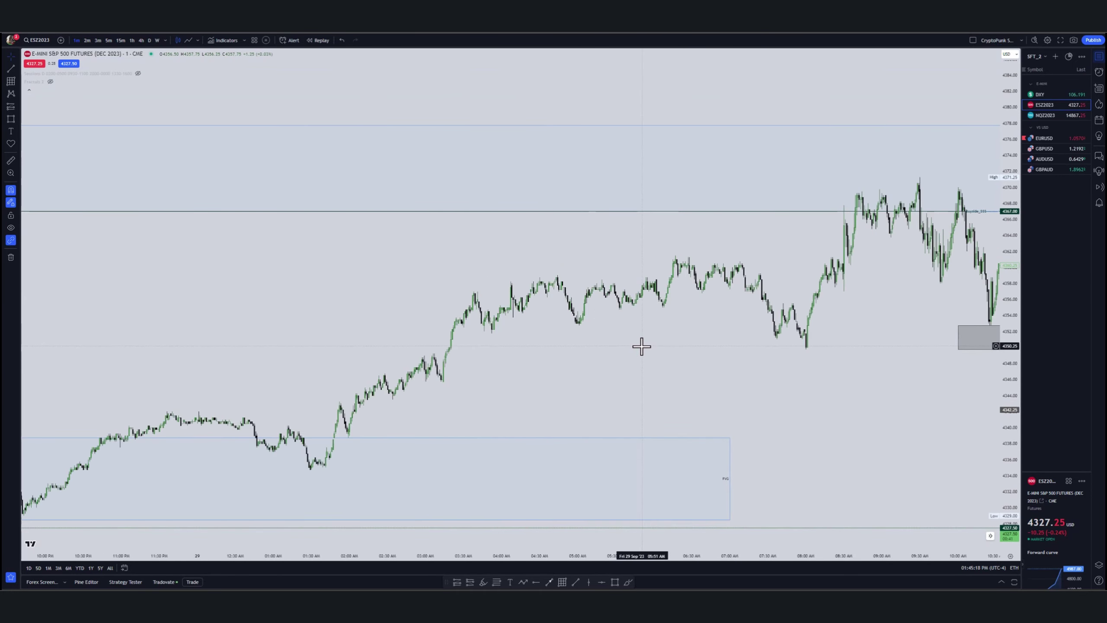
pyautogui.scroll(-6, 188, 327)
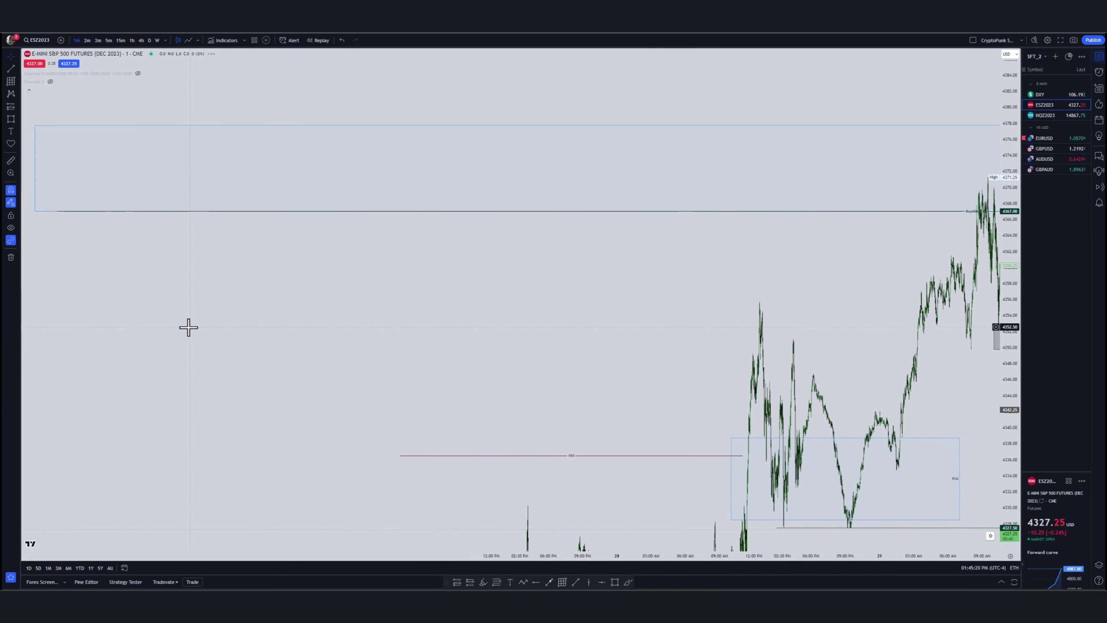
pyautogui.scroll(6, 449, 370)
pyautogui.scroll(10, 449, 370)
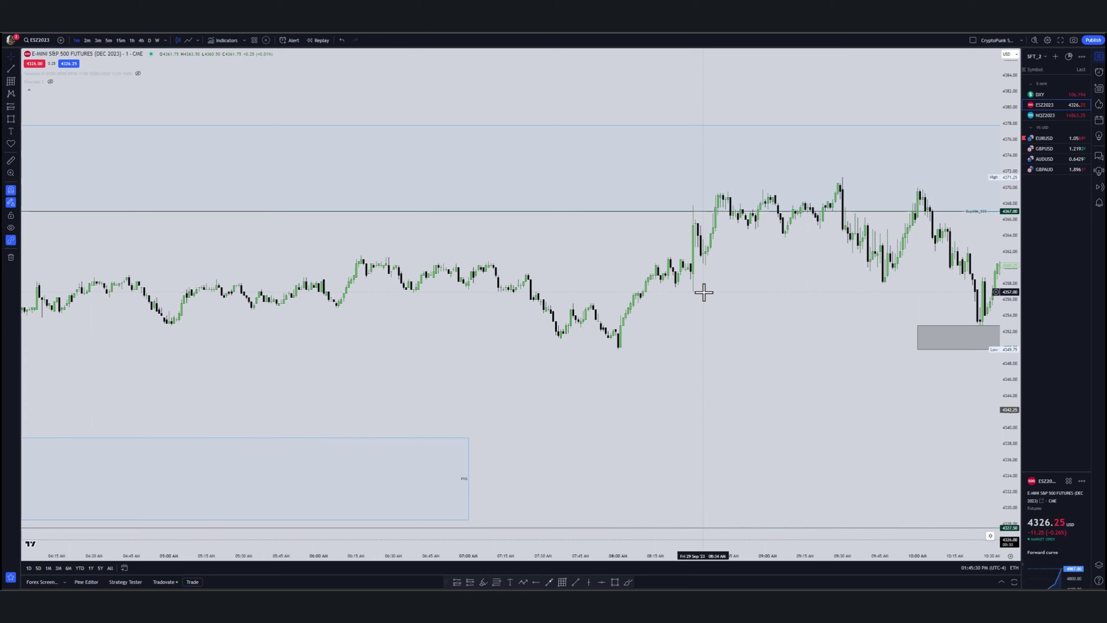
# Mark the 1-minute gap between 4357.75 and 4357.25 with a rectangle from 29 Sep 08:10 AM to 08:59 AM
pyautogui.click(615, 582)
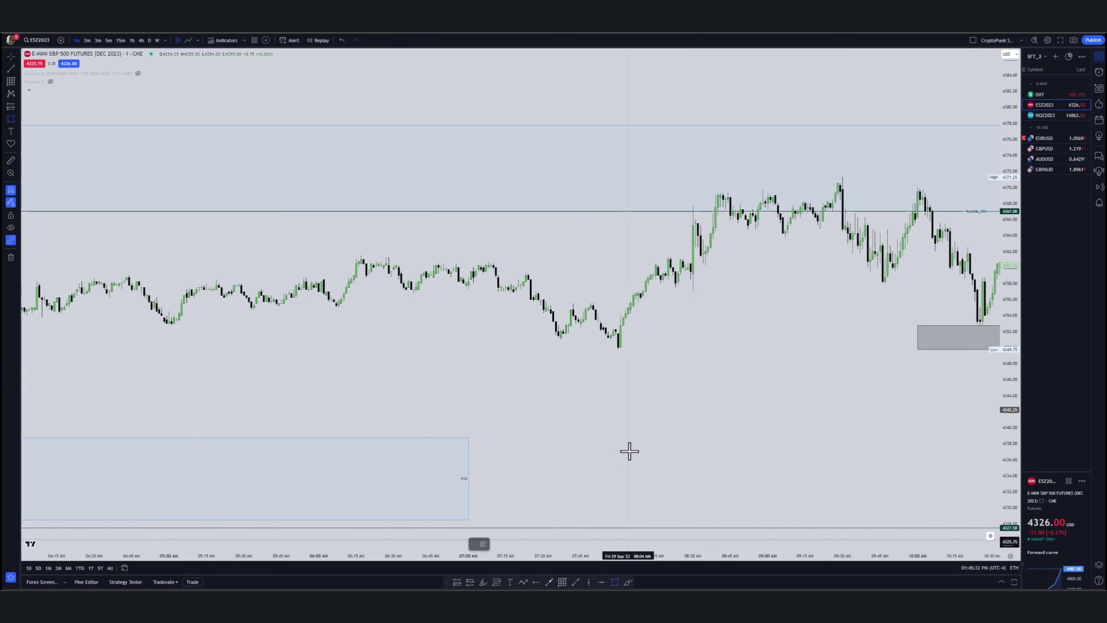
pyautogui.click(644, 287)
pyautogui.moveTo(1012, 502); pyautogui.dragTo(1009, 275)
pyautogui.moveTo(648, 261); pyautogui.dragTo(764, 288)
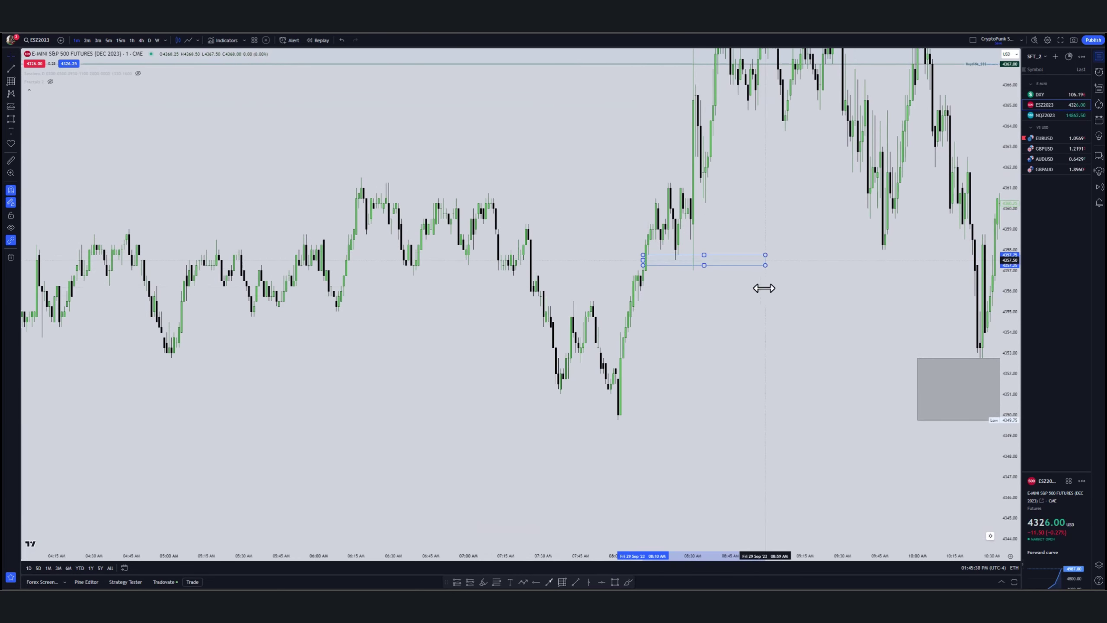
pyautogui.moveTo(703, 327); pyautogui.dragTo(816, 353)
pyautogui.scroll(6, 816, 354)
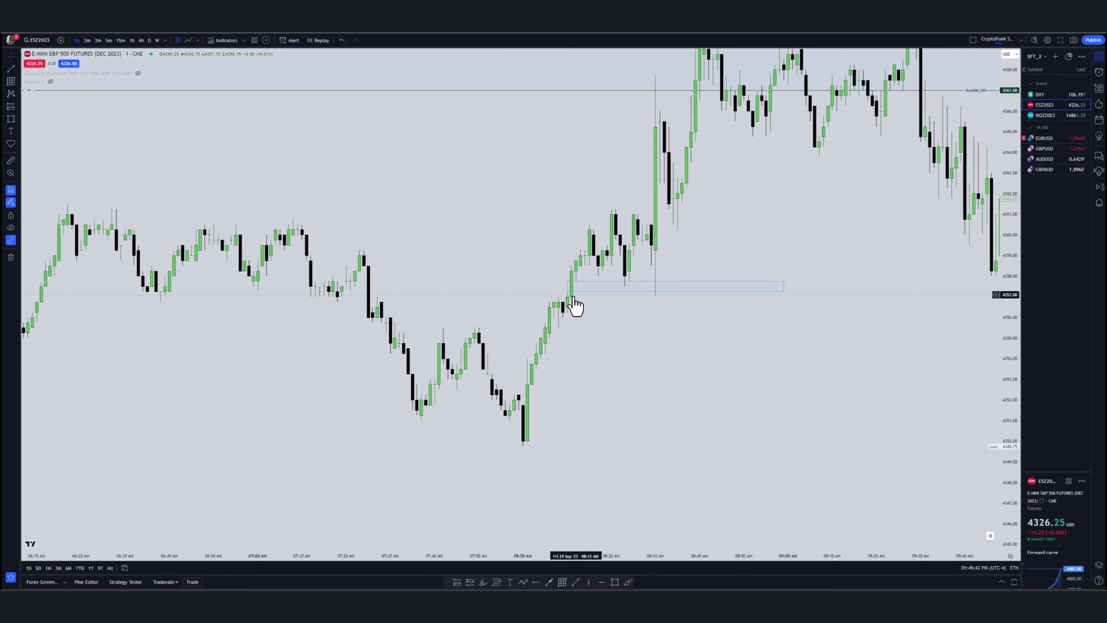
# Try marking the gap between 4357.00 and 4356.75 with a rectangle from 29 Sep 08:09 AM to 08:37 AM
pyautogui.click(614, 581)
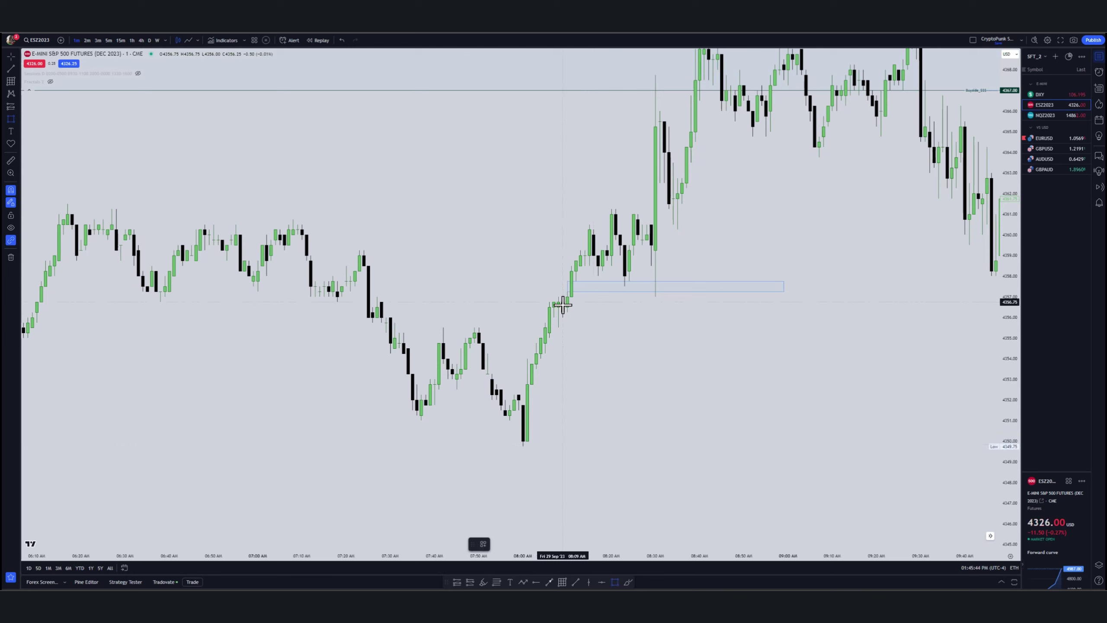
pyautogui.moveTo(562, 305); pyautogui.dragTo(686, 306)
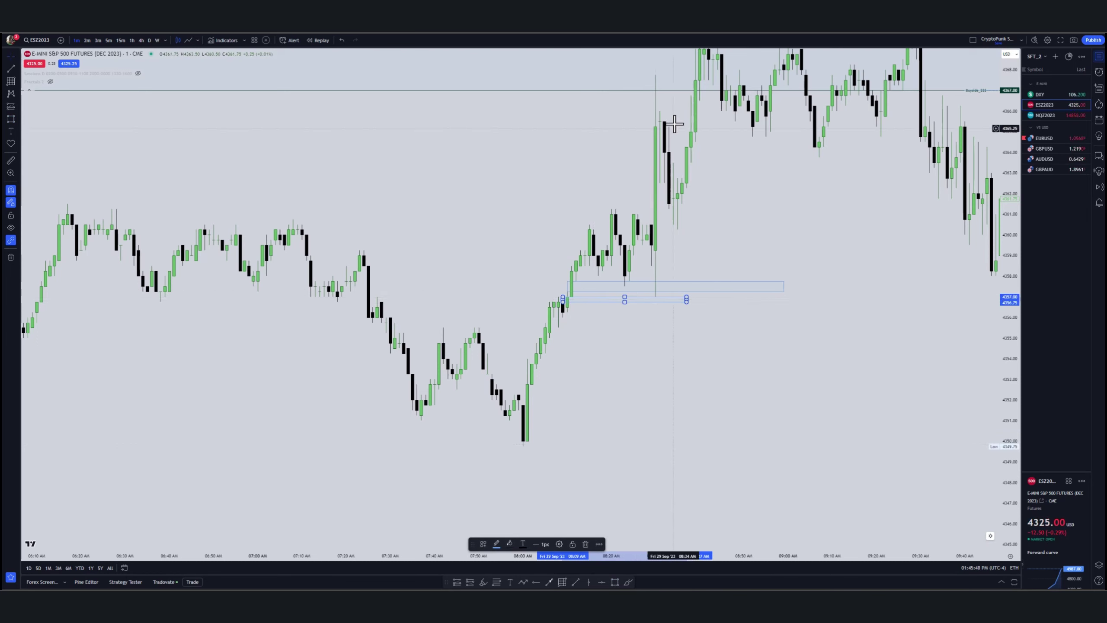
pyautogui.moveTo(643, 380); pyautogui.dragTo(618, 347)
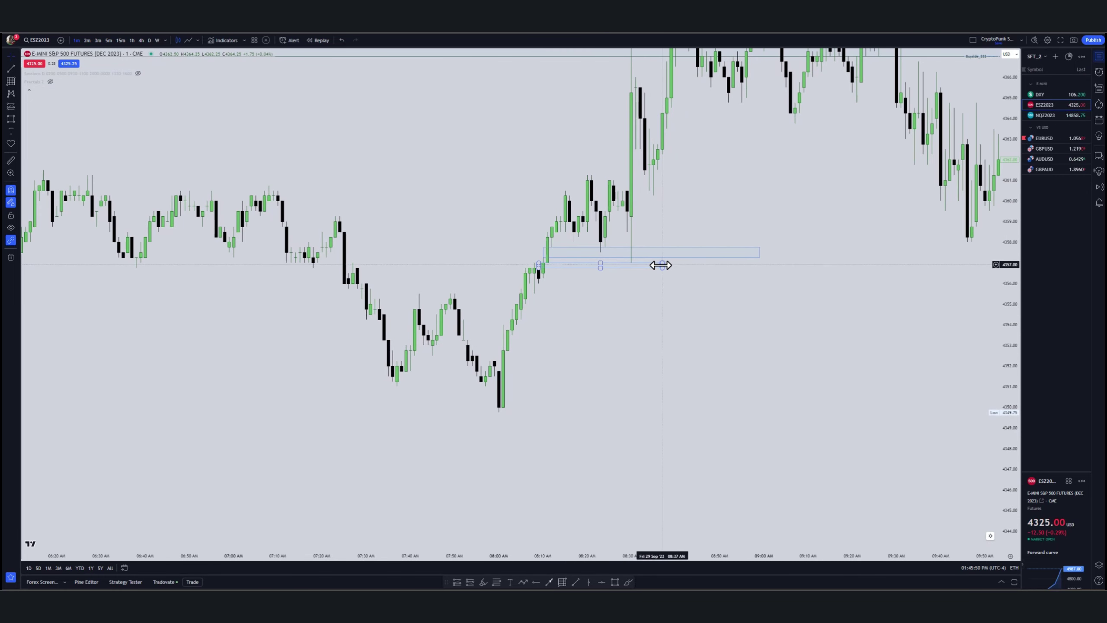
pyautogui.click(661, 265)
pyautogui.click(638, 341)
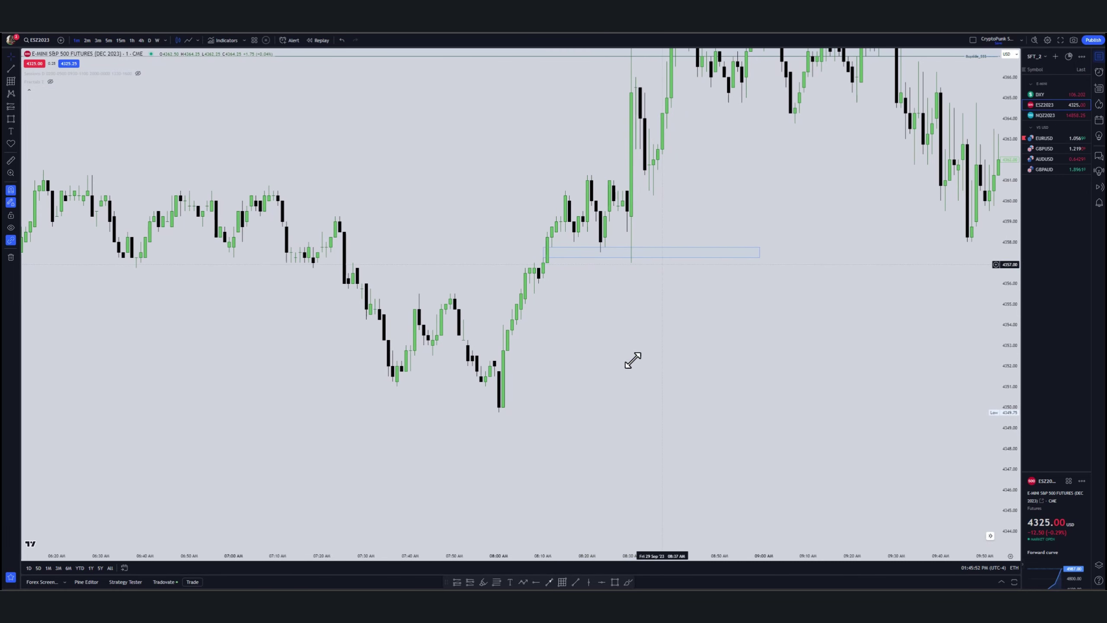
# Draw trend lines at the swing low 4351.00 from 29 Sep 07:37 to 08:01 AM and the swing high 4355.50 from 07:42 to 08:06 AM
pyautogui.click(575, 582)
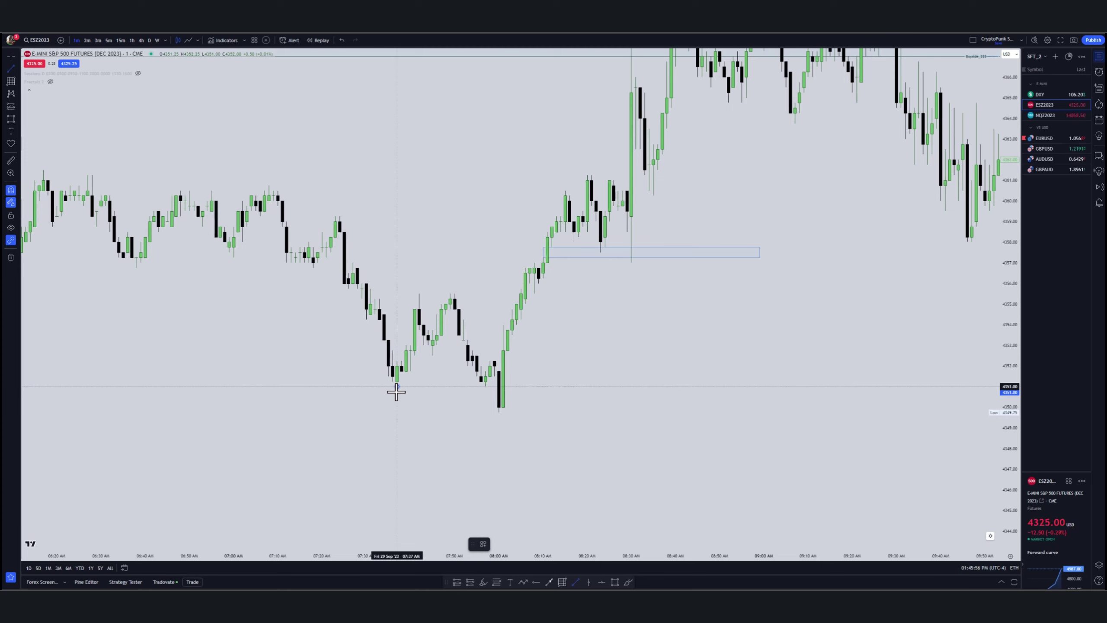
pyautogui.click(395, 391)
pyautogui.click(503, 391)
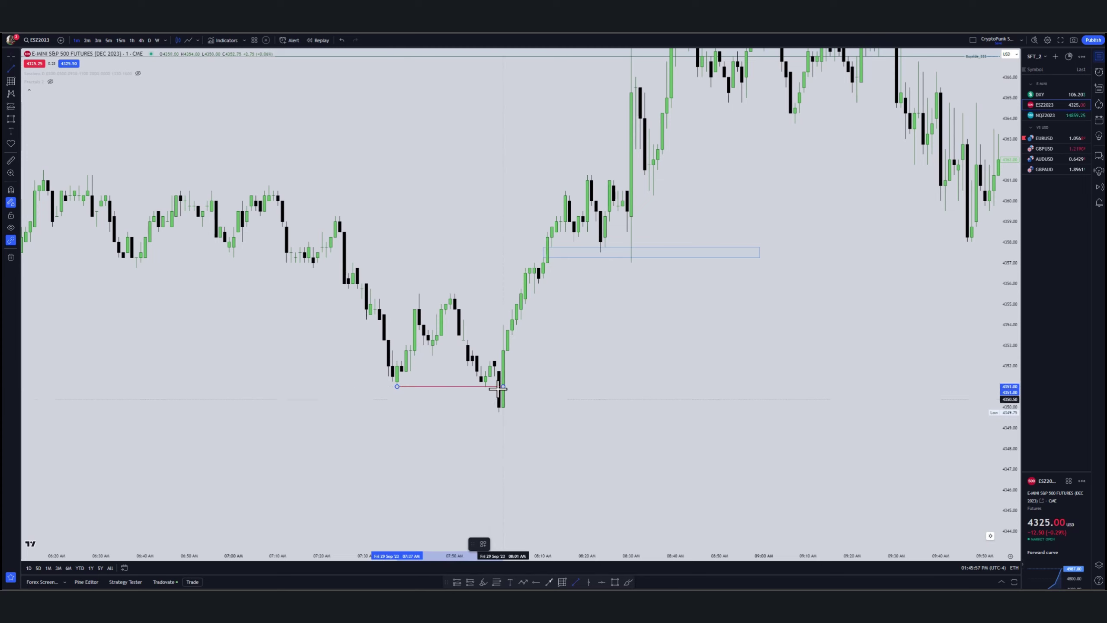
pyautogui.click(423, 293)
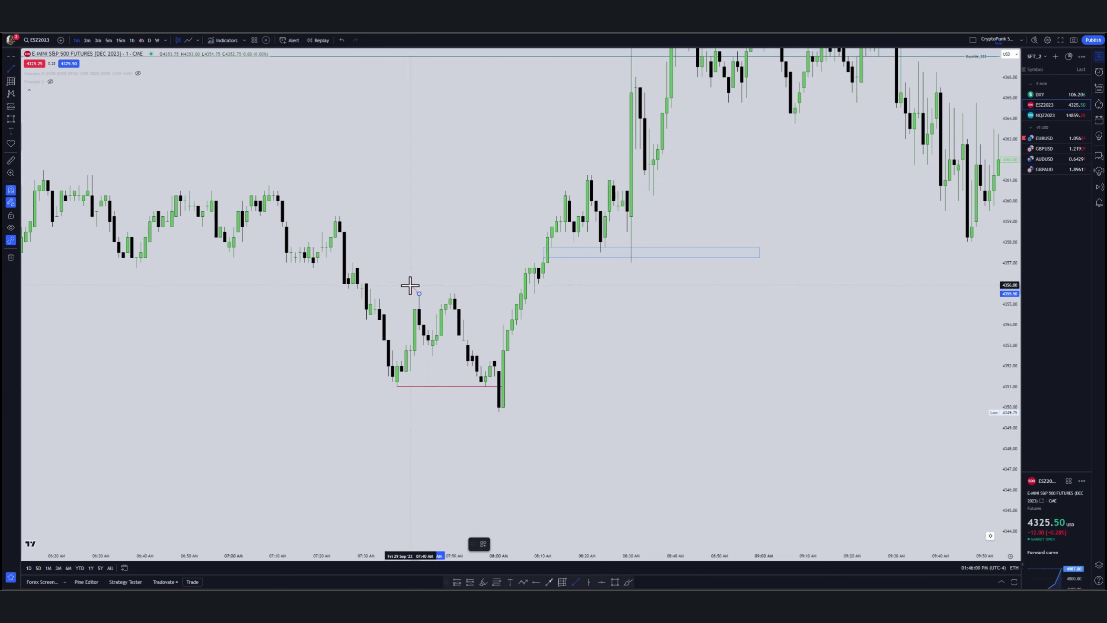
pyautogui.click(526, 299)
# Mark the zone between 4355.50 and 4354.75 with a rectangle from about 29 Sep 07:49 AM to 08:19 AM
pyautogui.click(615, 582)
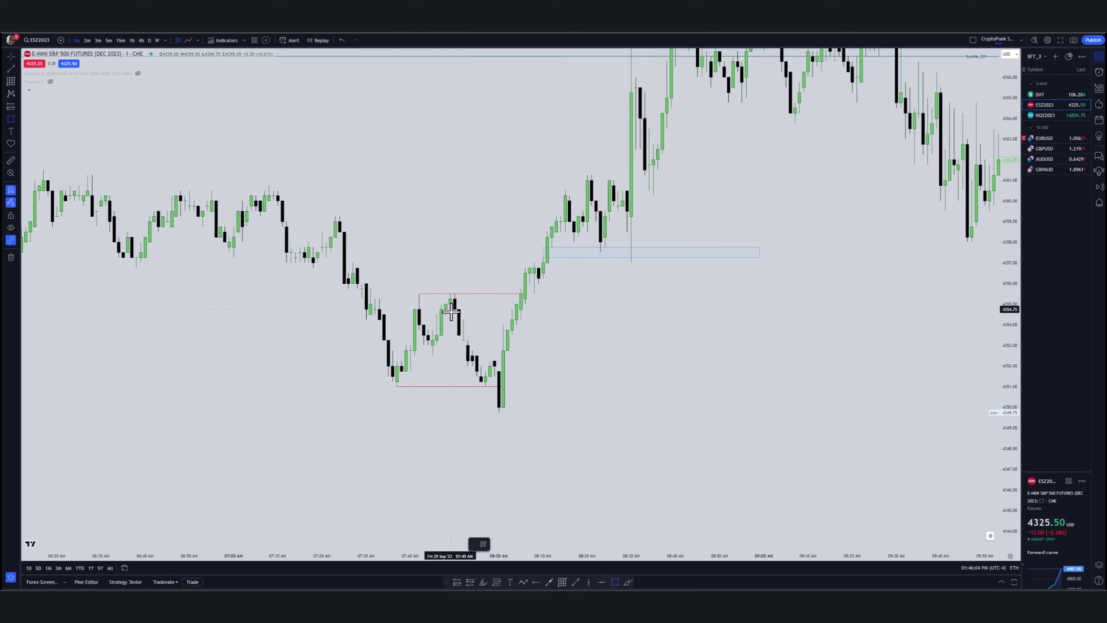
pyautogui.moveTo(450, 301); pyautogui.dragTo(584, 315)
pyautogui.click(596, 357)
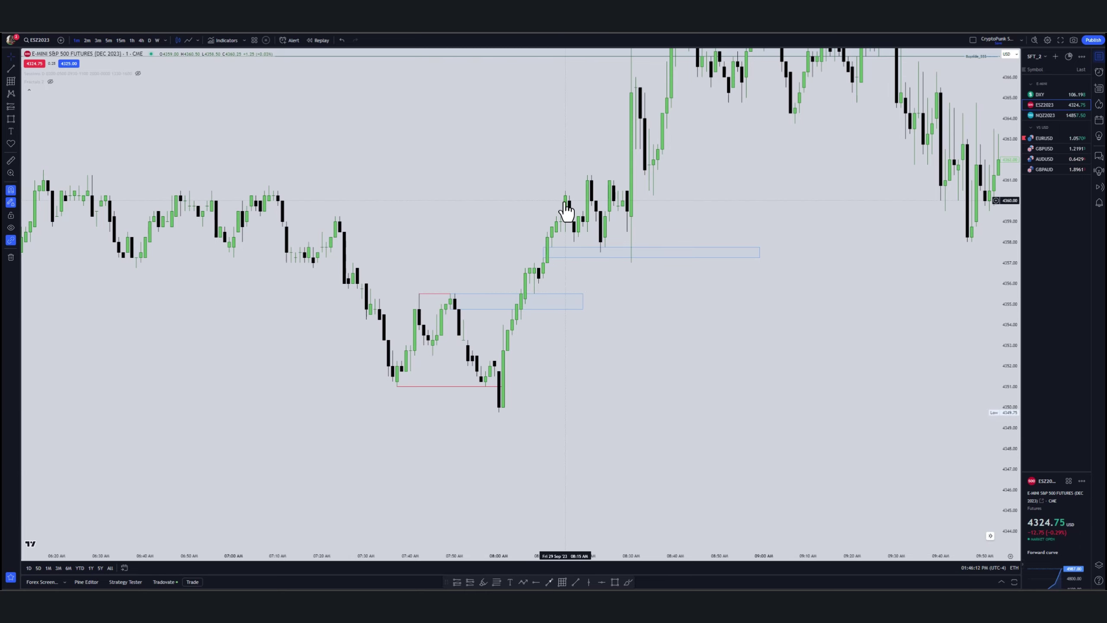
# Place a long position with its entry at 4357.75 on the upper edge of the higher gap rectangle, starting 29 Sep 08:32 AM
pyautogui.moveTo(663, 359); pyautogui.dragTo(599, 424)
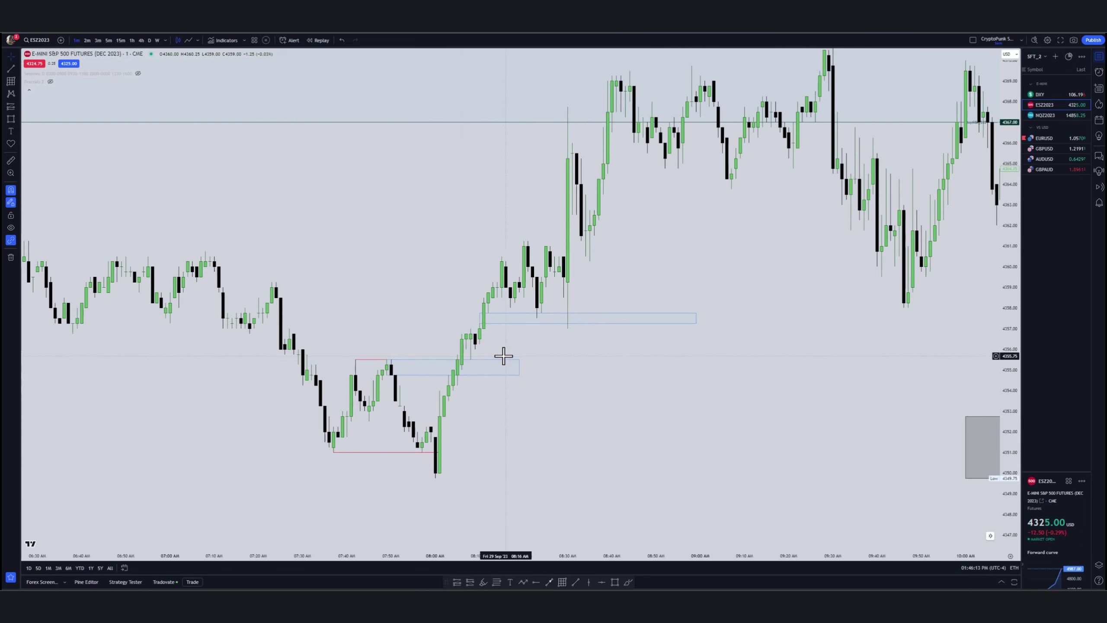
pyautogui.click(484, 319)
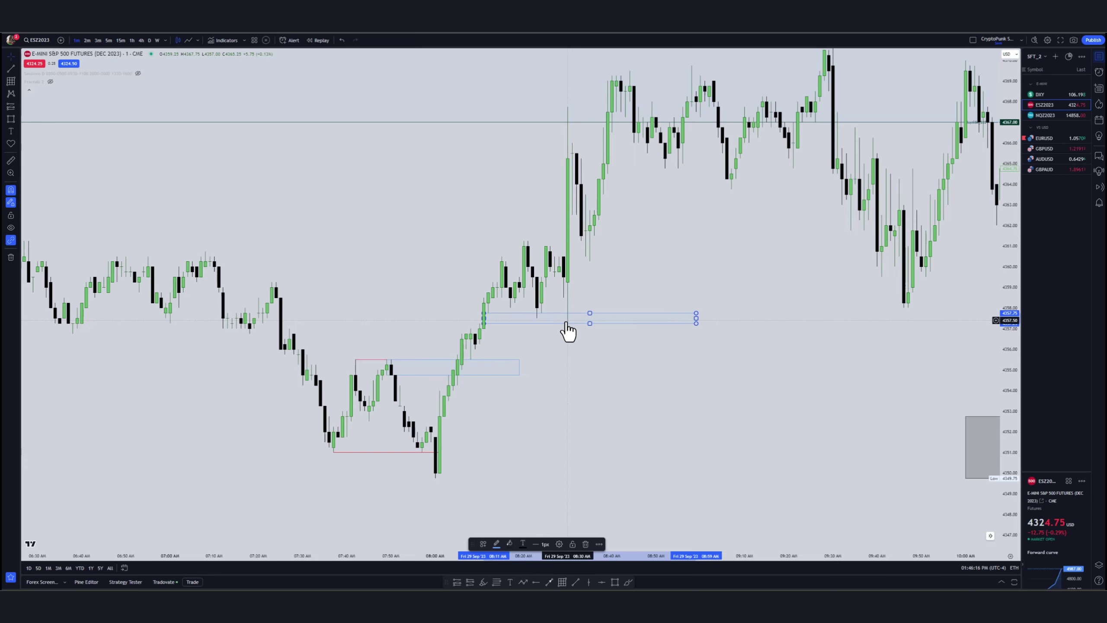
pyautogui.moveTo(568, 329); pyautogui.dragTo(569, 433)
pyautogui.moveTo(624, 485); pyautogui.dragTo(637, 386)
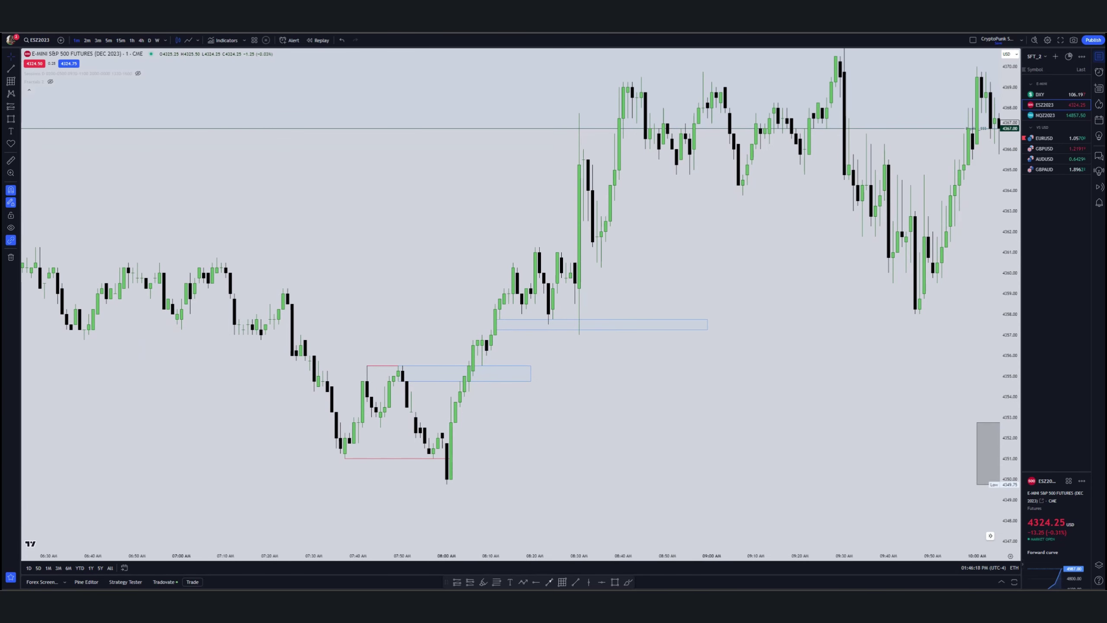
pyautogui.click(585, 321)
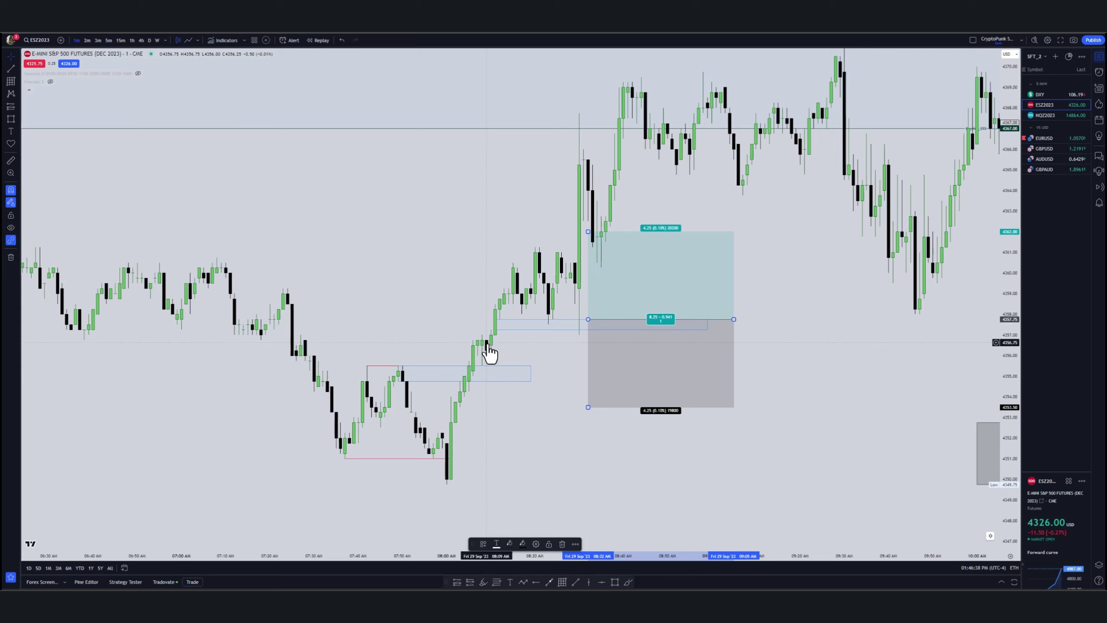
# Try the long position with its stop at 4356.00 and targets of 4367.75 and 4364.00, and delete it
pyautogui.moveTo(589, 407)
pyautogui.mouseDown()
pyautogui.moveTo(589, 355)
pyautogui.moveTo(584, 385)
pyautogui.mouseUp()
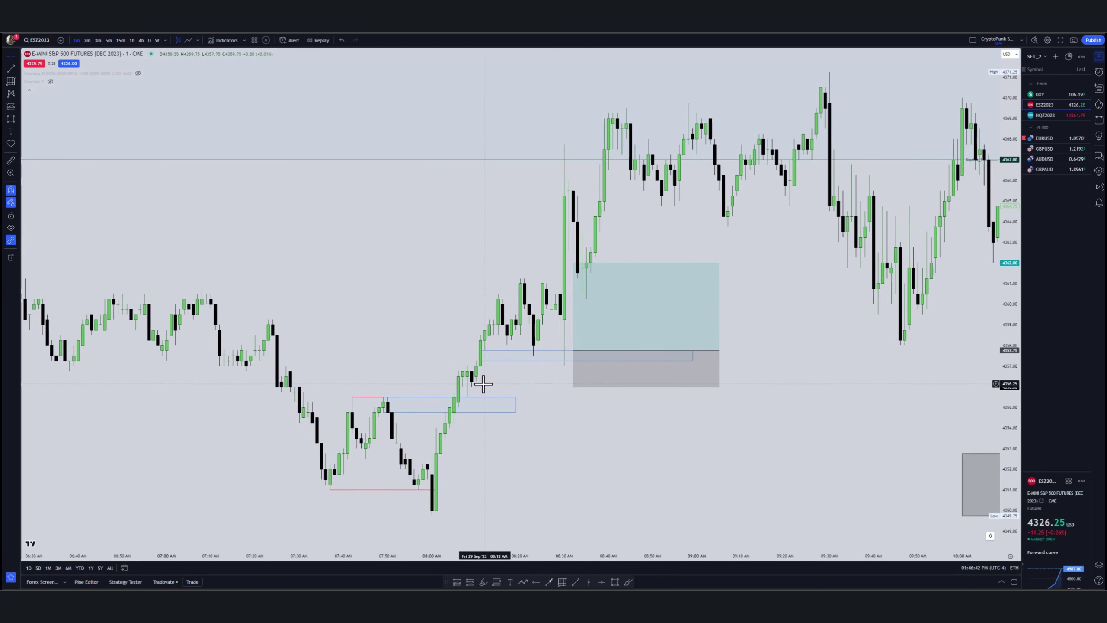
pyautogui.moveTo(576, 489); pyautogui.dragTo(573, 500)
pyautogui.moveTo(566, 278); pyautogui.dragTo(578, 158)
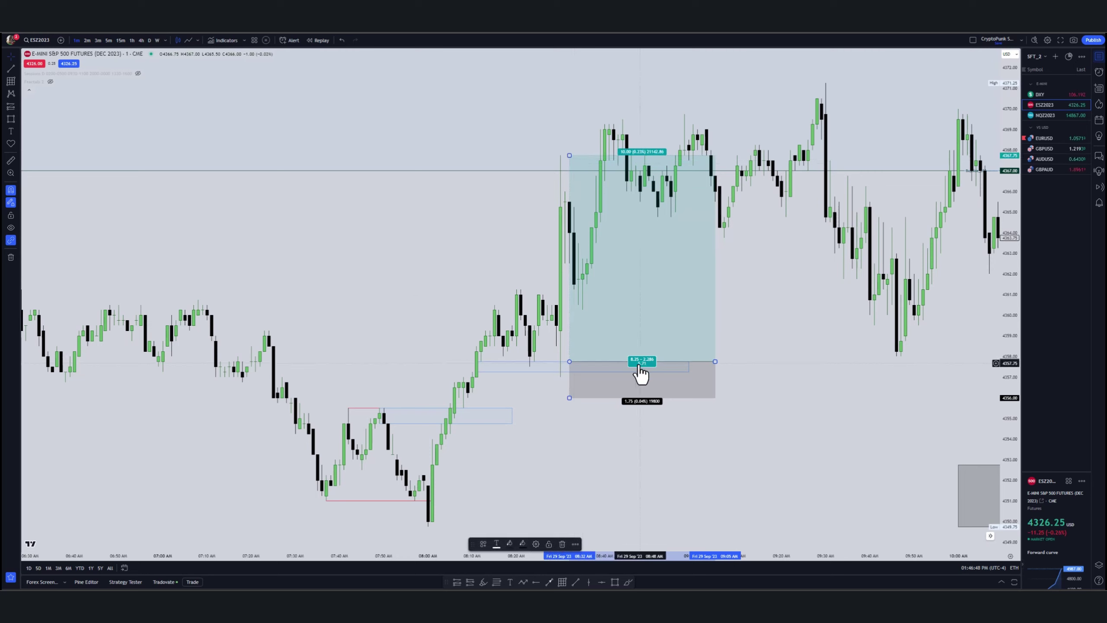
pyautogui.moveTo(569, 156); pyautogui.dragTo(569, 232)
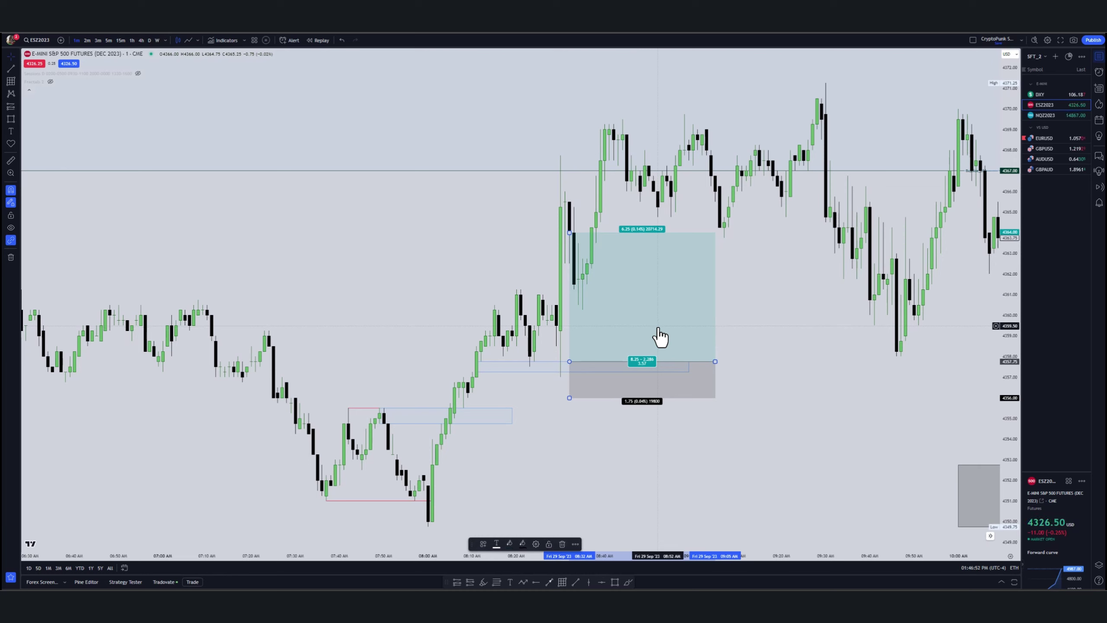
pyautogui.press('Delete')
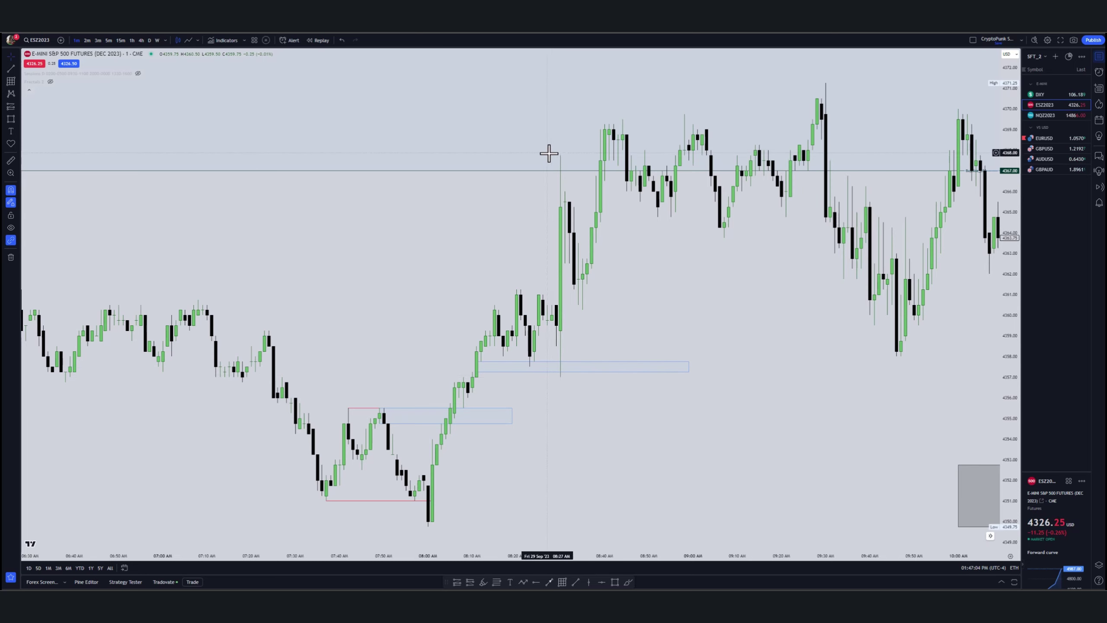
# Examine the 1-minute price action on 29 Sep from the 08:30 AM spike to the swing high around 10:00 AM
pyautogui.scroll(-3, 707, 238)
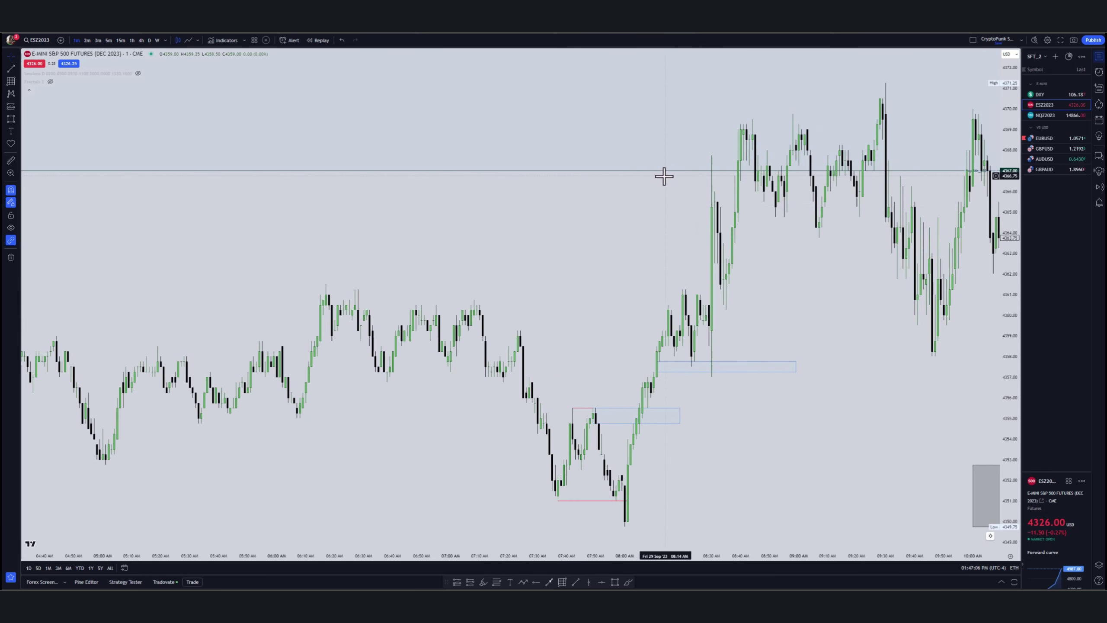
pyautogui.scroll(3, 658, 188)
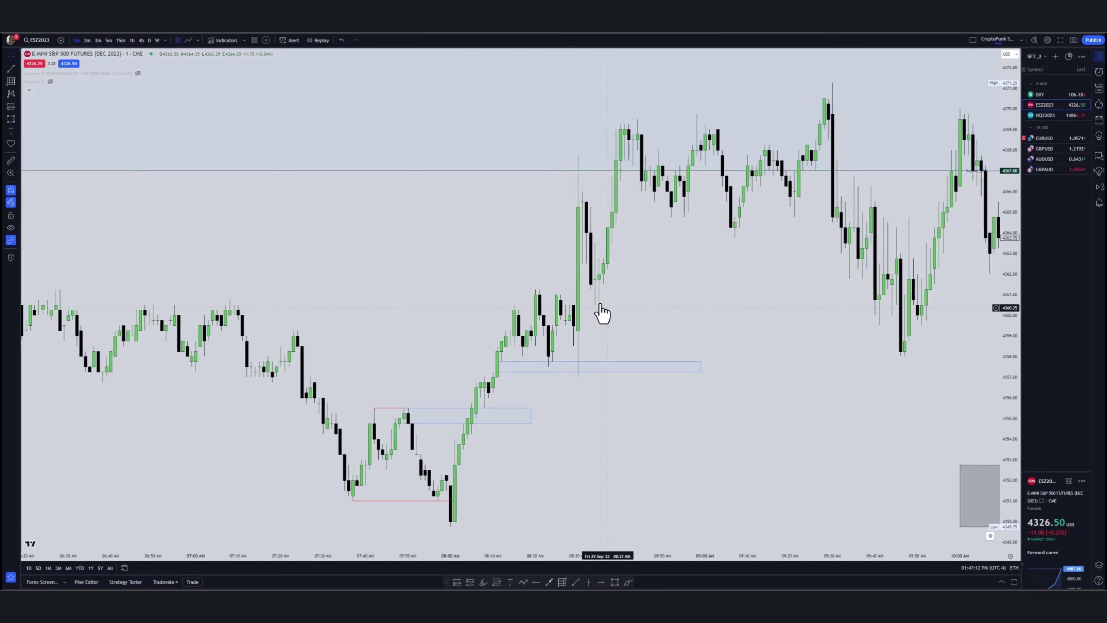
pyautogui.moveTo(676, 278); pyautogui.dragTo(625, 311)
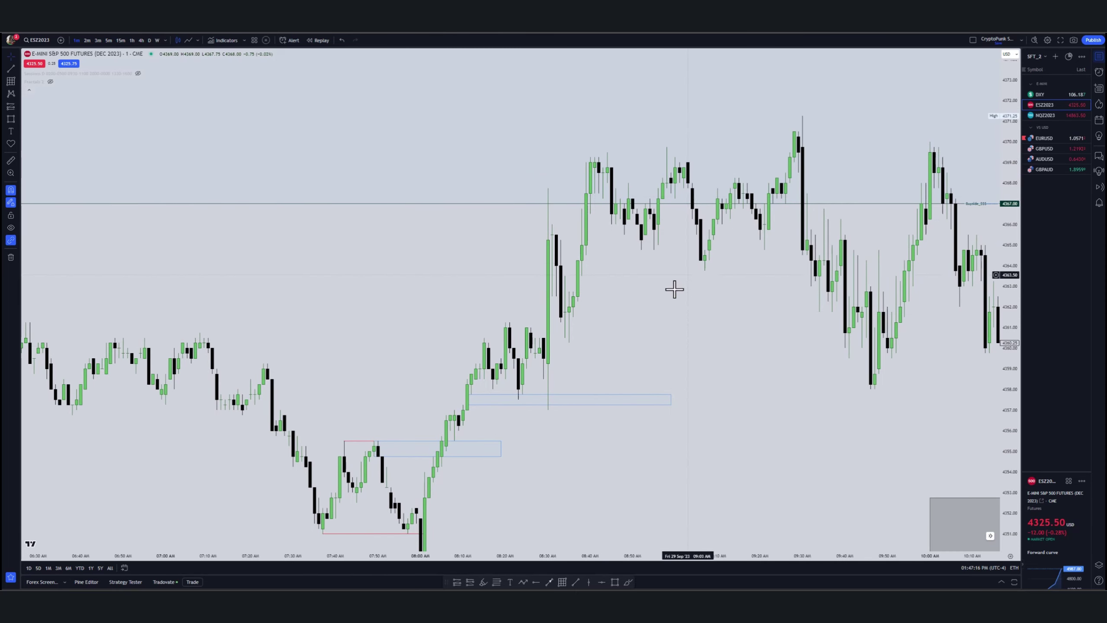
pyautogui.moveTo(616, 150); pyautogui.dragTo(530, 159)
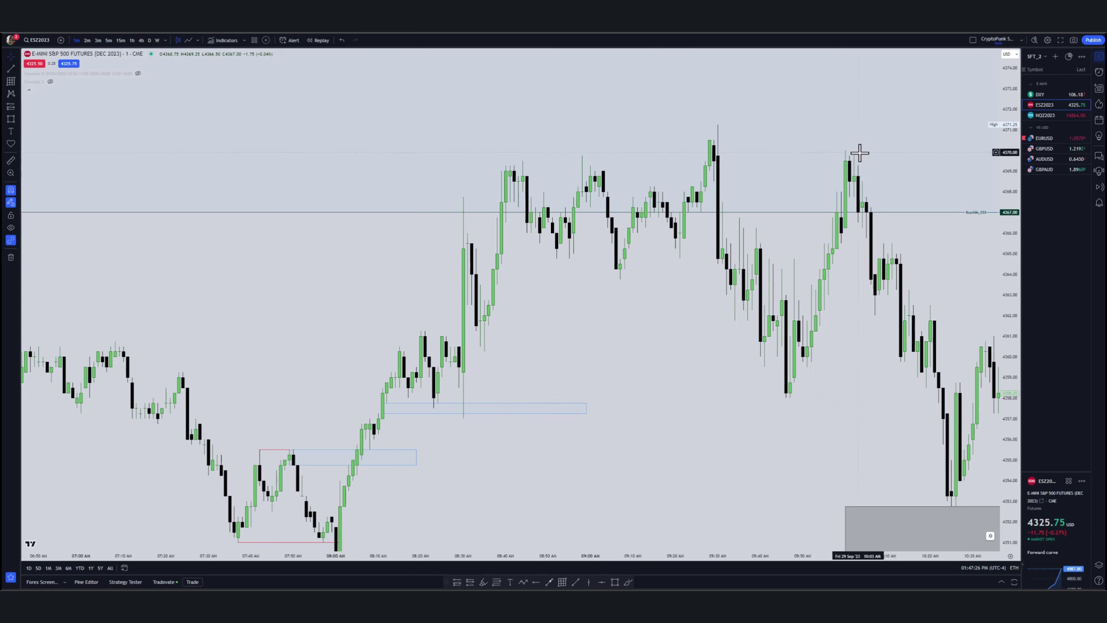
pyautogui.hscroll(10, 722, 225)
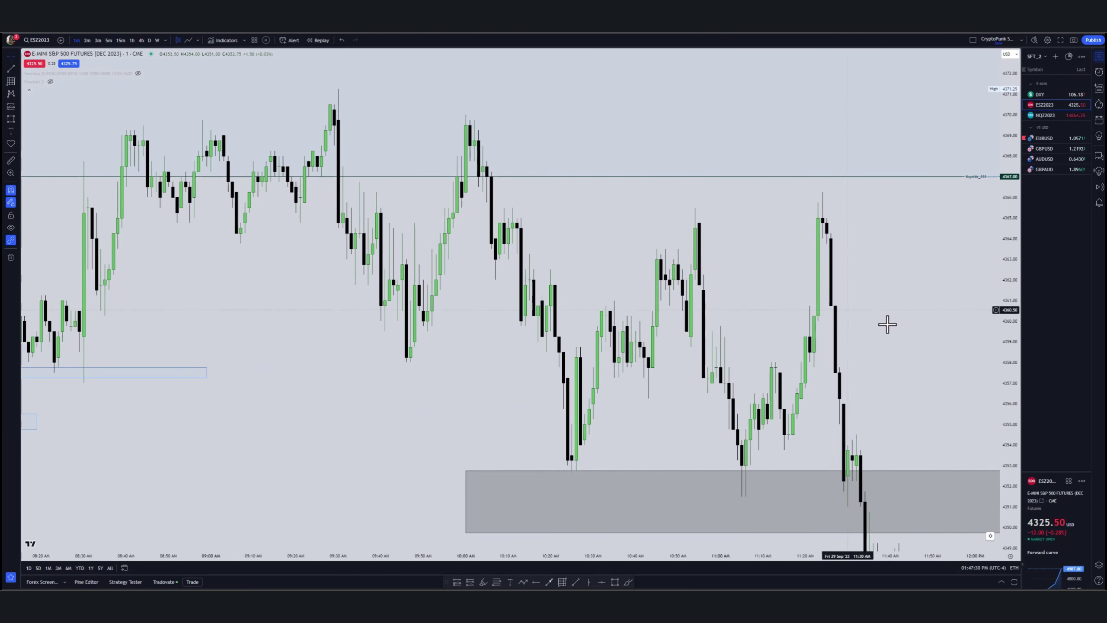
pyautogui.scroll(-3, 855, 338)
pyautogui.scroll(4, 547, 395)
pyautogui.moveTo(423, 398); pyautogui.dragTo(902, 433)
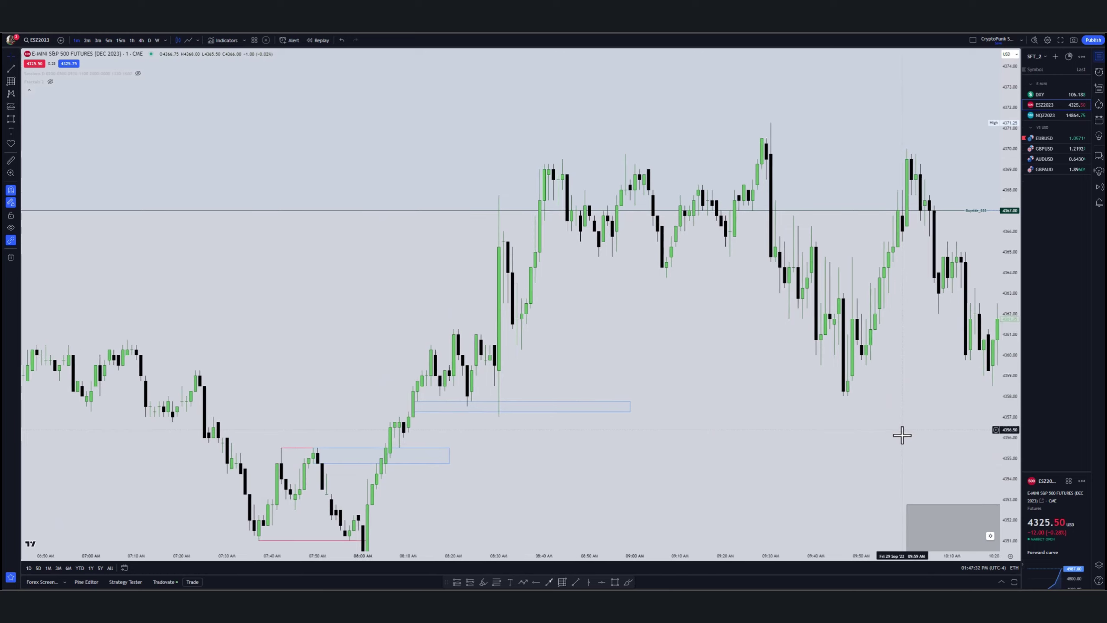
pyautogui.scroll(6, 724, 416)
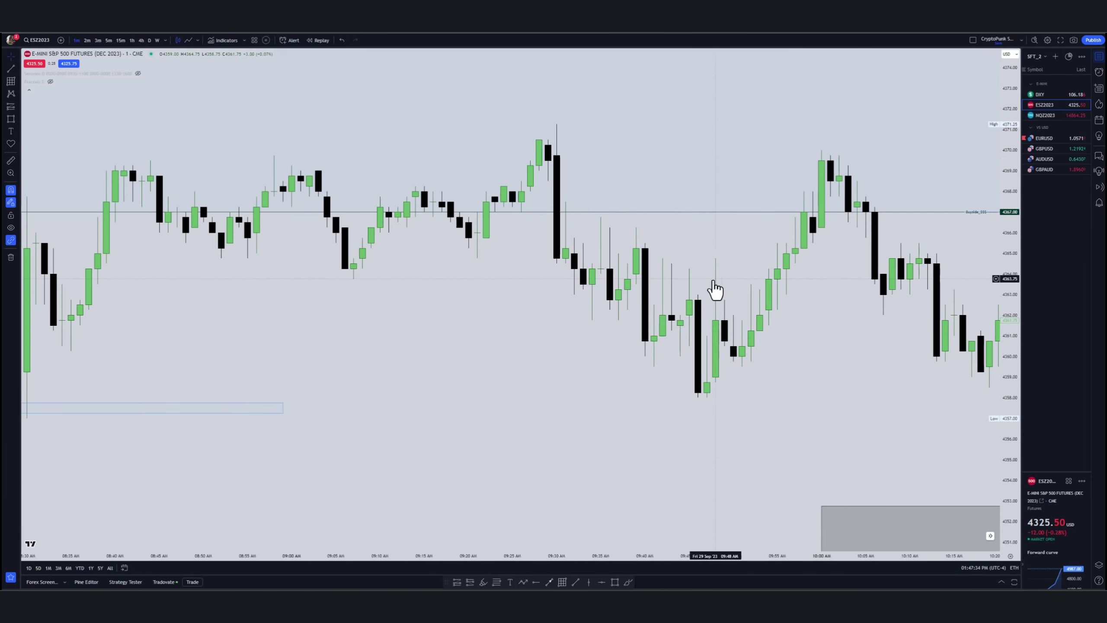
pyautogui.scroll(-2, 515, 291)
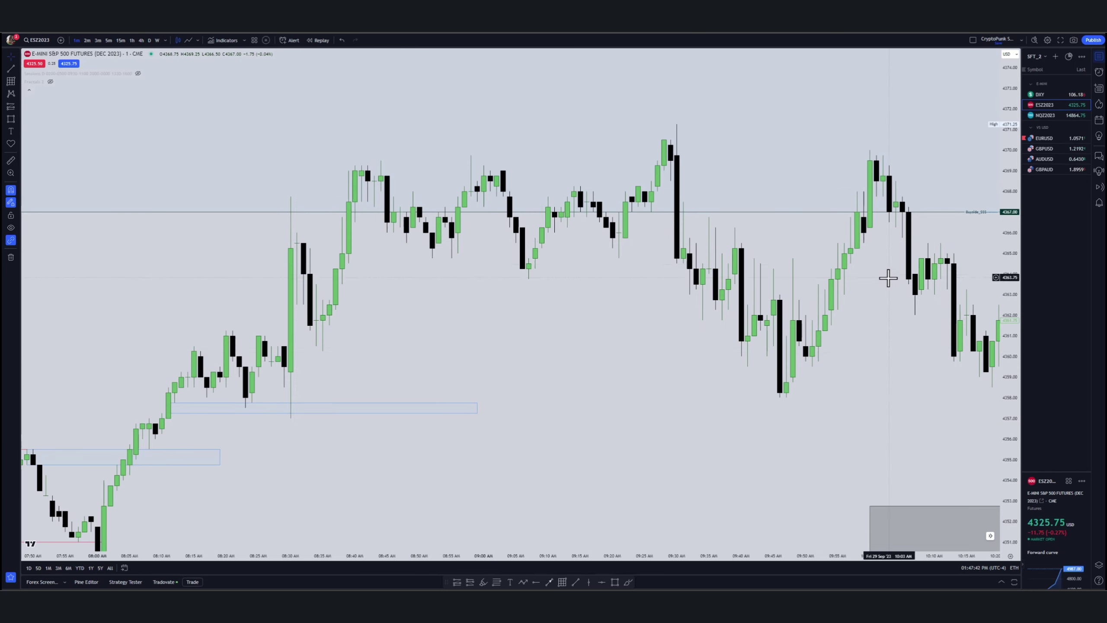
# Examine the sell-off through the grey zone up to about 01:00 PM on 29 Sep and check it against the Forex Factory calendar's news times
pyautogui.moveTo(917, 396); pyautogui.dragTo(2, 200)
pyautogui.moveTo(766, 199); pyautogui.dragTo(894, 285)
pyautogui.scroll(-5, 953, 340)
pyautogui.moveTo(953, 341); pyautogui.dragTo(664, 144)
pyautogui.scroll(3, 734, 460)
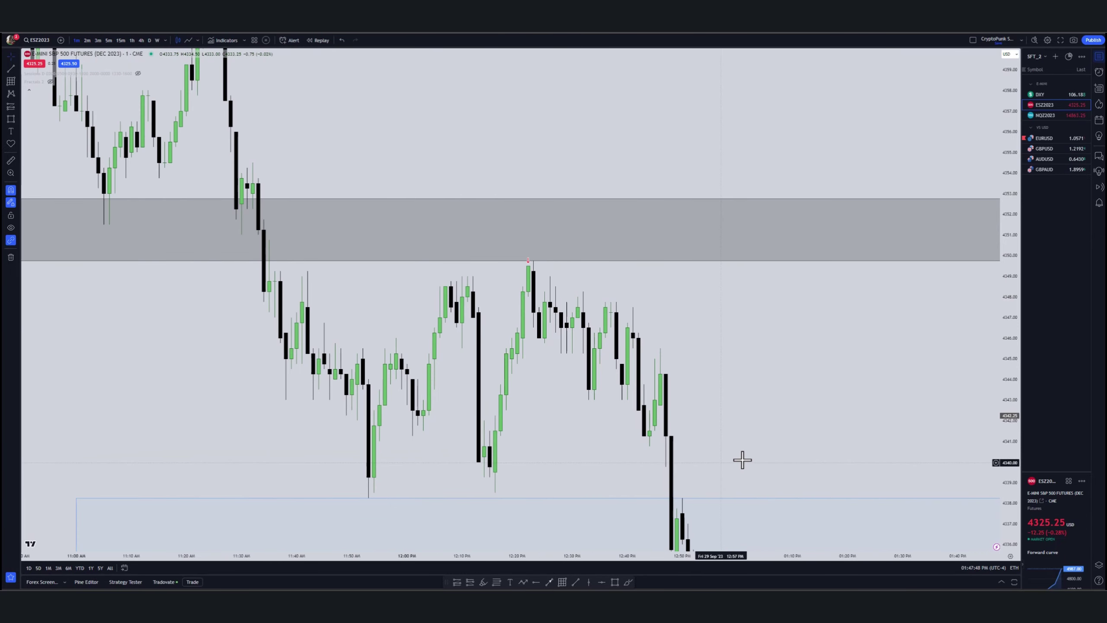
pyautogui.moveTo(735, 460); pyautogui.dragTo(845, 384)
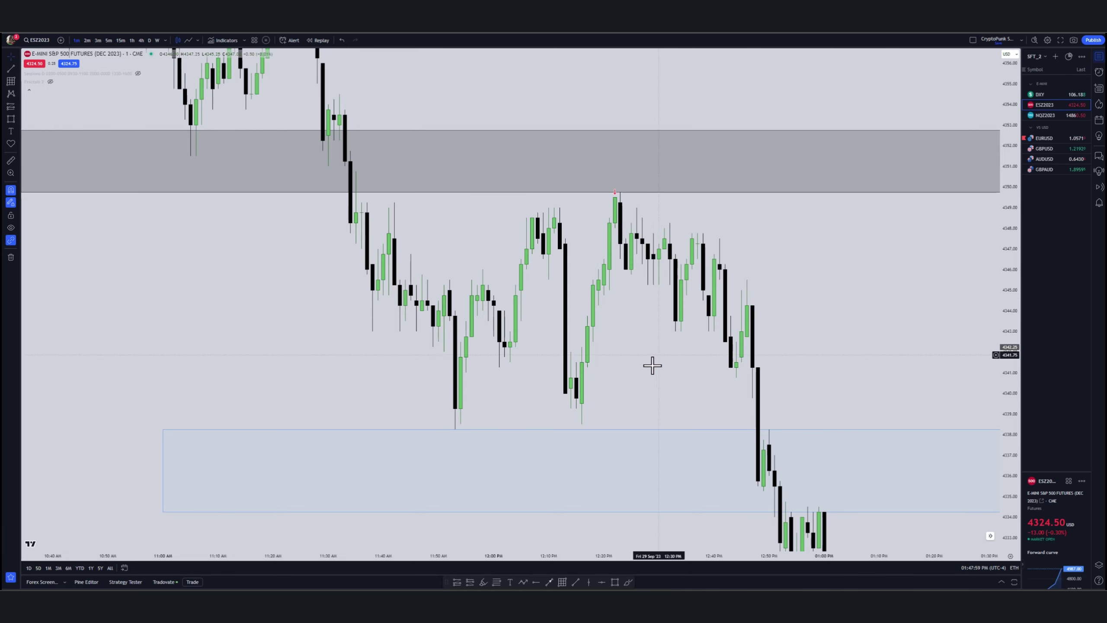
pyautogui.scroll(2, 650, 366)
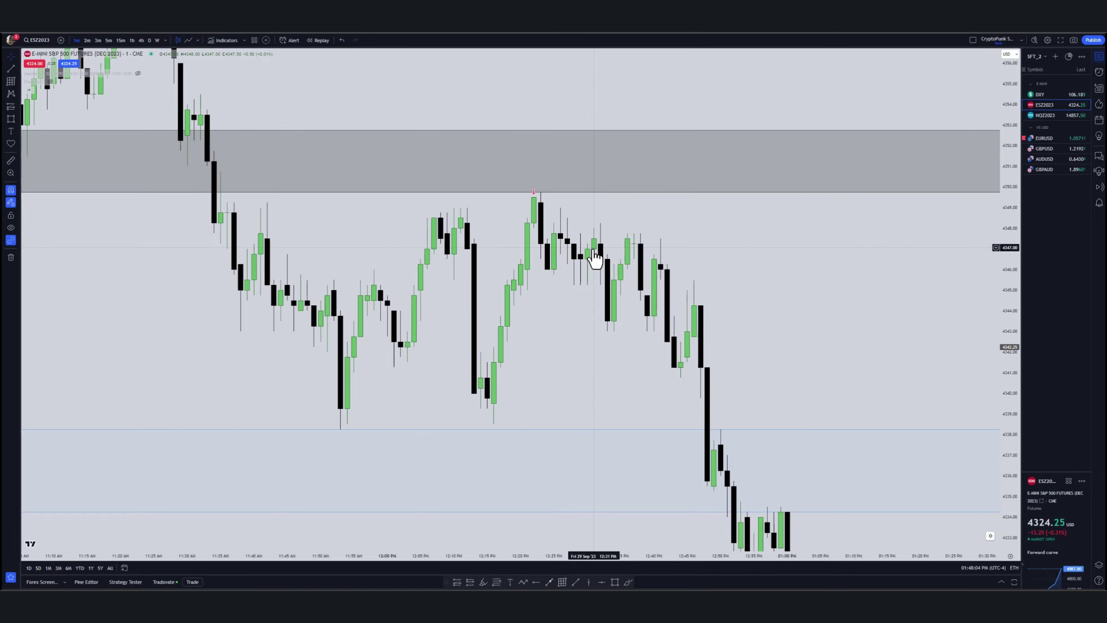
pyautogui.scroll(-1, 279, 249)
pyautogui.moveTo(234, 271); pyautogui.dragTo(456, 510)
pyautogui.scroll(-5, 979, 363)
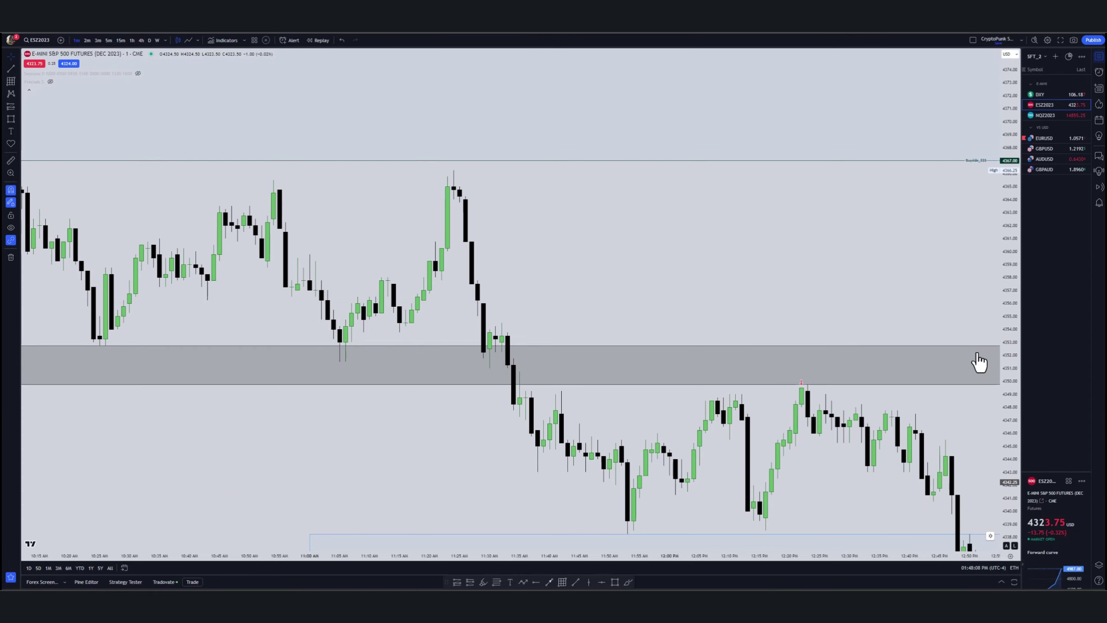
pyautogui.scroll(5, 340, 194)
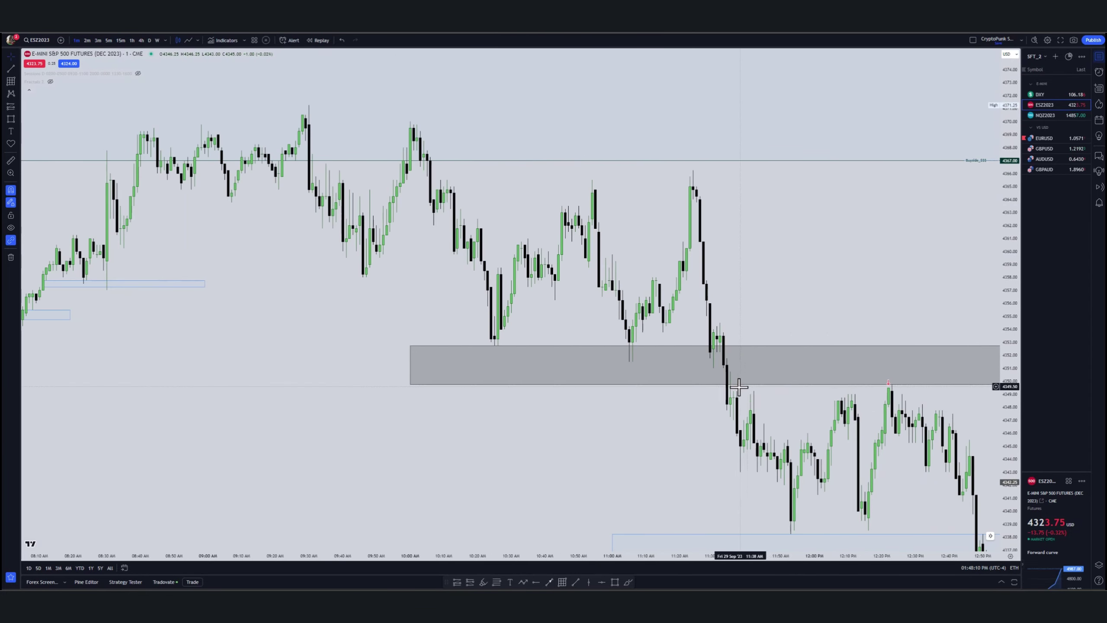
# Hide the watchlist to widen the chart and bring the 29 Sep highs and the grey zone into view
pyautogui.click(1100, 56)
pyautogui.scroll(-3, 885, 253)
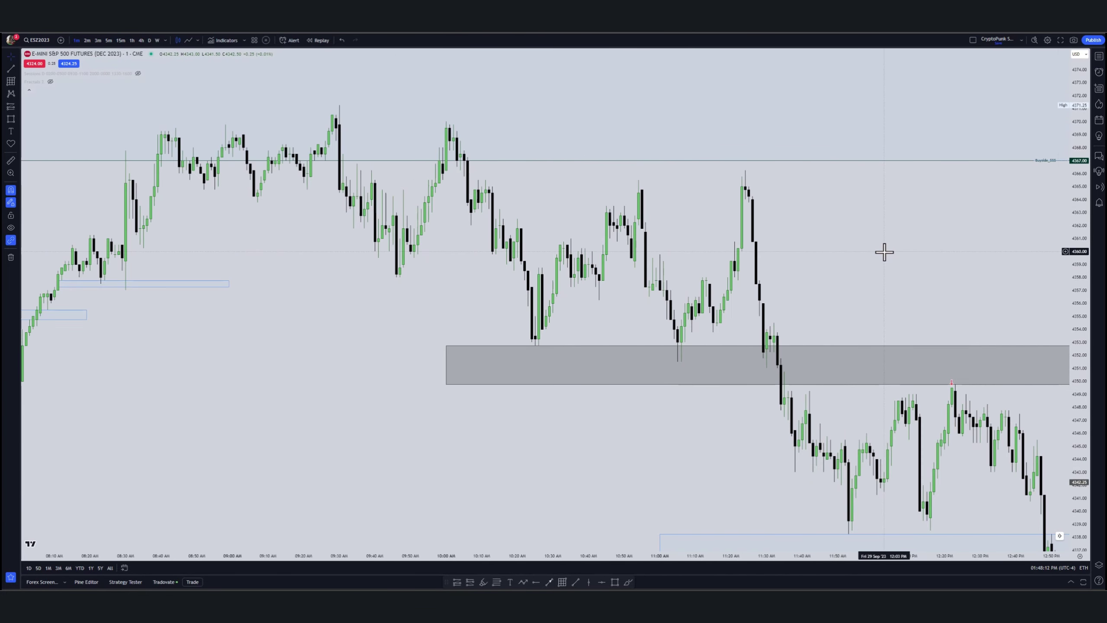
pyautogui.moveTo(905, 252); pyautogui.dragTo(819, 310)
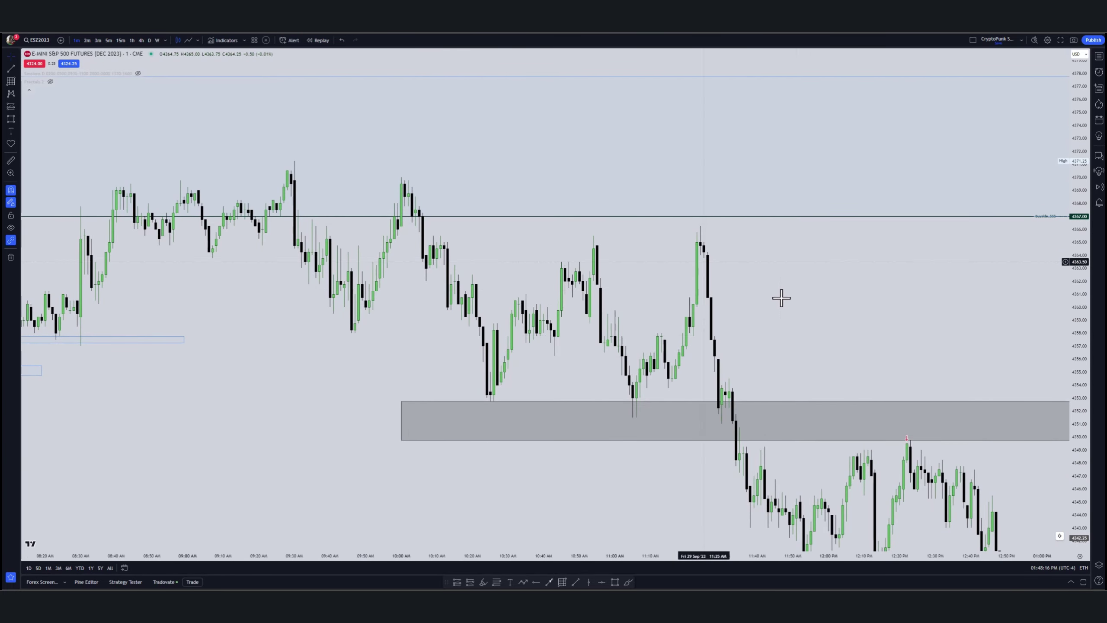
pyautogui.scroll(-3, 807, 323)
# Set the chart to 15 minutes and examine the 29 Sep drop through the grey zone toward the lower H_FVG rectangle
pyautogui.click(121, 41)
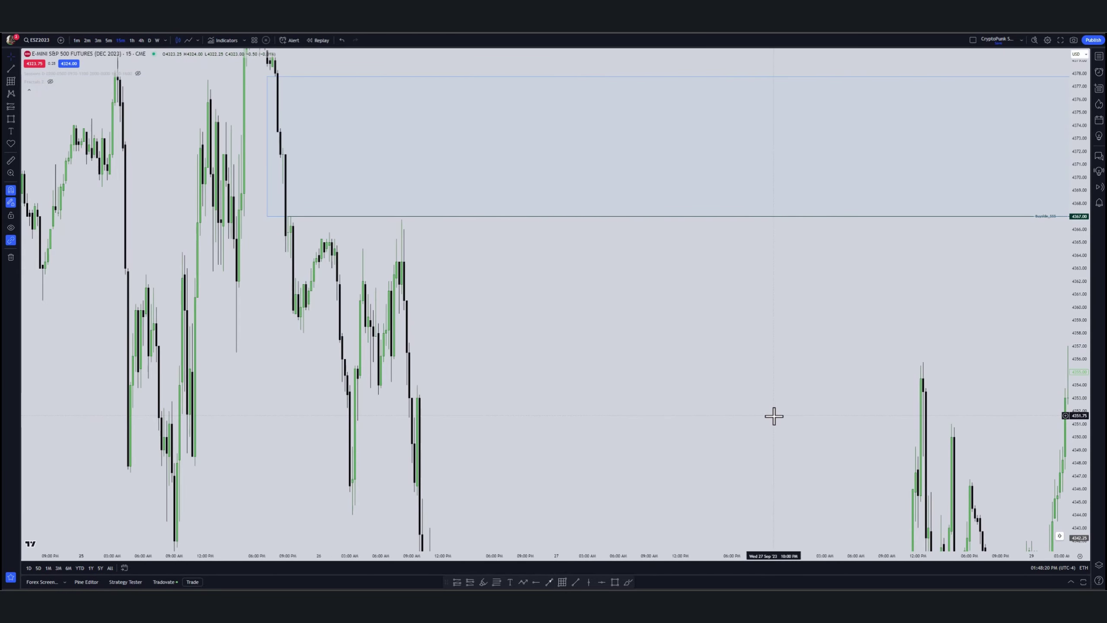
pyautogui.scroll(-5, 705, 415)
pyautogui.moveTo(806, 375); pyautogui.dragTo(493, 219)
pyautogui.scroll(5, 854, 383)
pyautogui.scroll(5, 773, 399)
pyautogui.moveTo(818, 381); pyautogui.dragTo(611, 299)
pyautogui.moveTo(1074, 438); pyautogui.dragTo(1068, 388)
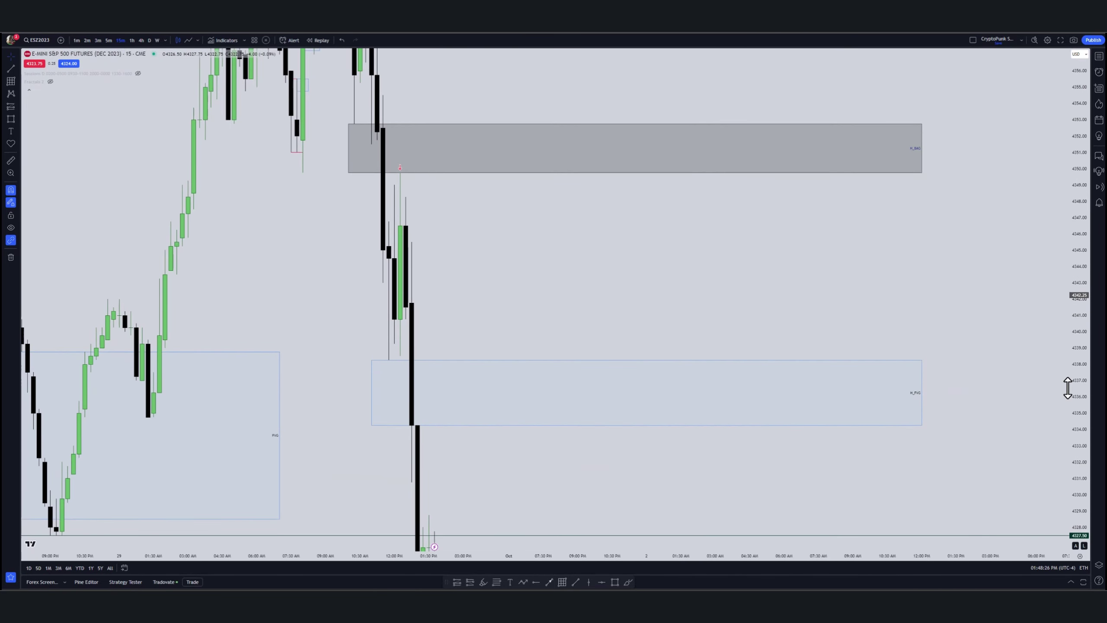
pyautogui.moveTo(728, 310); pyautogui.dragTo(885, 384)
pyautogui.scroll(3, 711, 371)
pyautogui.moveTo(710, 370); pyautogui.dragTo(919, 429)
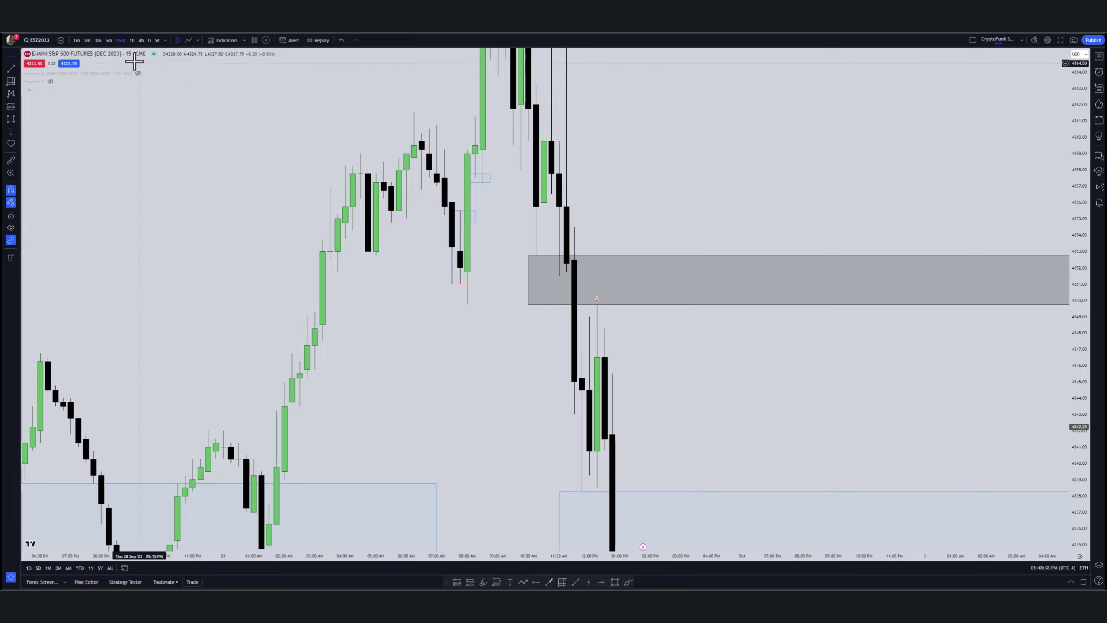
# Return to the 1-hour chart and mark the gap between 4353.00 and 4349.00 with a rectangle from 29 Sep 02:00 AM to 1 Oct 09:00 PM
pyautogui.click(132, 41)
pyautogui.scroll(4, 605, 364)
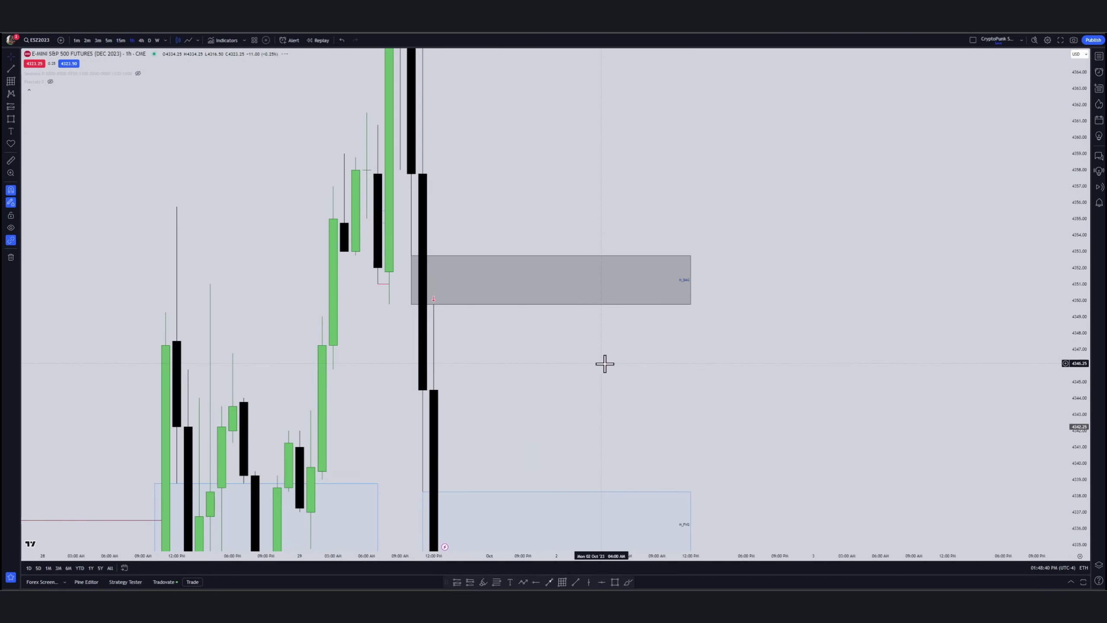
pyautogui.moveTo(220, 377); pyautogui.dragTo(663, 419)
pyautogui.scroll(1, 664, 418)
pyautogui.scroll(3, 664, 419)
pyautogui.moveTo(654, 326); pyautogui.dragTo(916, 374)
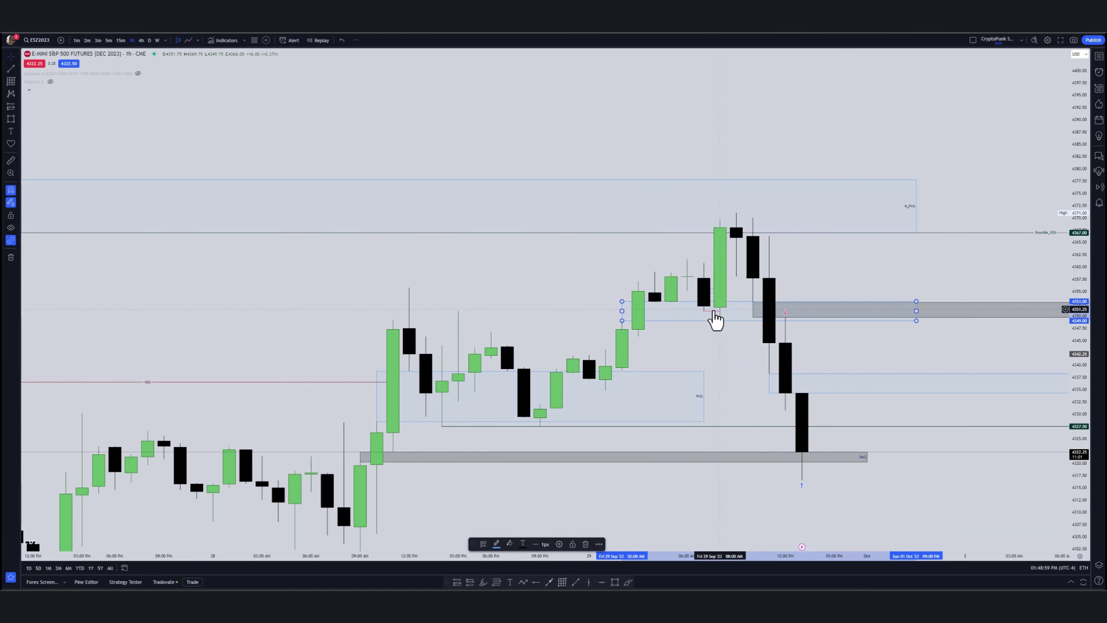
# Shorten the upper H_FVG rectangle so that it ends just past the latest hourly candle
pyautogui.scroll(-3, 759, 238)
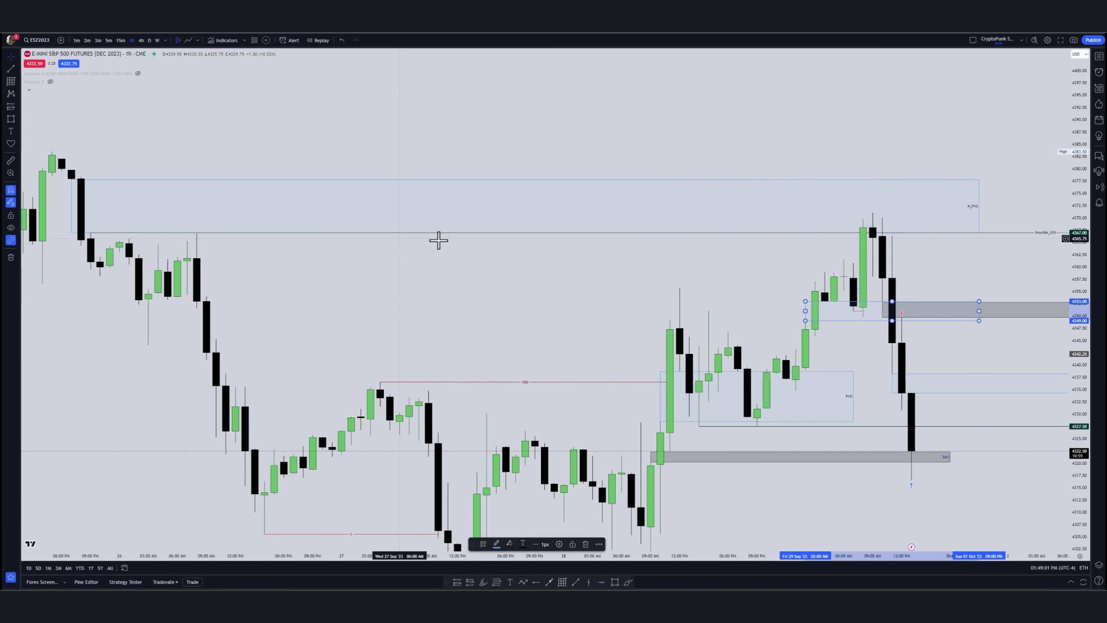
pyautogui.moveTo(980, 205); pyautogui.dragTo(925, 203)
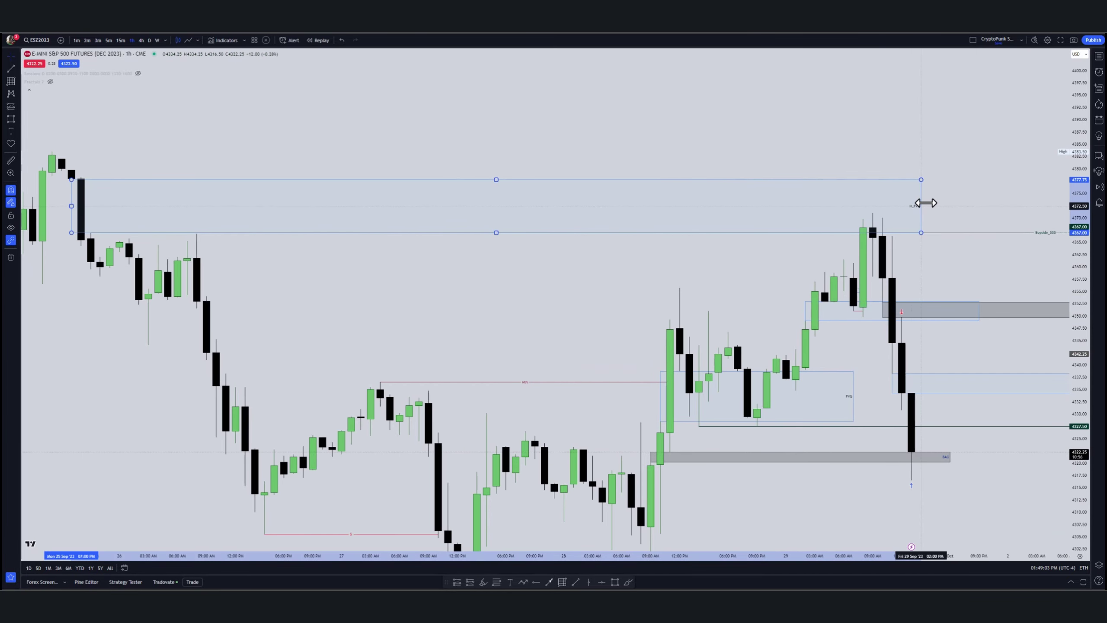
pyautogui.click(927, 203)
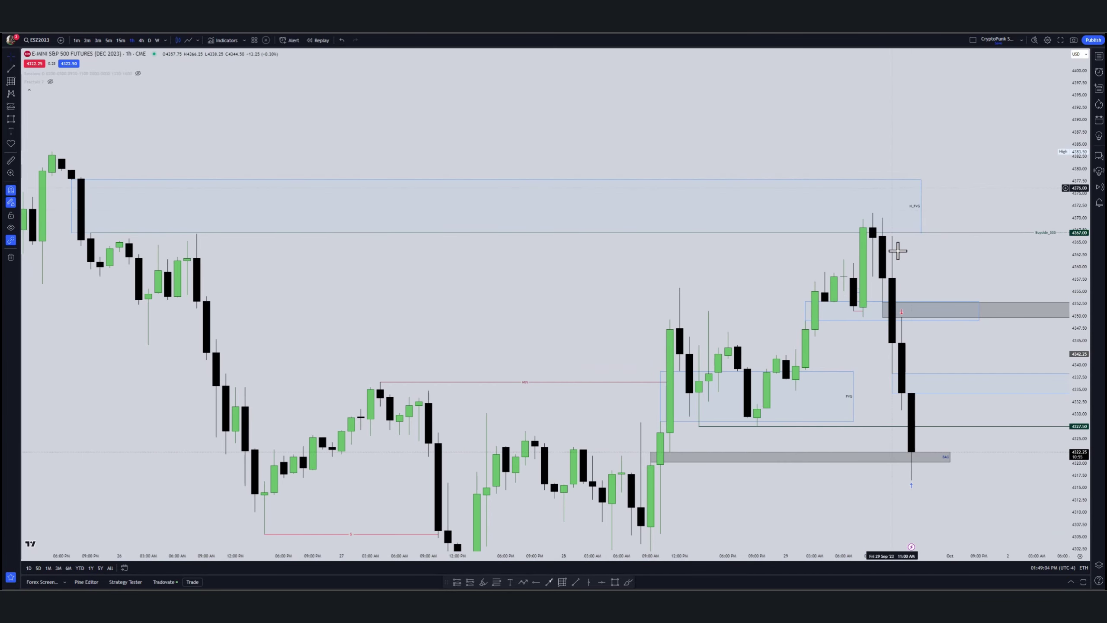
# Set the chart to a 15-minute interval with the 29 Sep rally and drop in view
pyautogui.scroll(3, 712, 366)
pyautogui.scroll(1, 744, 361)
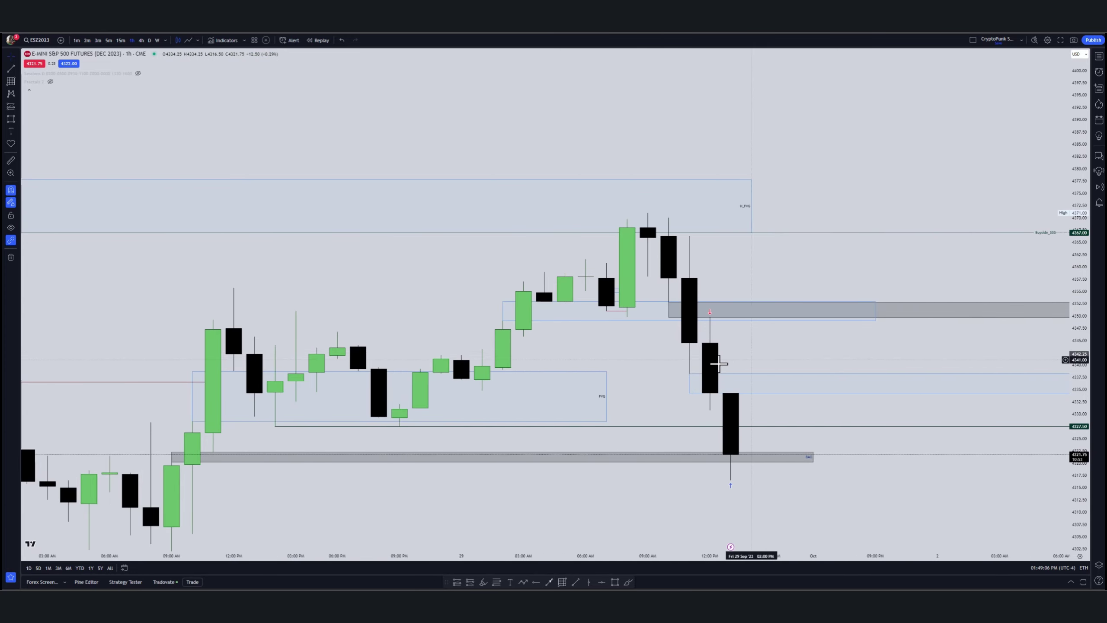
pyautogui.moveTo(606, 397); pyautogui.dragTo(627, 396)
pyautogui.write('15')
pyautogui.press('Return')
pyautogui.moveTo(835, 398); pyautogui.dragTo(650, 277)
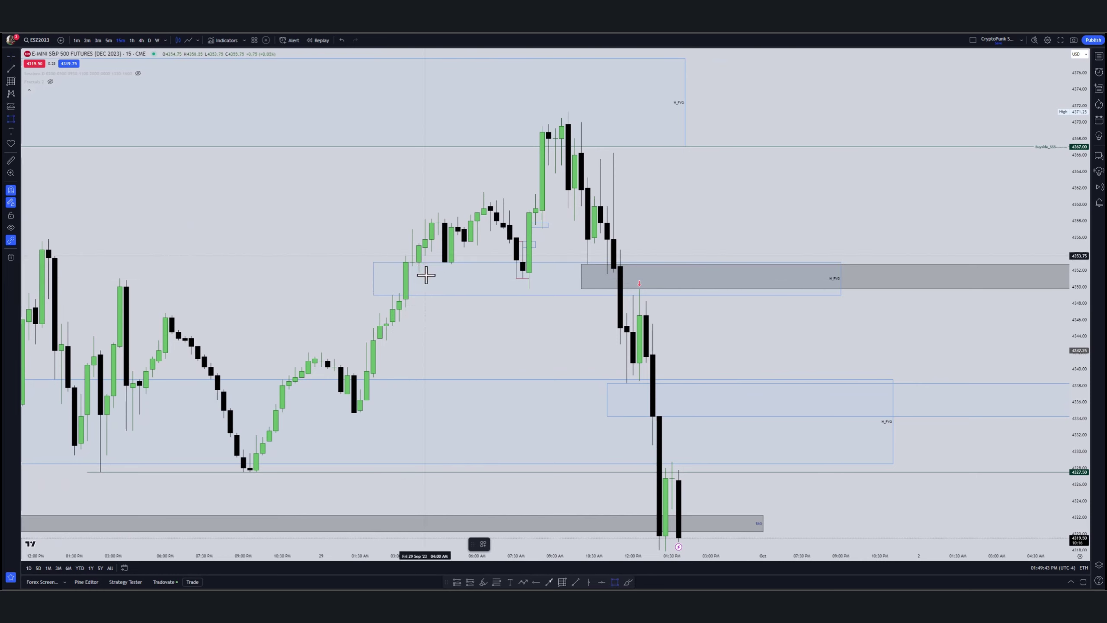
# Delete the extended grey zone near 4352 and the unlabelled blue rectangle between 4338.25 and 4334.25
pyautogui.click(876, 289)
pyautogui.press('Delete')
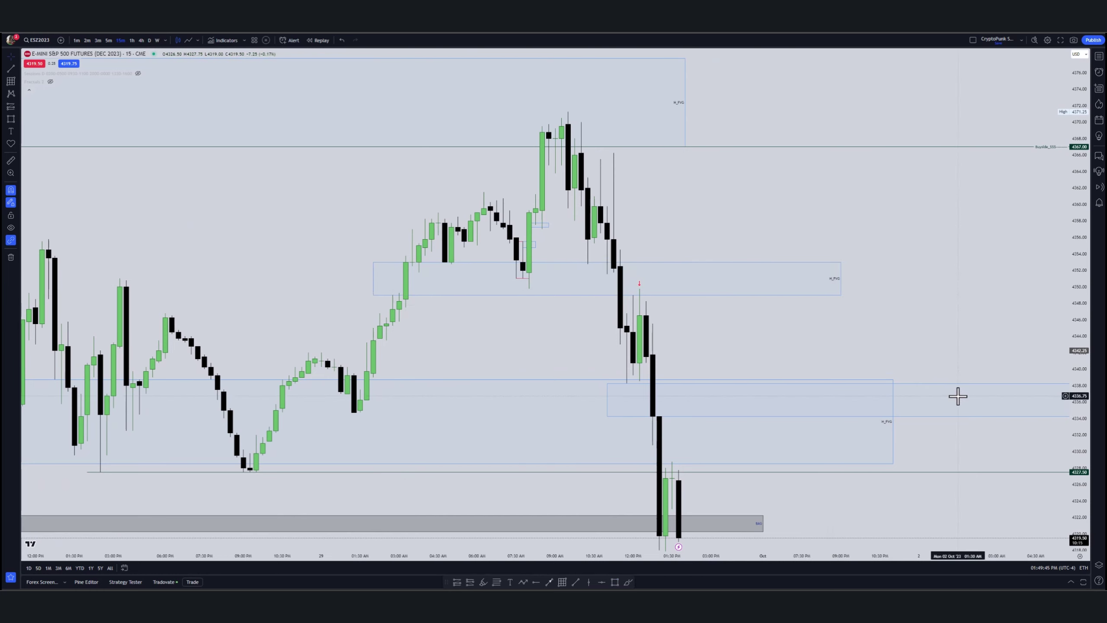
pyautogui.click(966, 417)
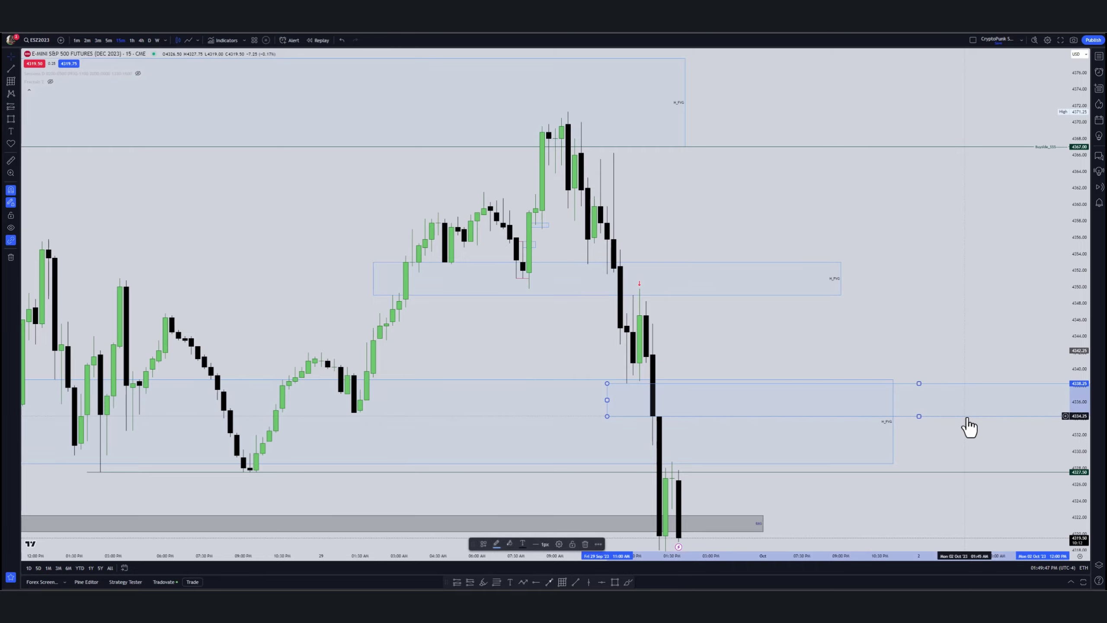
pyautogui.press('Delete')
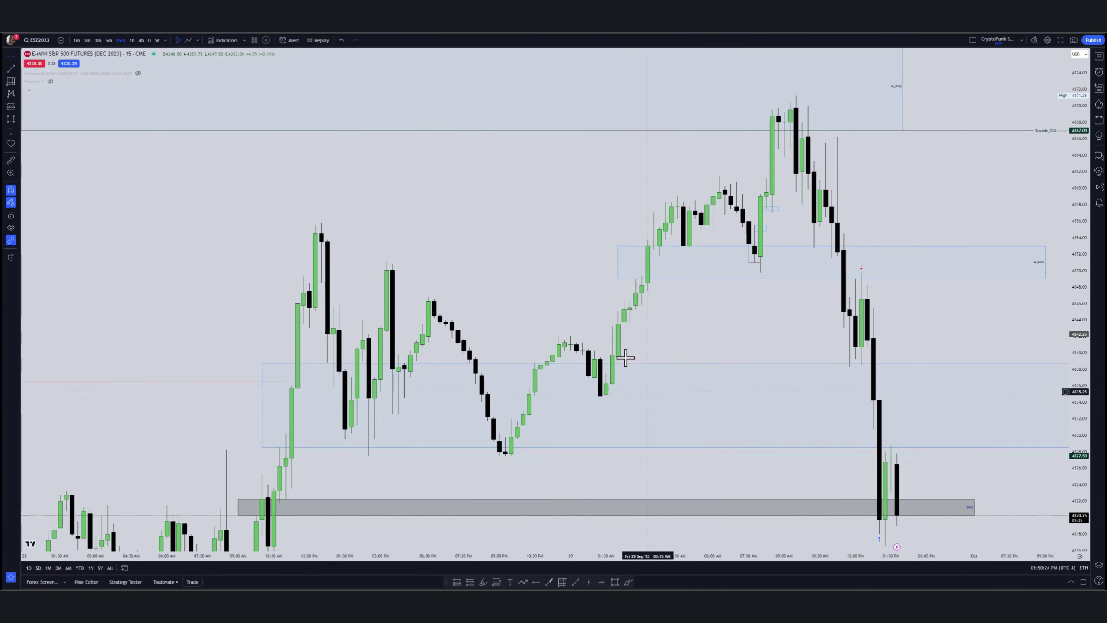
# Draw a rectangle over the 15-minute gap between 4351.75 and 4349.25 and extend it past the drop to 29 Sep 03:00 PM
pyautogui.moveTo(623, 359); pyautogui.dragTo(684, 383)
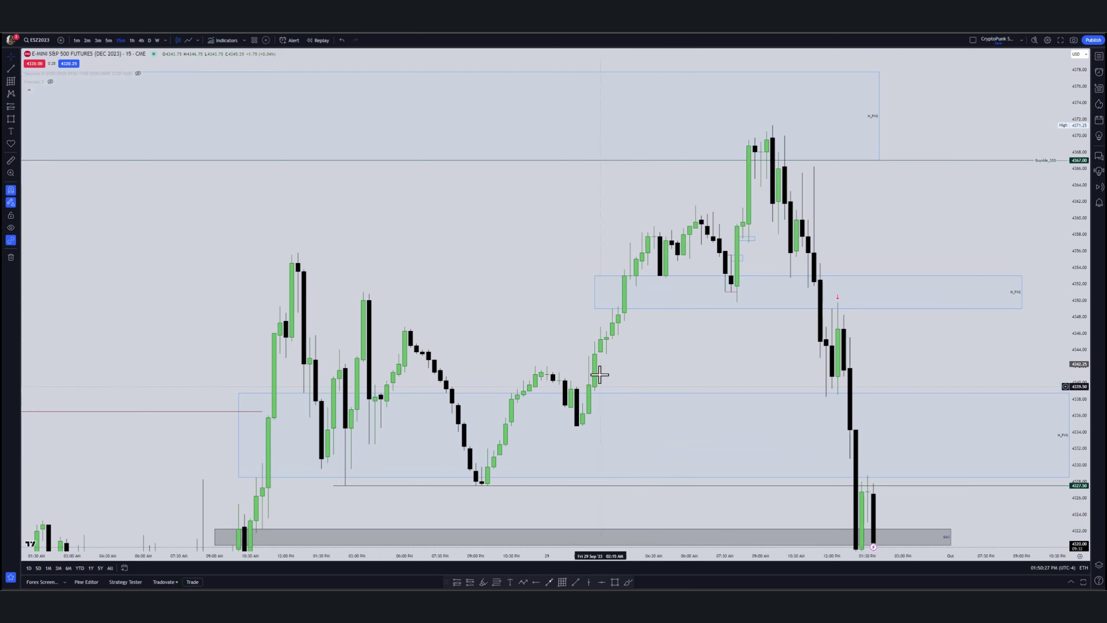
pyautogui.click(615, 582)
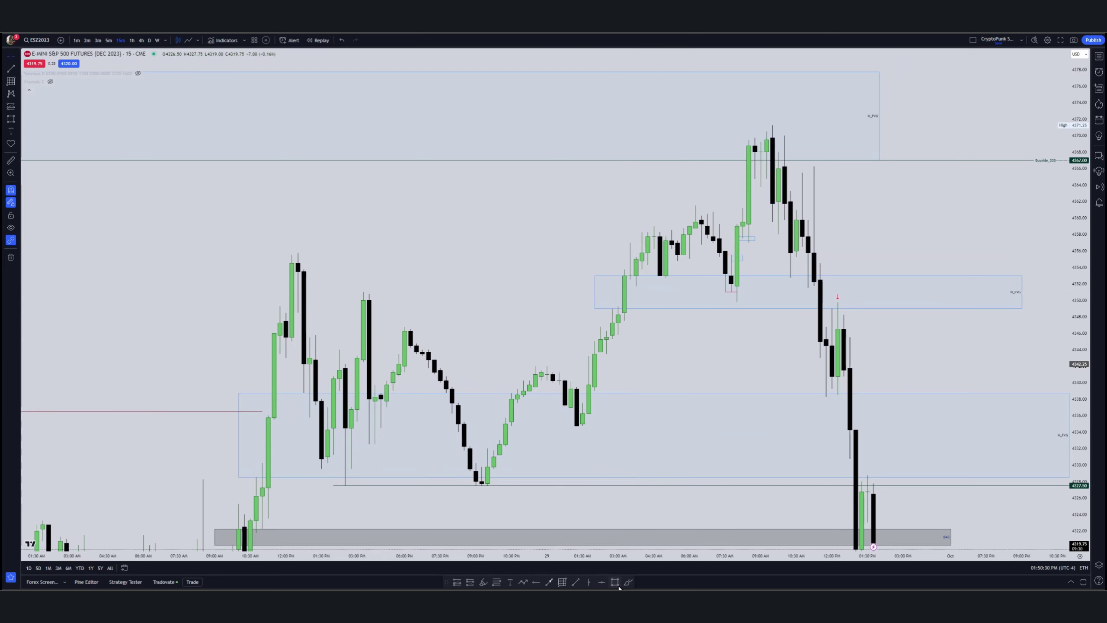
pyautogui.moveTo(618, 306); pyautogui.dragTo(636, 286)
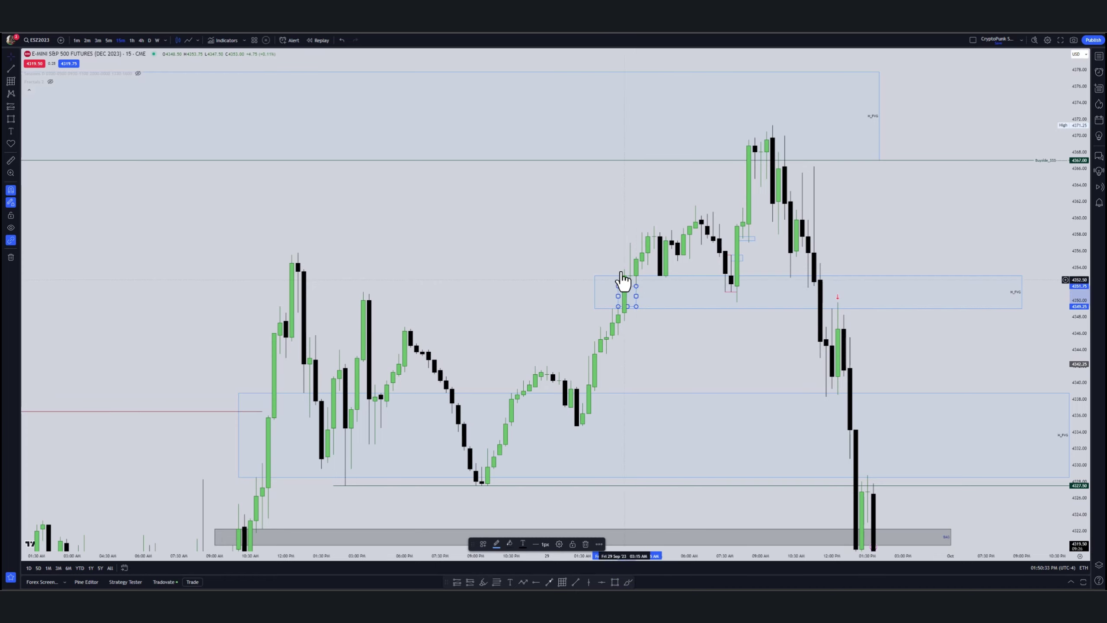
pyautogui.moveTo(638, 295); pyautogui.dragTo(731, 302)
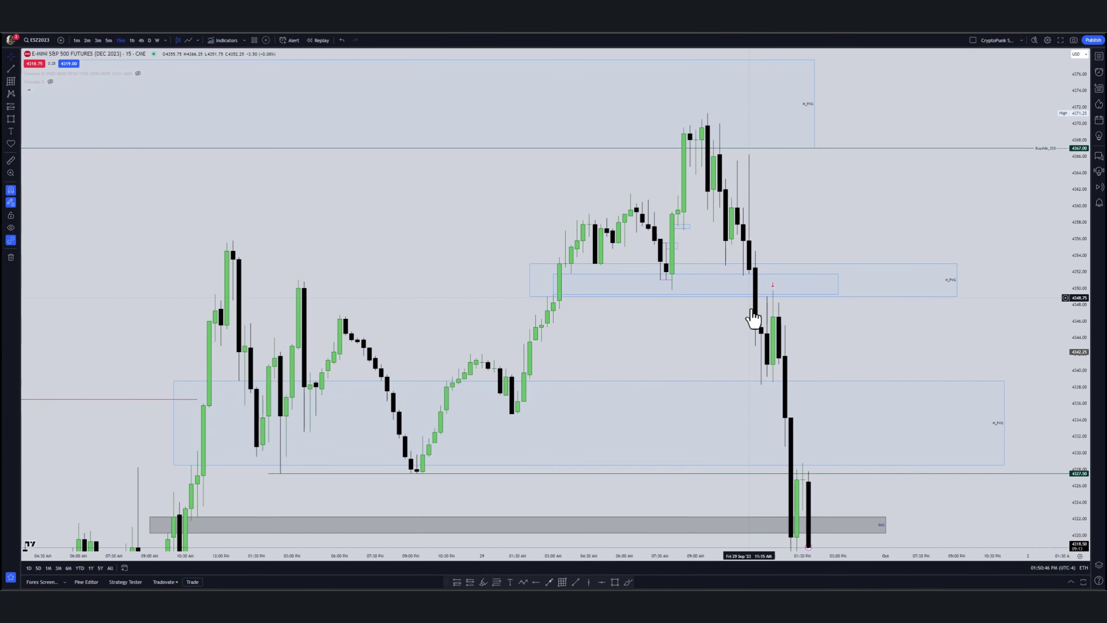
pyautogui.moveTo(822, 352); pyautogui.dragTo(921, 367)
pyautogui.scroll(2, 886, 333)
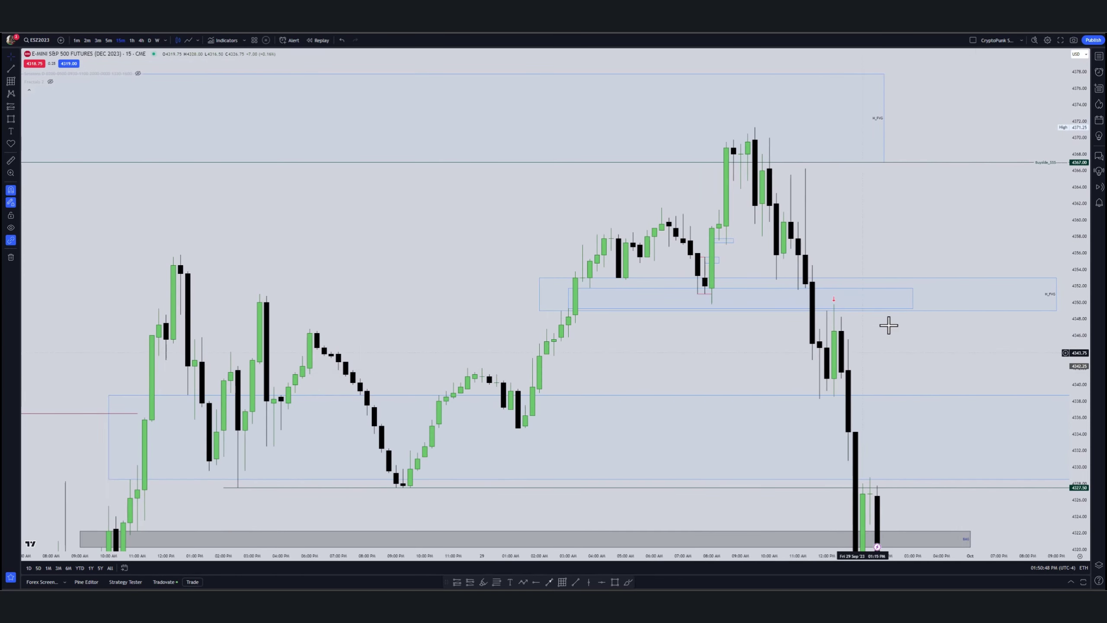
# Apply the saved 15-minute FVG template to the new gap rectangle
pyautogui.doubleClick(914, 308)
pyautogui.click(512, 373)
pyautogui.click(520, 470)
# Trim the H_FVG rectangle around the 15-minute gap to run from 29 Sep 02:30 AM to 1 Oct 08:00 PM
pyautogui.moveTo(526, 320); pyautogui.dragTo(502, 307)
pyautogui.moveTo(981, 366); pyautogui.dragTo(864, 381)
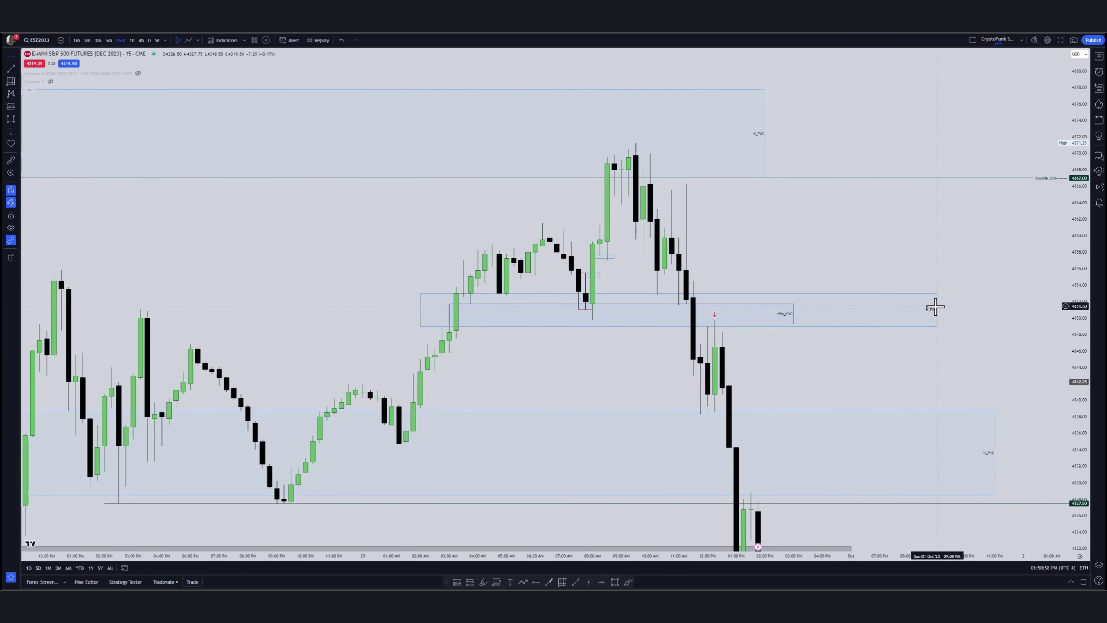
pyautogui.moveTo(938, 309); pyautogui.dragTo(909, 327)
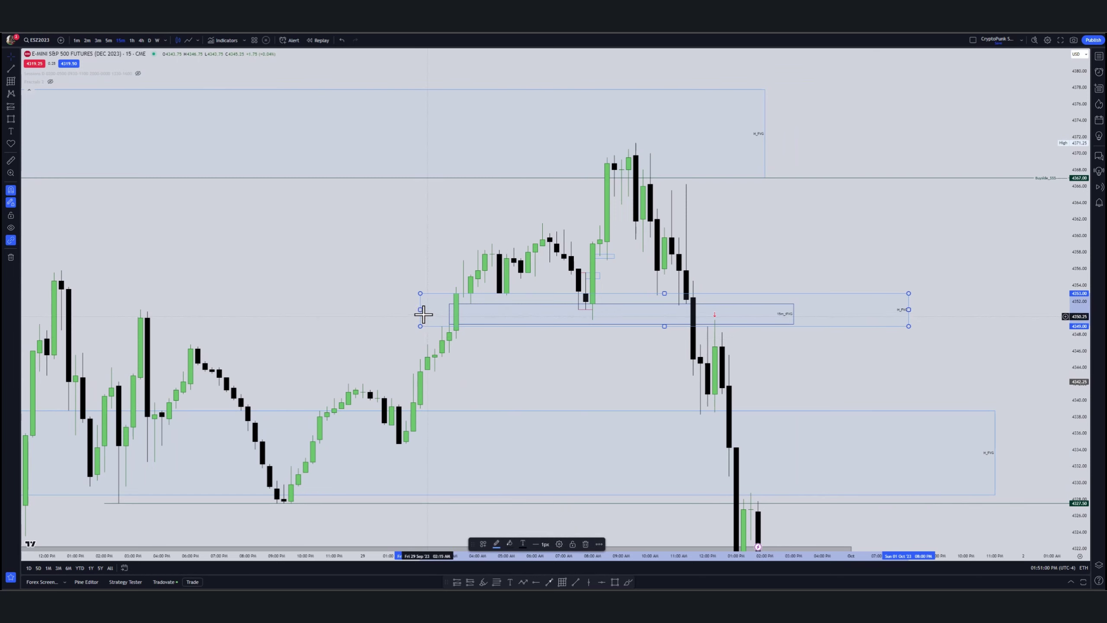
pyautogui.moveTo(419, 310); pyautogui.dragTo(444, 316)
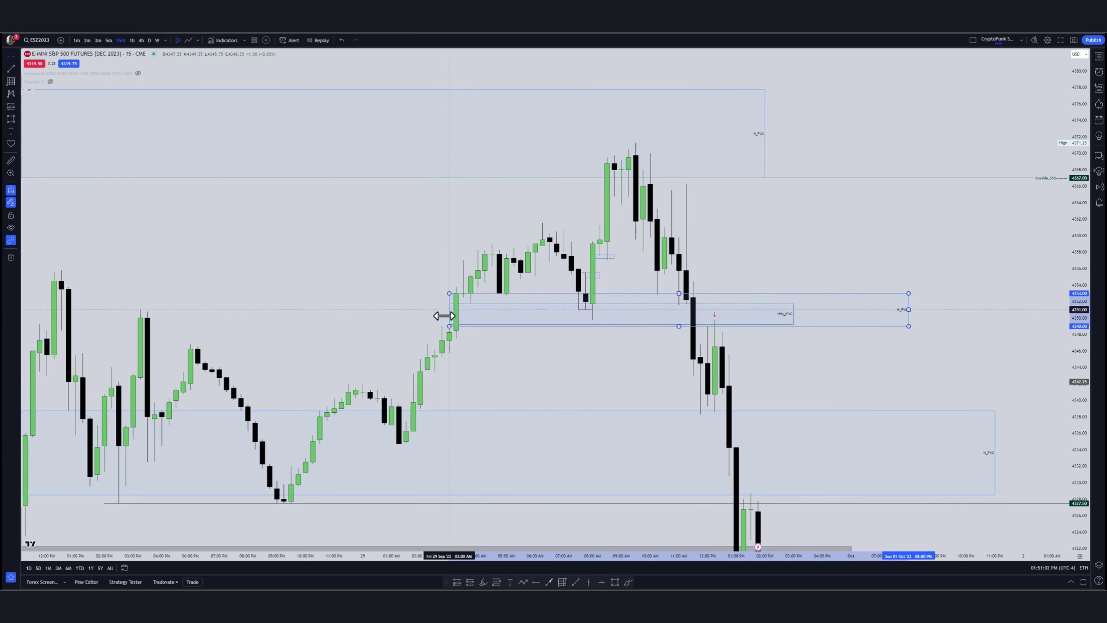
pyautogui.click(610, 378)
pyautogui.click(691, 312)
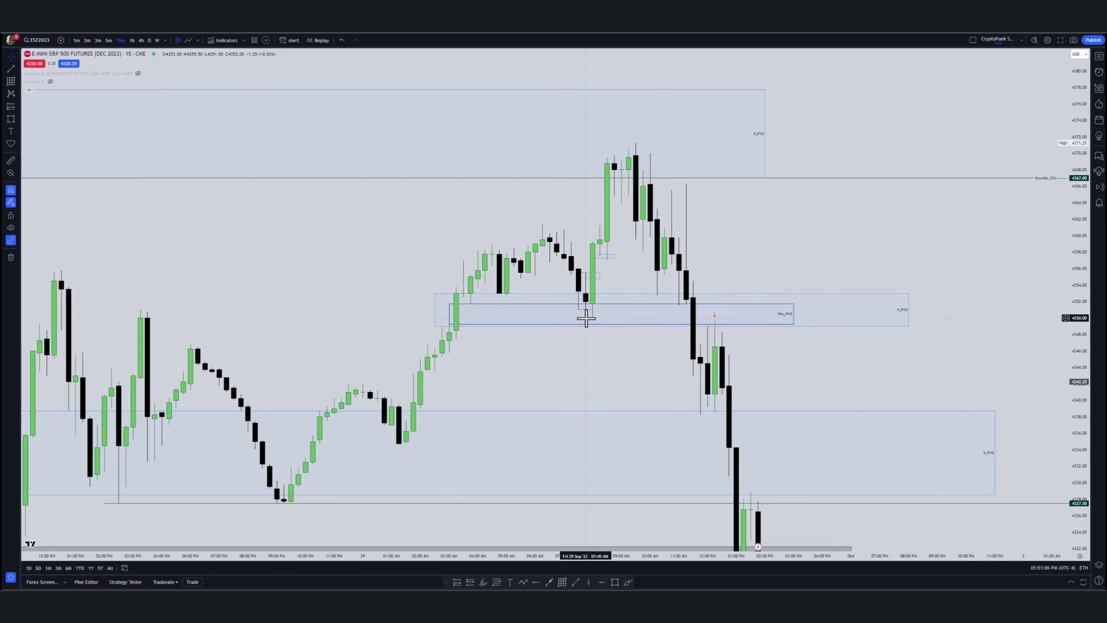
# Draw trend lines at the 29 Sep swing high at 4361.75 and the swing low at 4349.75, ending the latter at 11:30 AM
pyautogui.click(587, 299)
pyautogui.scroll(-4, 780, 272)
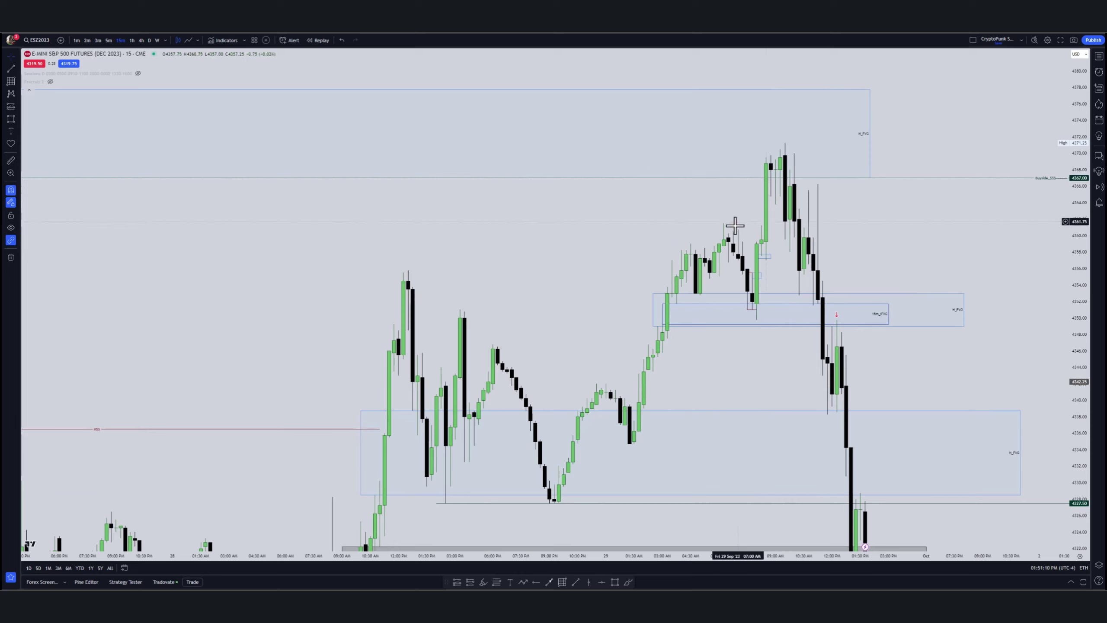
pyautogui.click(576, 581)
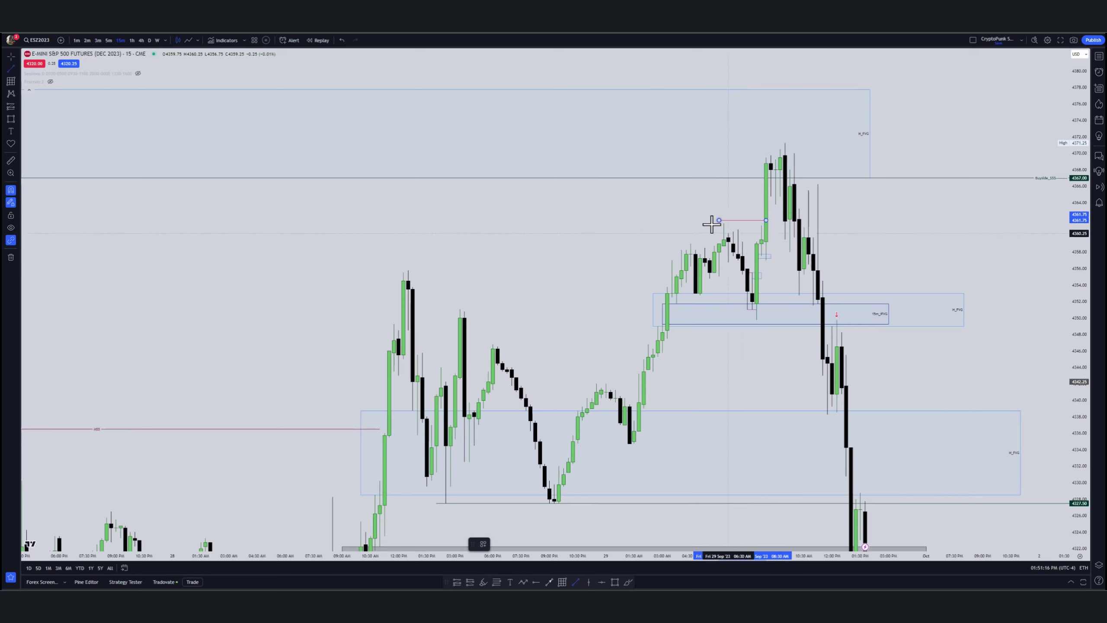
pyautogui.click(756, 320)
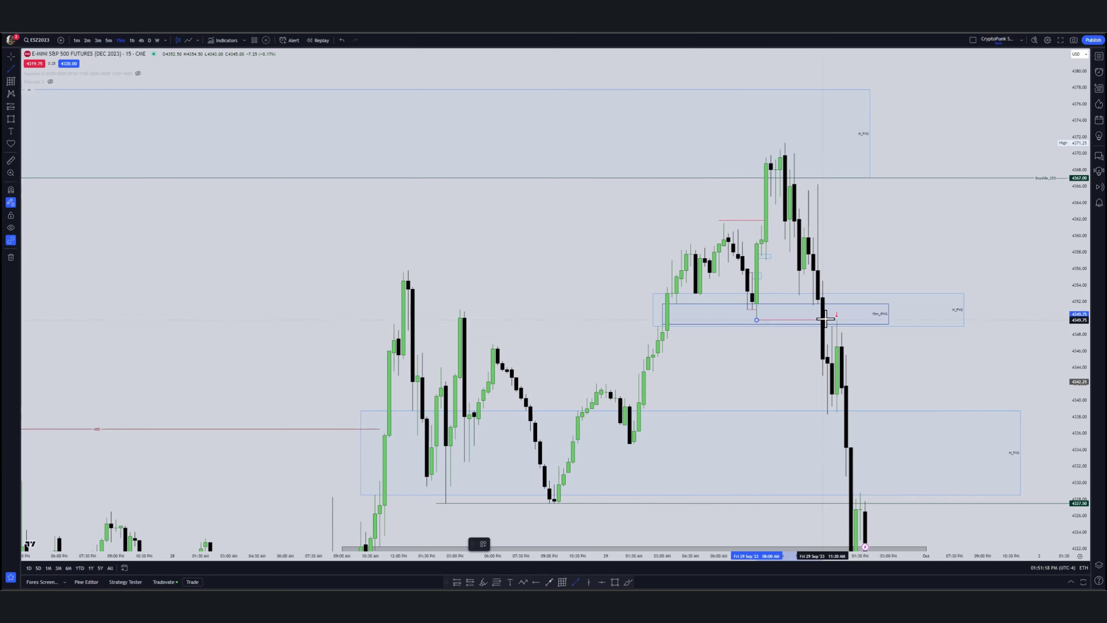
# Apply a saved text-label template to the trend line at the 4349.75 swing low
pyautogui.click(785, 321)
pyautogui.doubleClick(788, 323)
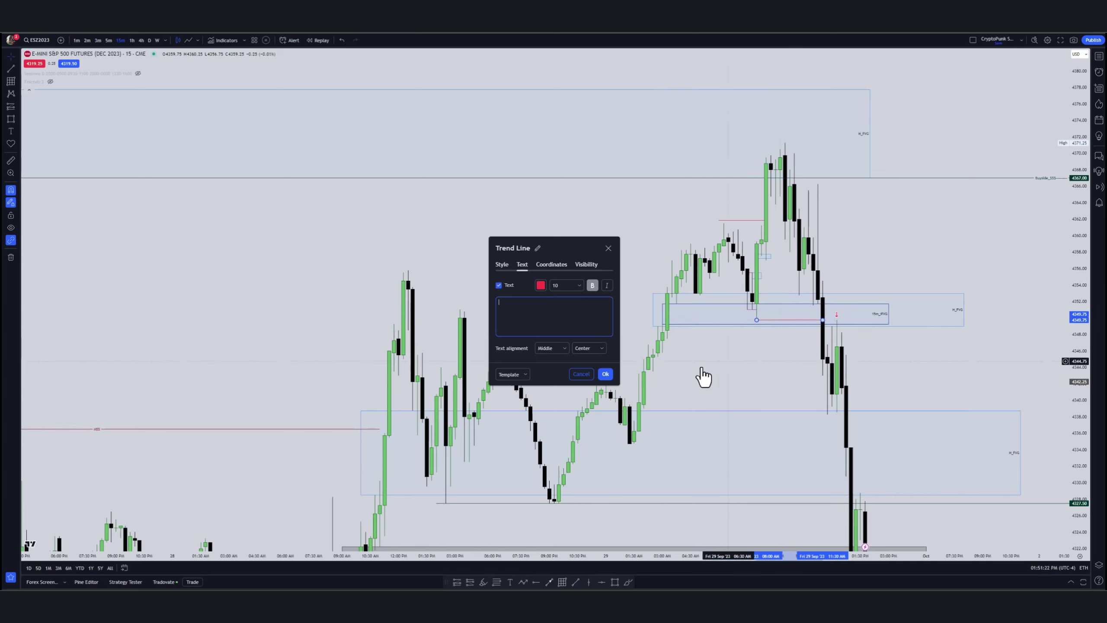
pyautogui.click(526, 374)
pyautogui.click(506, 514)
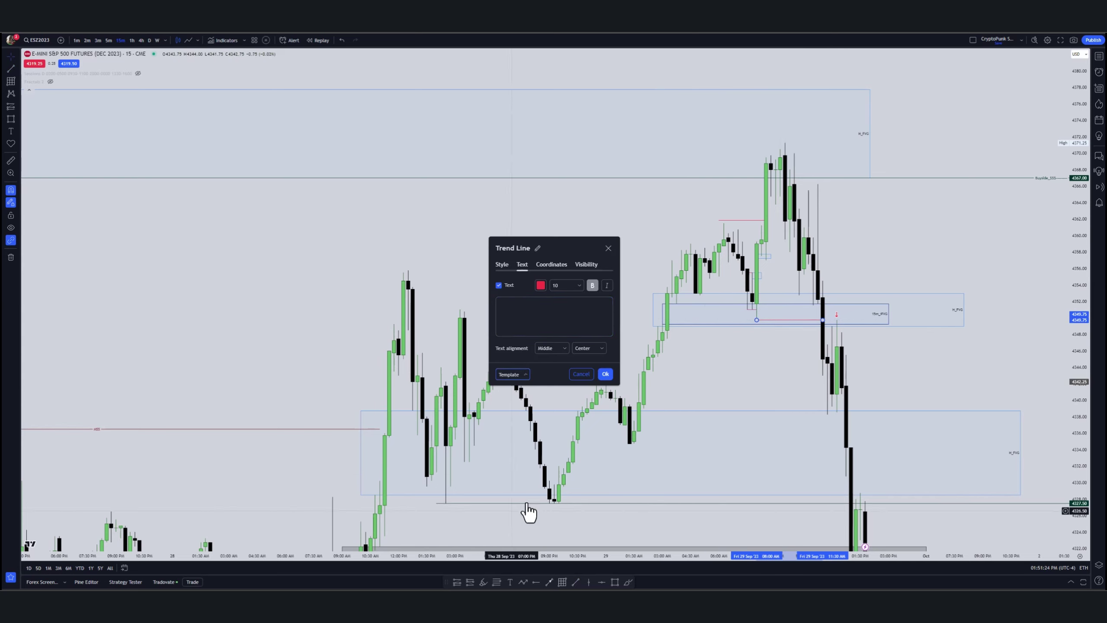
pyautogui.click(605, 374)
# Mark the 27 Sep rally gap between 4310.00 and 4299.00 with a rectangle from 02:15 PM to 28 Sep 10:00 PM
pyautogui.scroll(5, 744, 414)
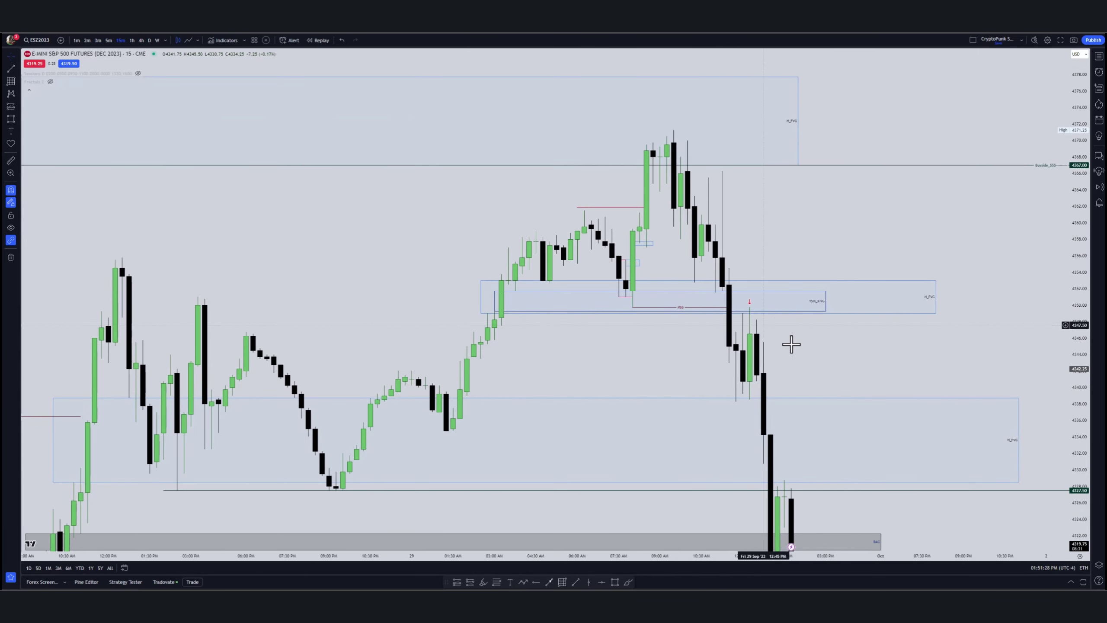
pyautogui.moveTo(811, 351); pyautogui.dragTo(774, 268)
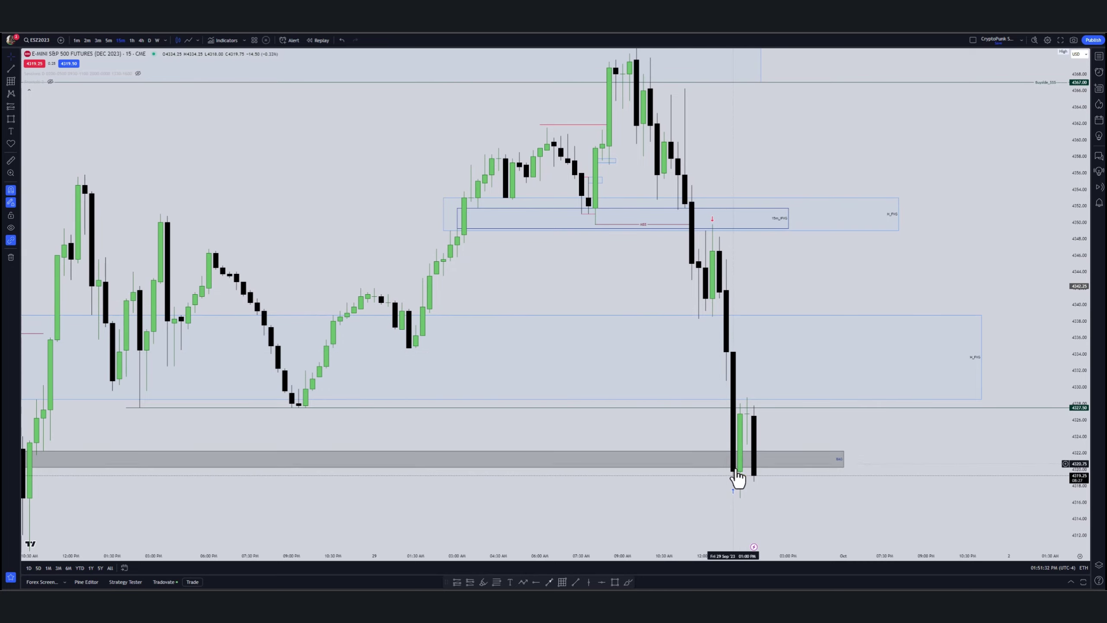
pyautogui.moveTo(695, 463); pyautogui.dragTo(831, 465)
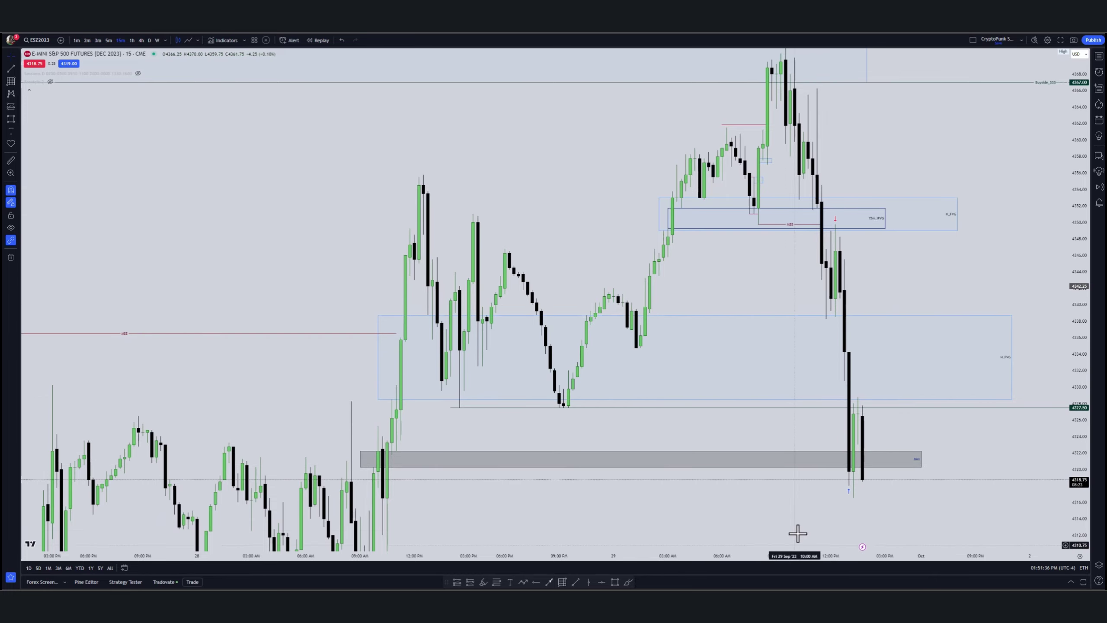
pyautogui.moveTo(798, 534); pyautogui.dragTo(831, 317)
pyautogui.moveTo(358, 439); pyautogui.dragTo(626, 419)
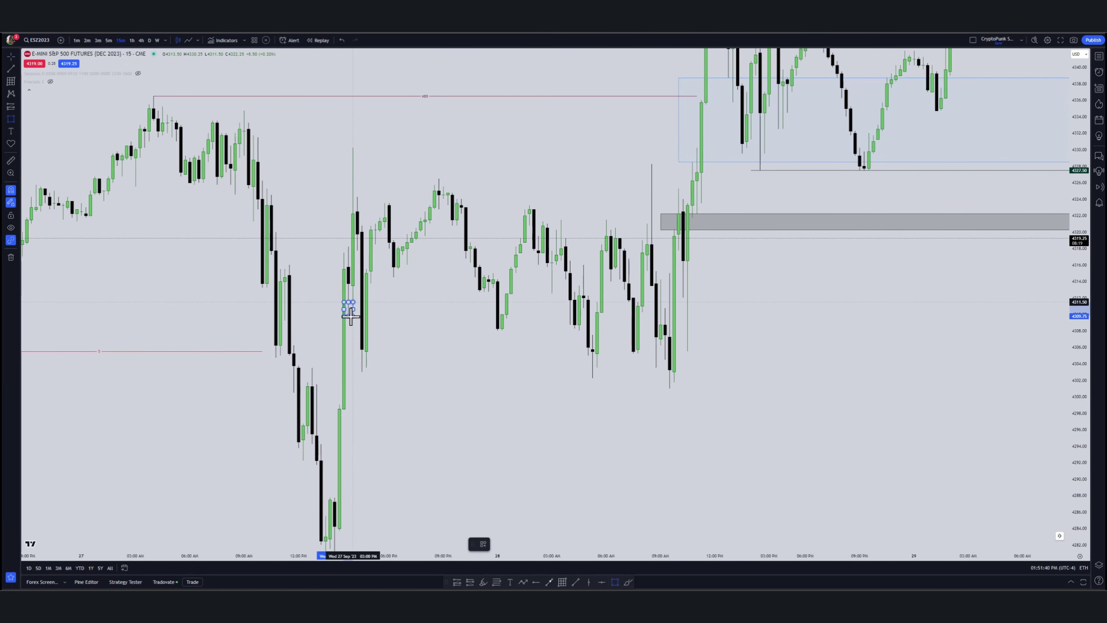
pyautogui.click(615, 583)
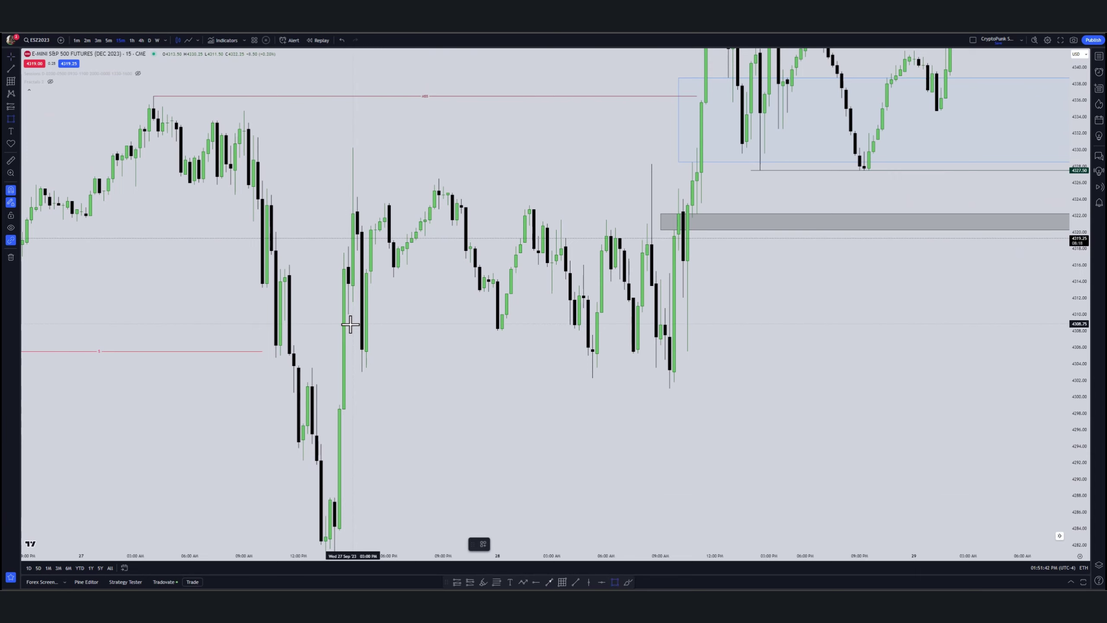
pyautogui.moveTo(344, 361); pyautogui.dragTo(340, 407)
pyautogui.moveTo(348, 362); pyautogui.dragTo(878, 436)
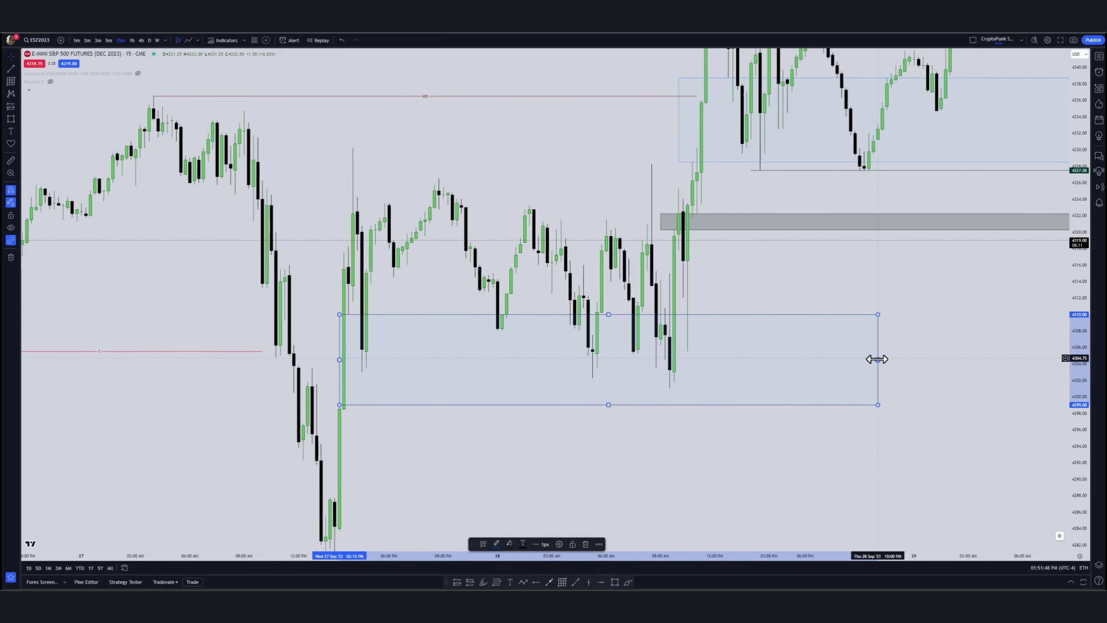
# Draw a second rectangle over the gap below, between 4298.50 and 4287.75, and extend it to 29 Sep 09:15 AM
pyautogui.moveTo(738, 526); pyautogui.dragTo(709, 405)
pyautogui.click(614, 583)
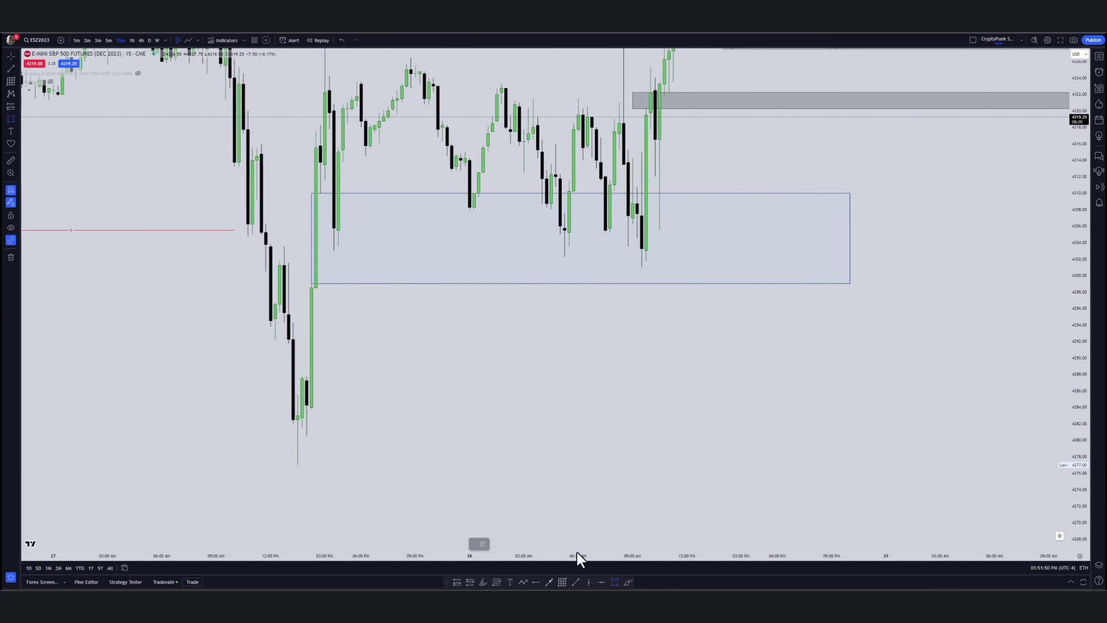
pyautogui.moveTo(307, 371); pyautogui.dragTo(317, 288)
pyautogui.moveTo(315, 330); pyautogui.dragTo(1053, 332)
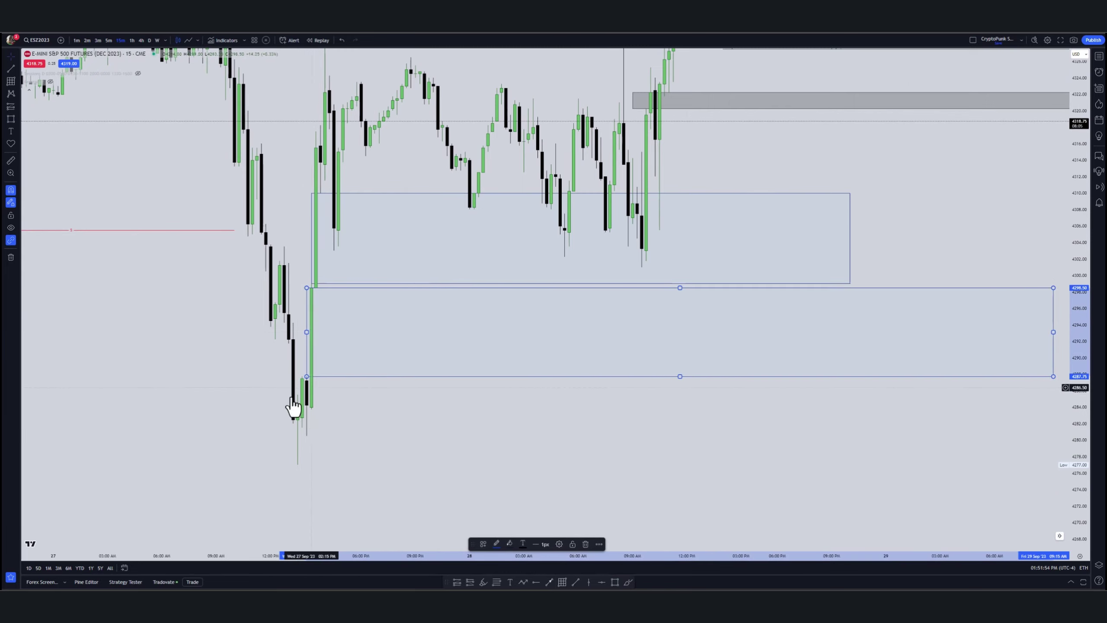
# Delete the H_FVG rectangle between 4353.00 and 4349.00 that surrounds the 15-minute gap on 29 Sep
pyautogui.moveTo(982, 374); pyautogui.dragTo(608, 436)
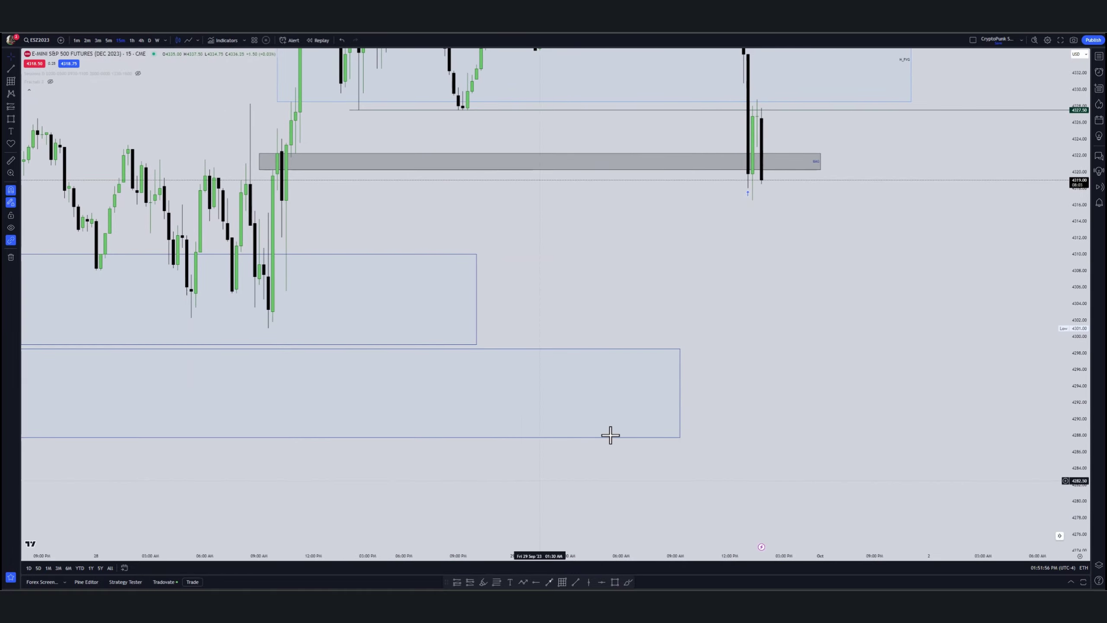
pyautogui.moveTo(737, 314); pyautogui.dragTo(728, 450)
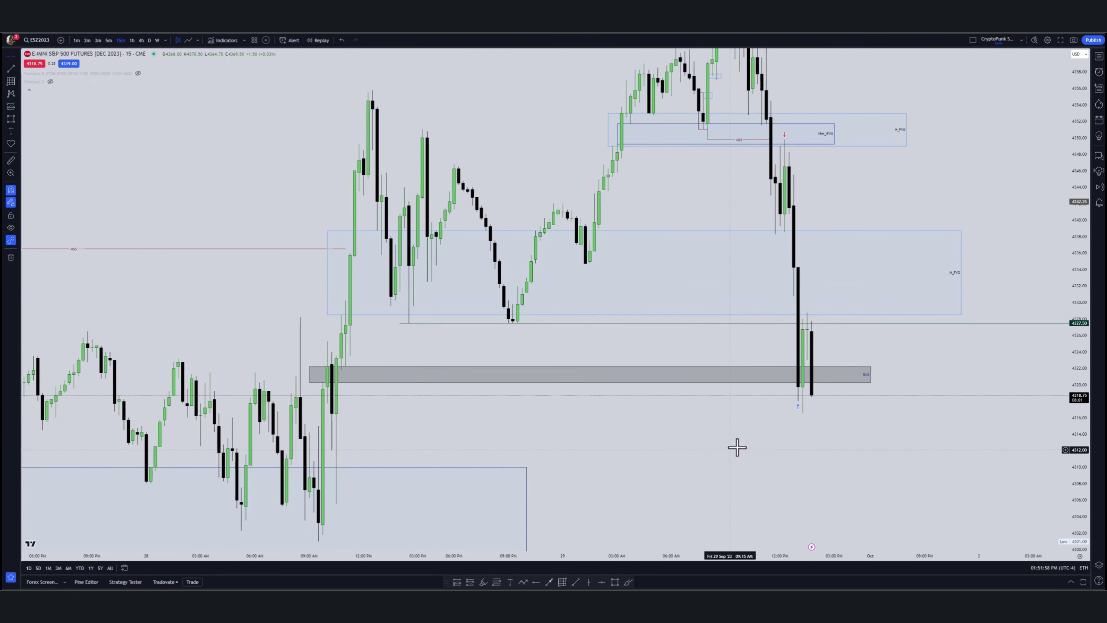
pyautogui.click(1099, 56)
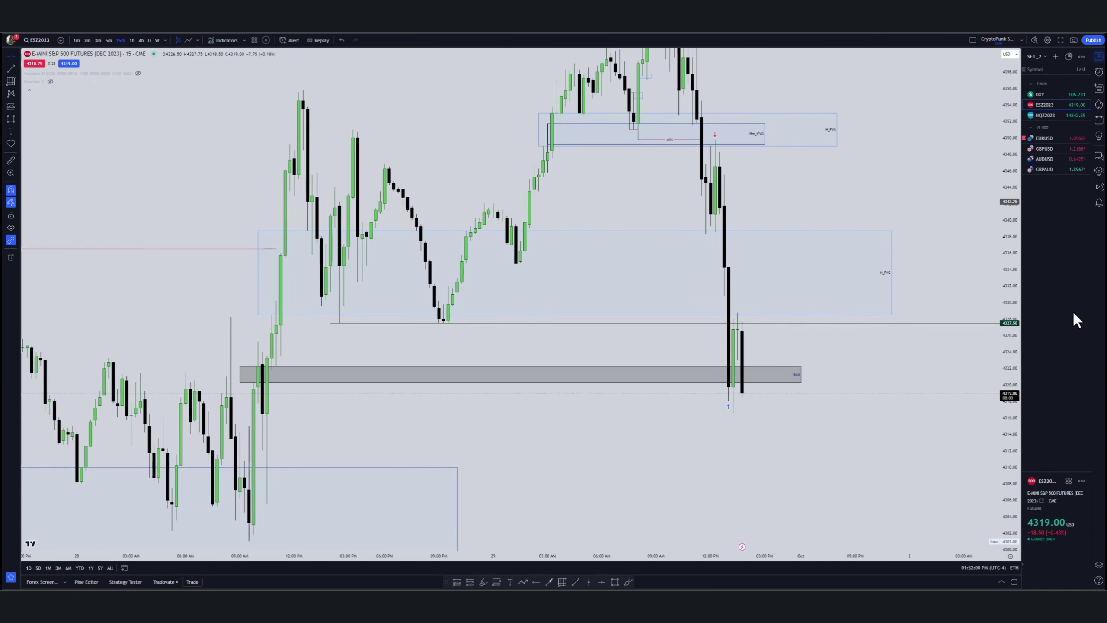
pyautogui.click(1099, 56)
pyautogui.moveTo(617, 339); pyautogui.dragTo(771, 403)
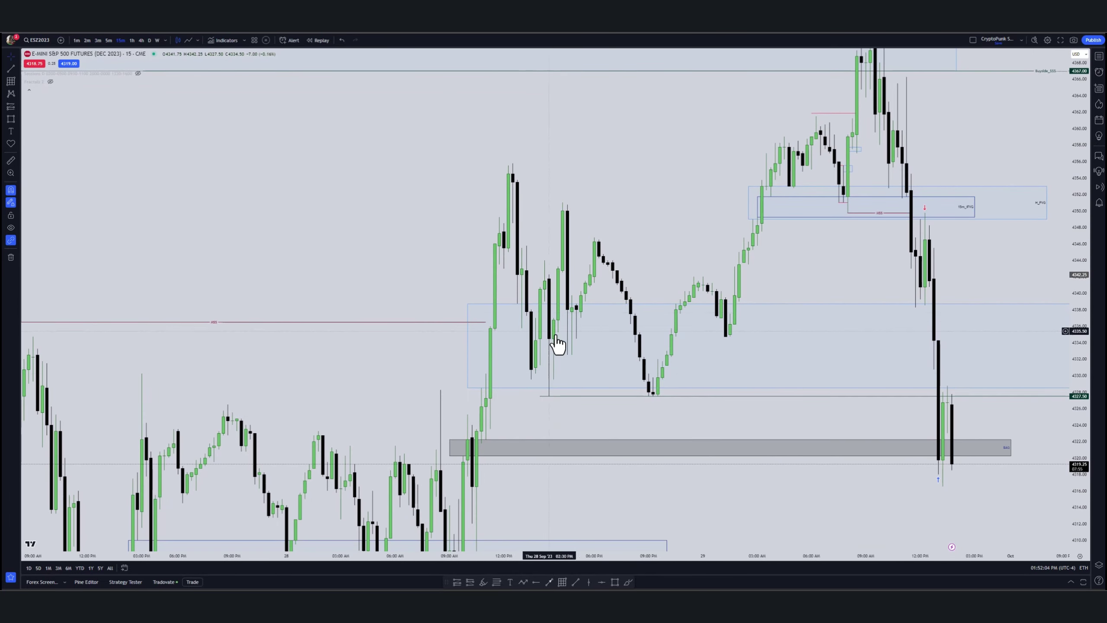
pyautogui.moveTo(793, 275); pyautogui.dragTo(710, 358)
pyautogui.scroll(5, 706, 358)
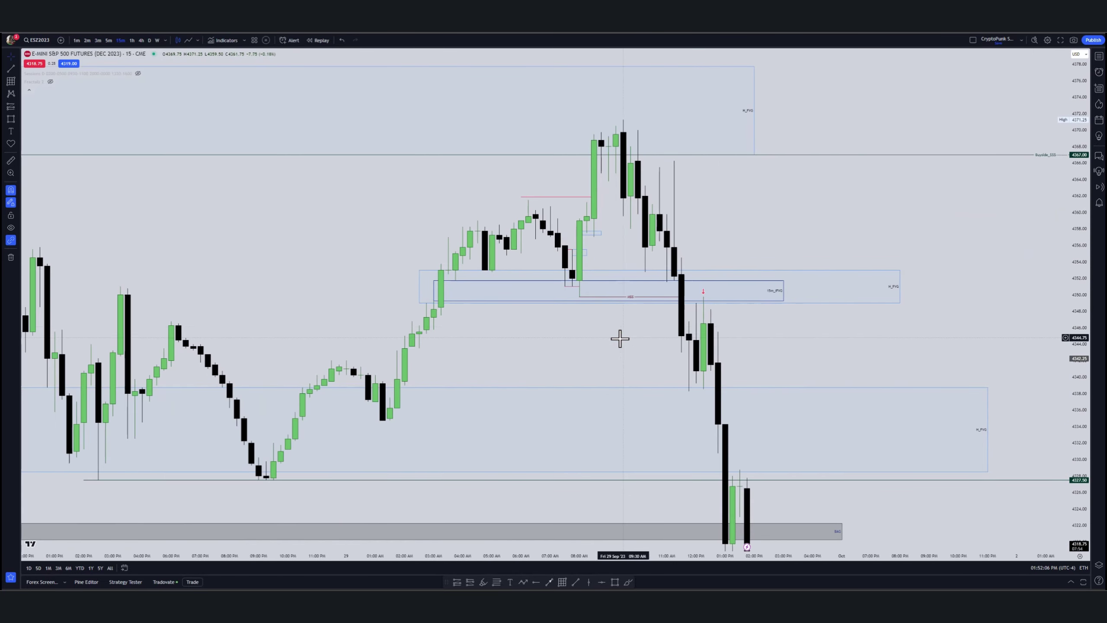
pyautogui.click(448, 296)
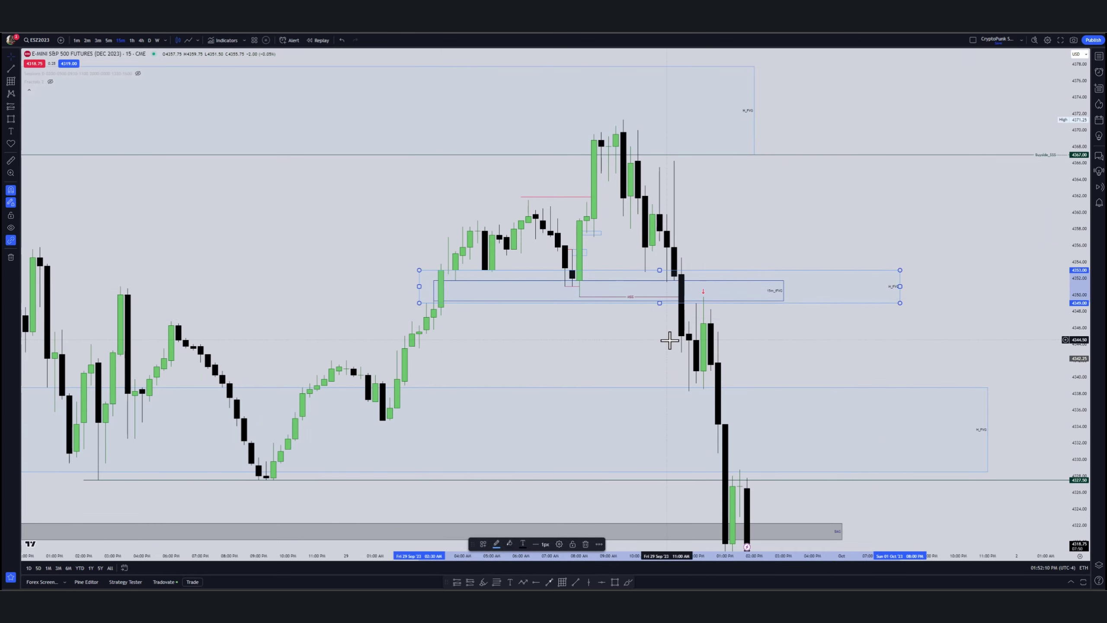
pyautogui.press('Delete')
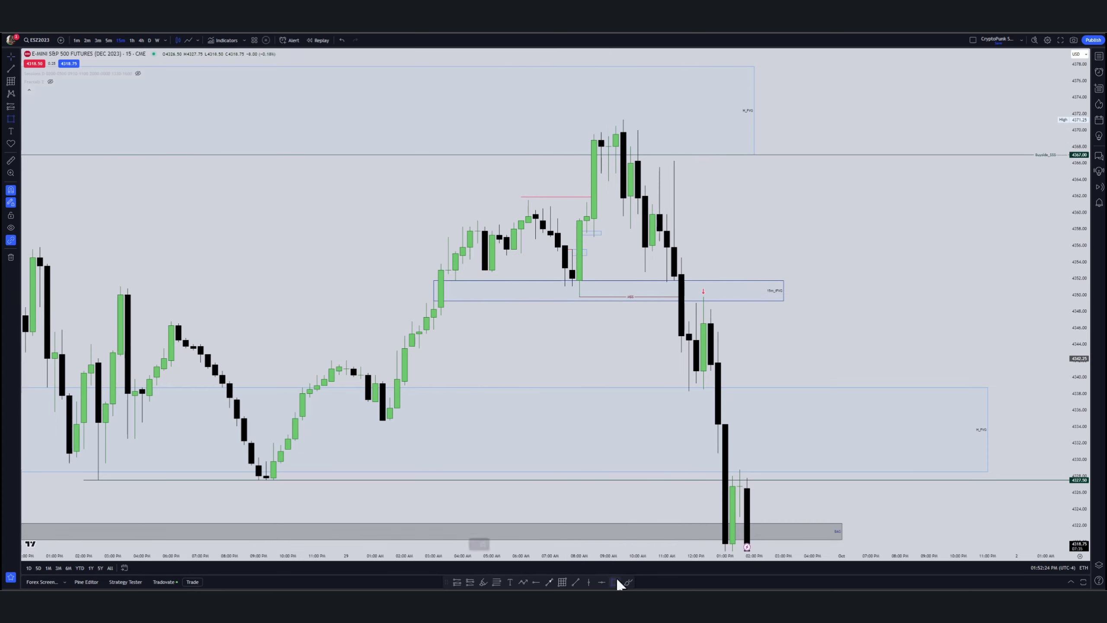
# Draw a rectangle between 4355.50 and 4349.75 from the 29 Sep 07:45 AM candle to 01:45 PM
pyautogui.click(572, 270)
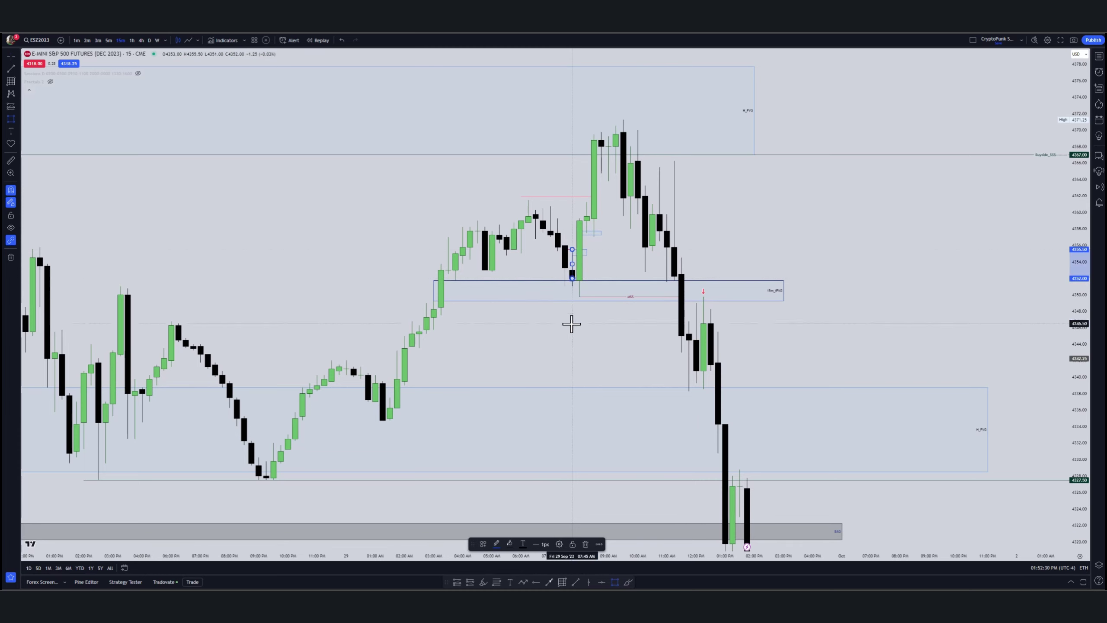
pyautogui.moveTo(573, 278)
pyautogui.mouseDown()
pyautogui.moveTo(582, 297)
pyautogui.moveTo(746, 303)
pyautogui.mouseUp()
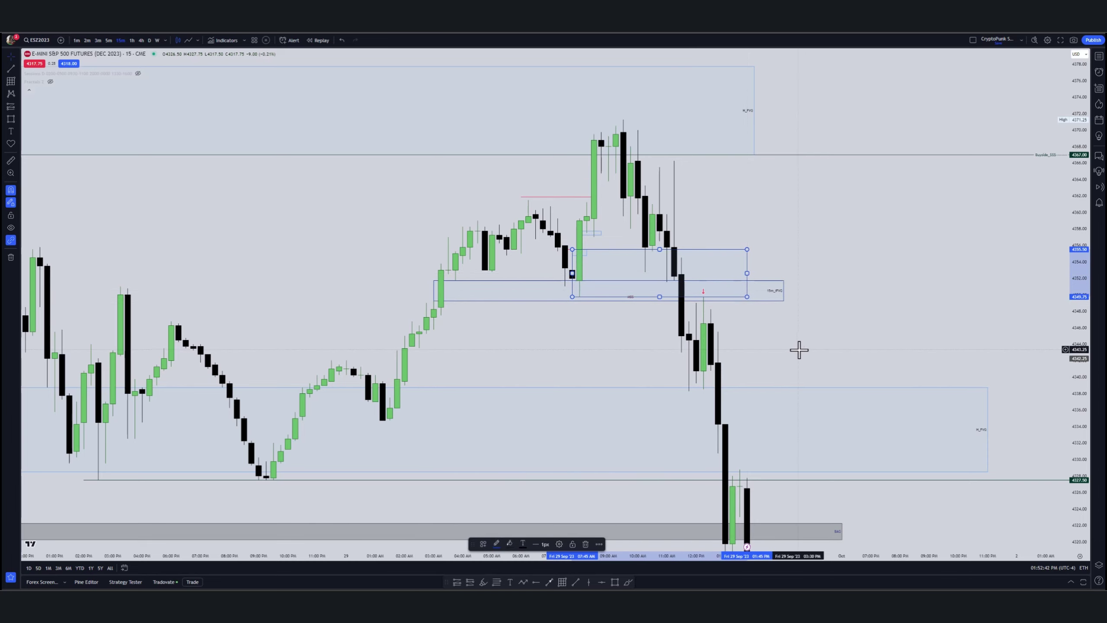
# Draw a rectangle over the sell-off gap between 4351.75 and 4346.75, extending it to 03:30 PM on 29 Sep
pyautogui.moveTo(597, 464); pyautogui.dragTo(734, 472)
pyautogui.scroll(2, 734, 472)
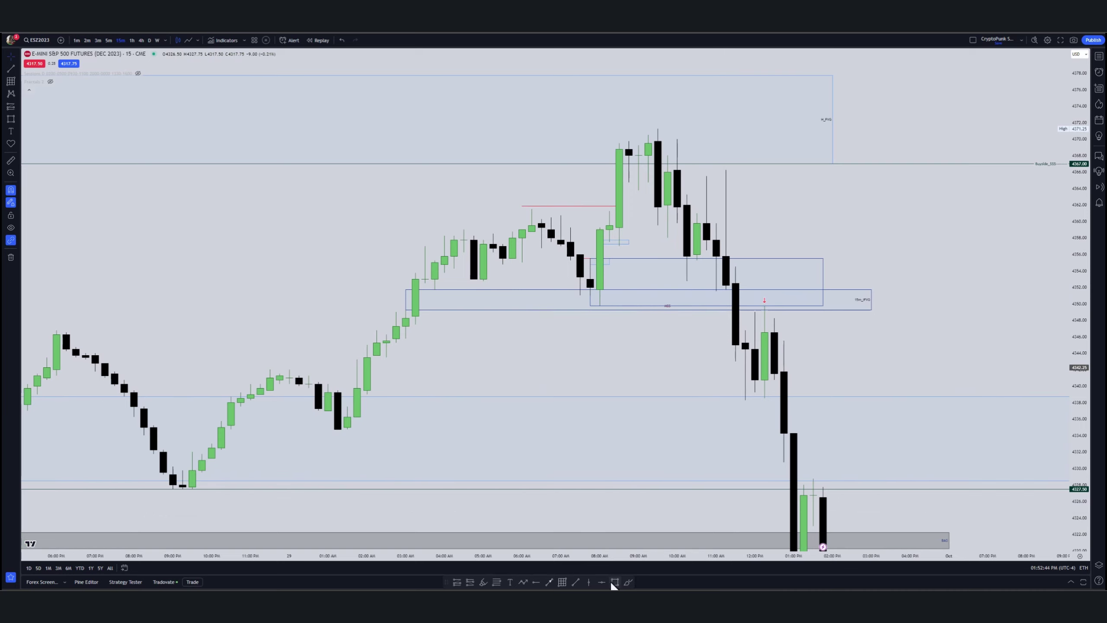
pyautogui.moveTo(725, 293)
pyautogui.mouseDown()
pyautogui.moveTo(745, 326)
pyautogui.moveTo(891, 311)
pyautogui.mouseUp()
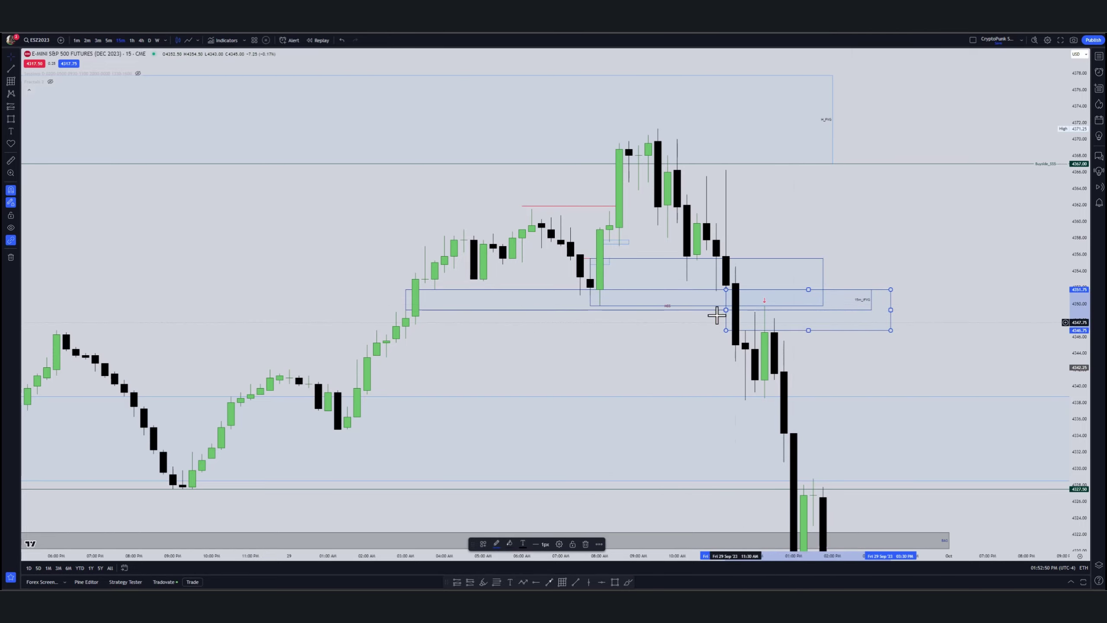
# Apply Fibonacci levels across the sell-off gap from 4351.75 to 4346.75 on the late-morning candles of 29 Sep
pyautogui.moveTo(830, 336); pyautogui.dragTo(713, 274)
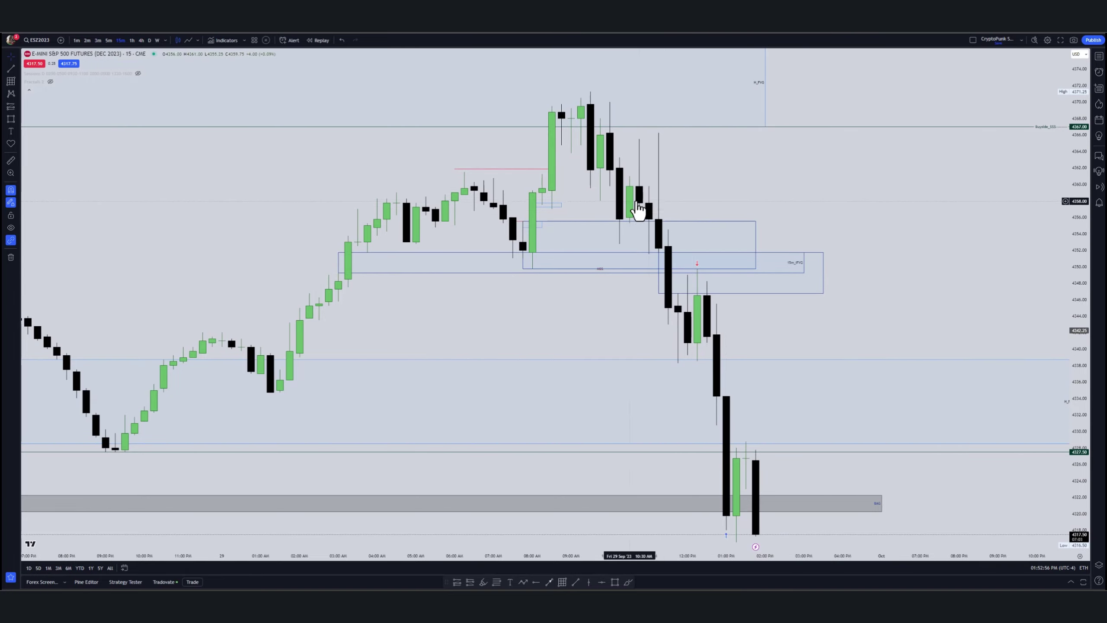
pyautogui.moveTo(659, 221); pyautogui.dragTo(627, 264)
pyautogui.moveTo(731, 184); pyautogui.dragTo(713, 253)
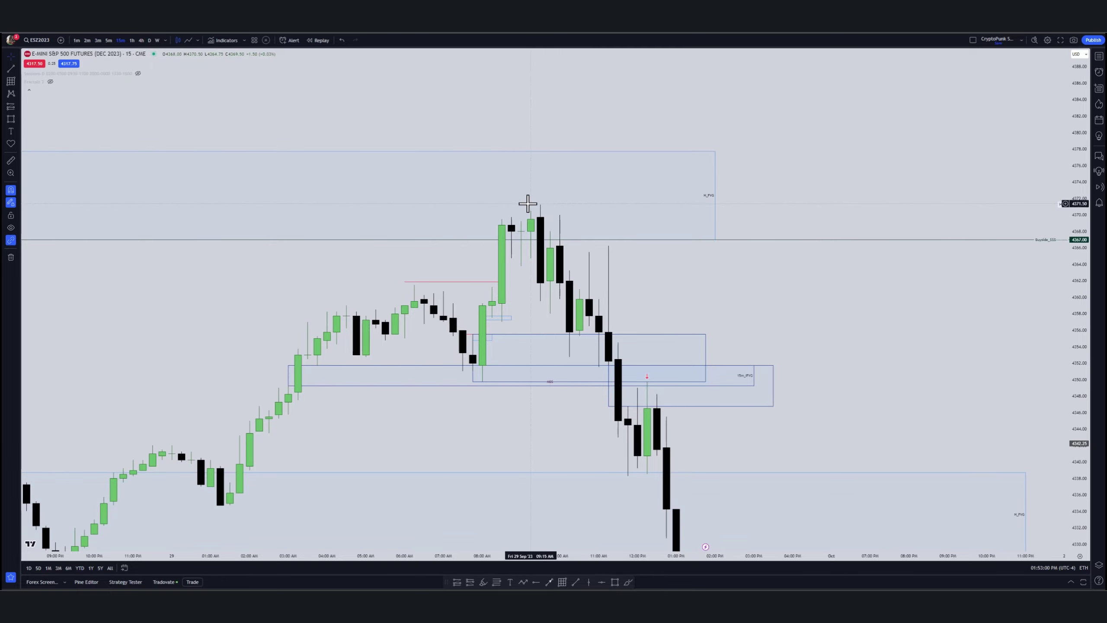
pyautogui.moveTo(682, 258); pyautogui.dragTo(865, 193)
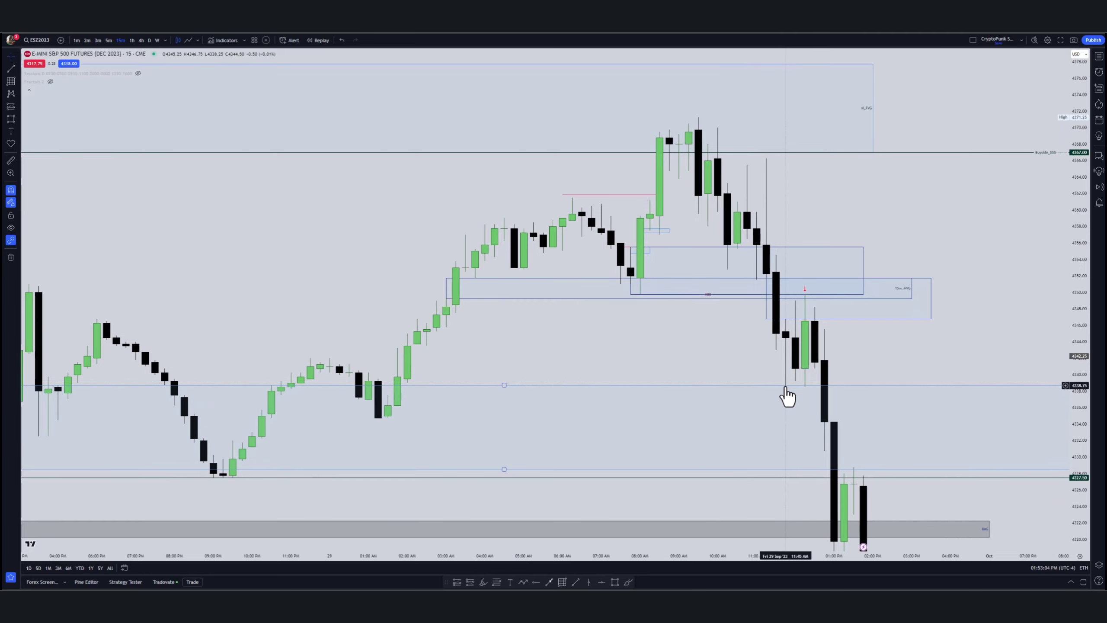
pyautogui.moveTo(893, 368); pyautogui.dragTo(809, 411)
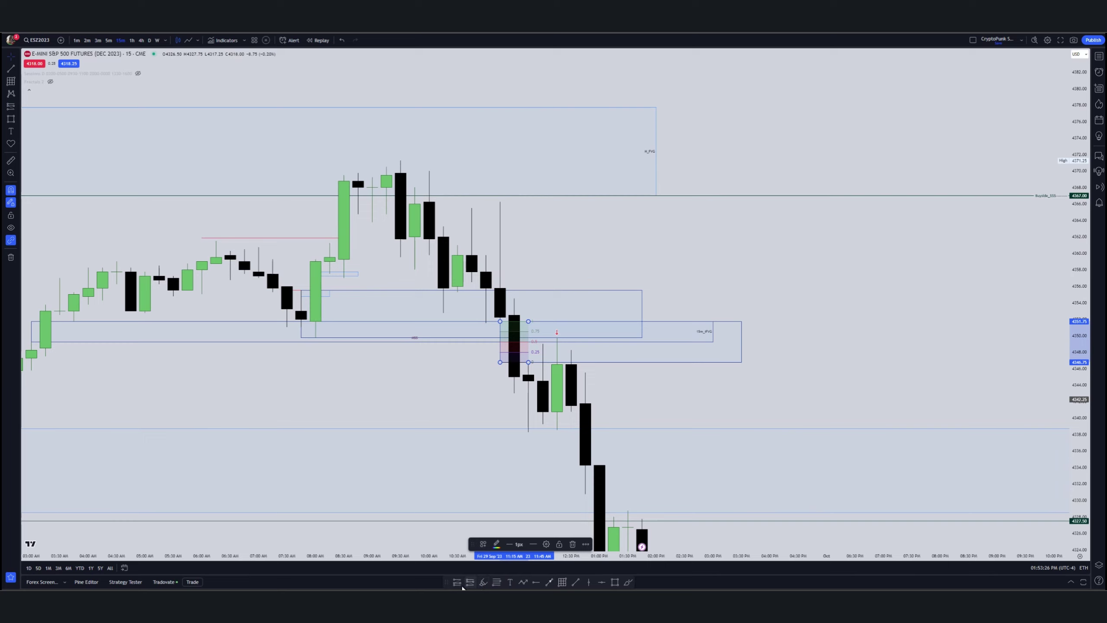
# Place a short position at the sell-off gap from 12:00 PM on 29 Sep, with entry at 4349.00 and stop at 4359.00
pyautogui.click(458, 583)
pyautogui.click(543, 344)
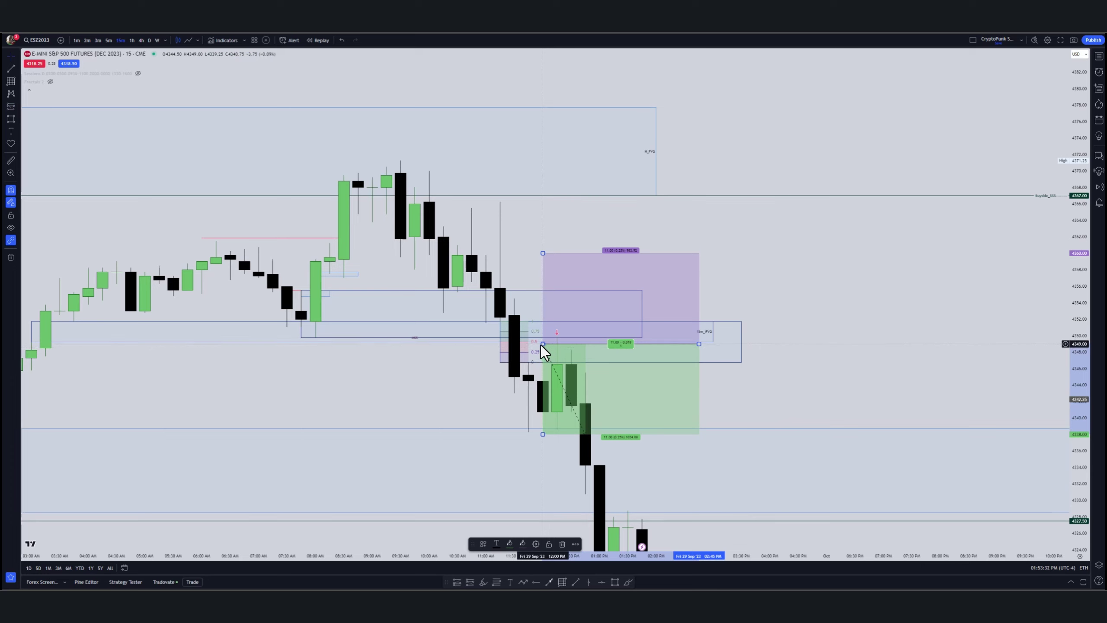
pyautogui.moveTo(542, 344)
pyautogui.mouseDown()
pyautogui.moveTo(588, 344)
pyautogui.moveTo(555, 345)
pyautogui.moveTo(559, 355)
pyautogui.moveTo(547, 346)
pyautogui.moveTo(591, 344)
pyautogui.mouseUp()
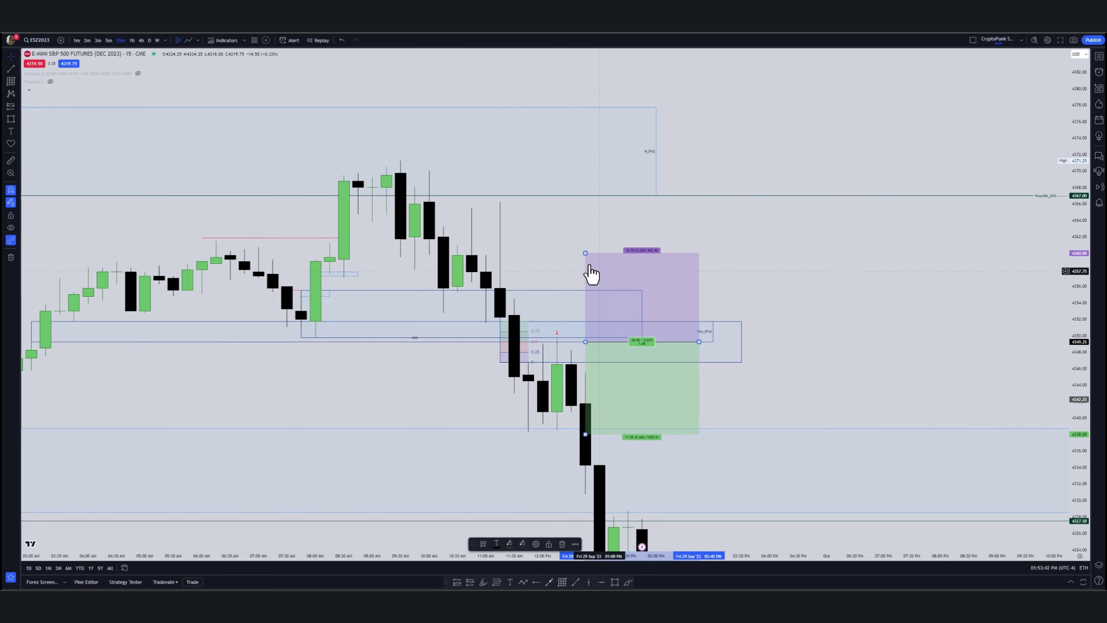
pyautogui.moveTo(586, 253)
pyautogui.mouseDown()
pyautogui.moveTo(546, 295)
pyautogui.moveTo(508, 276)
pyautogui.moveTo(524, 259)
pyautogui.mouseUp()
pyautogui.moveTo(820, 371); pyautogui.dragTo(775, 324)
pyautogui.click(588, 339)
# Set the short position's target to 4328.00, just above the 4327.50 low
pyautogui.moveTo(542, 392); pyautogui.dragTo(540, 530)
pyautogui.moveTo(808, 340); pyautogui.dragTo(797, 253)
pyautogui.moveTo(529, 446); pyautogui.dragTo(531, 390)
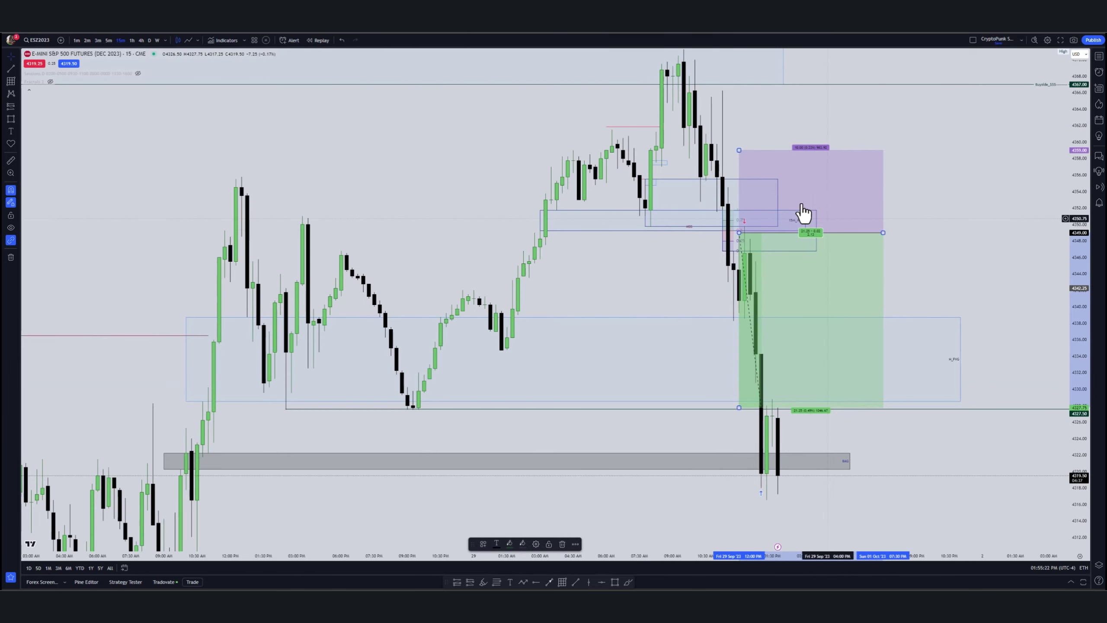
pyautogui.moveTo(740, 407); pyautogui.dragTo(741, 406)
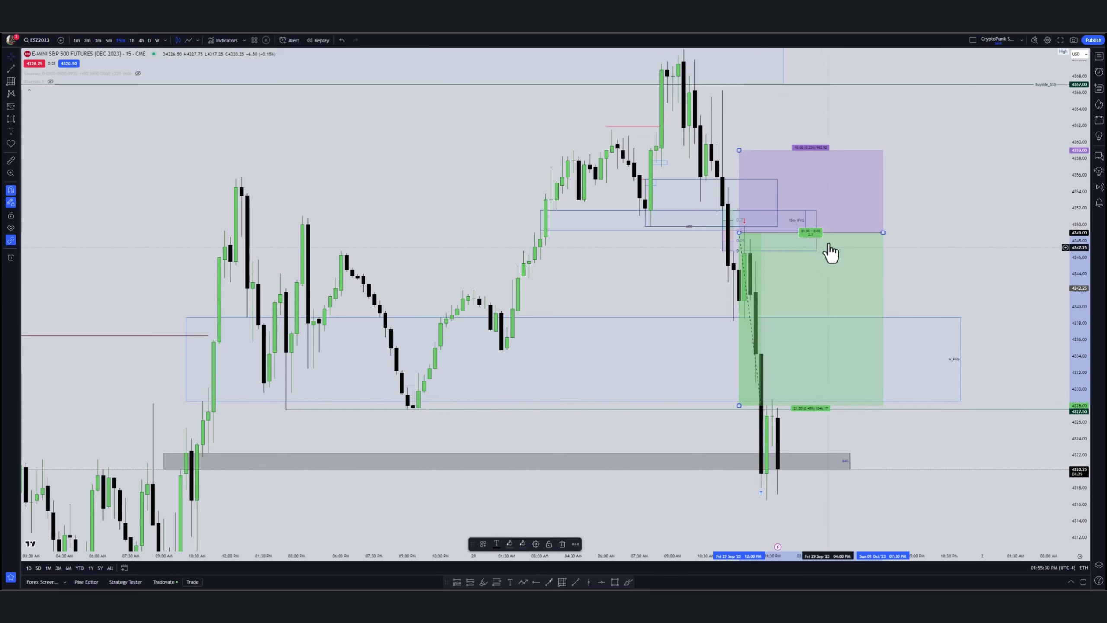
# Try a deeper short target at 4316.50 with a shifted entry, and return the position to its 4349.00 entry and 4328.00 target
pyautogui.moveTo(740, 406); pyautogui.dragTo(740, 408)
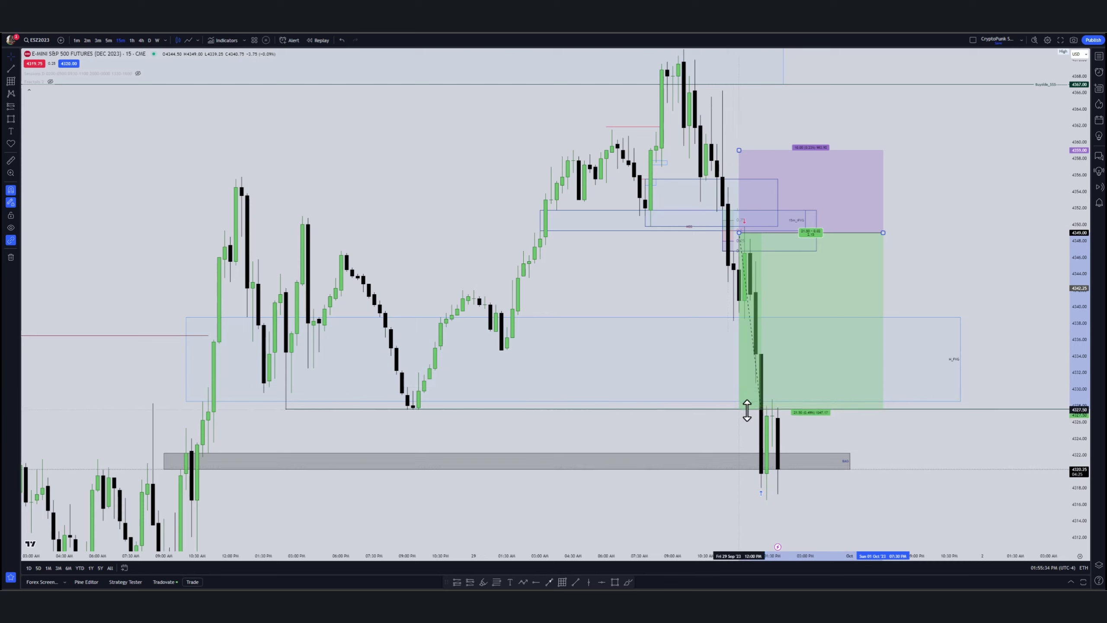
pyautogui.moveTo(747, 410); pyautogui.dragTo(747, 410)
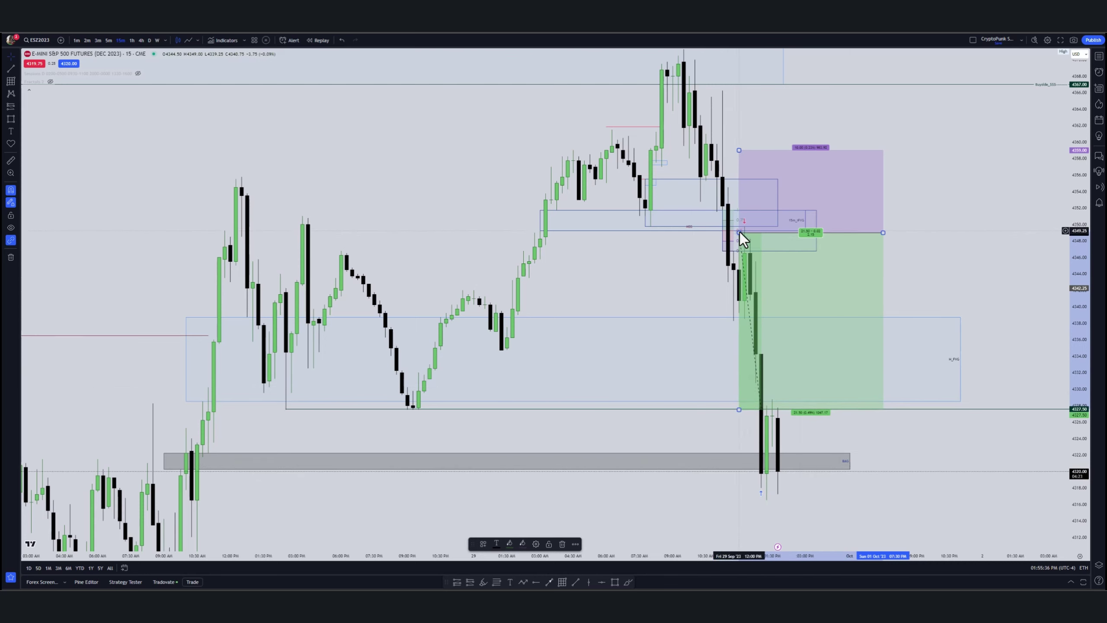
pyautogui.moveTo(740, 232); pyautogui.dragTo(768, 230)
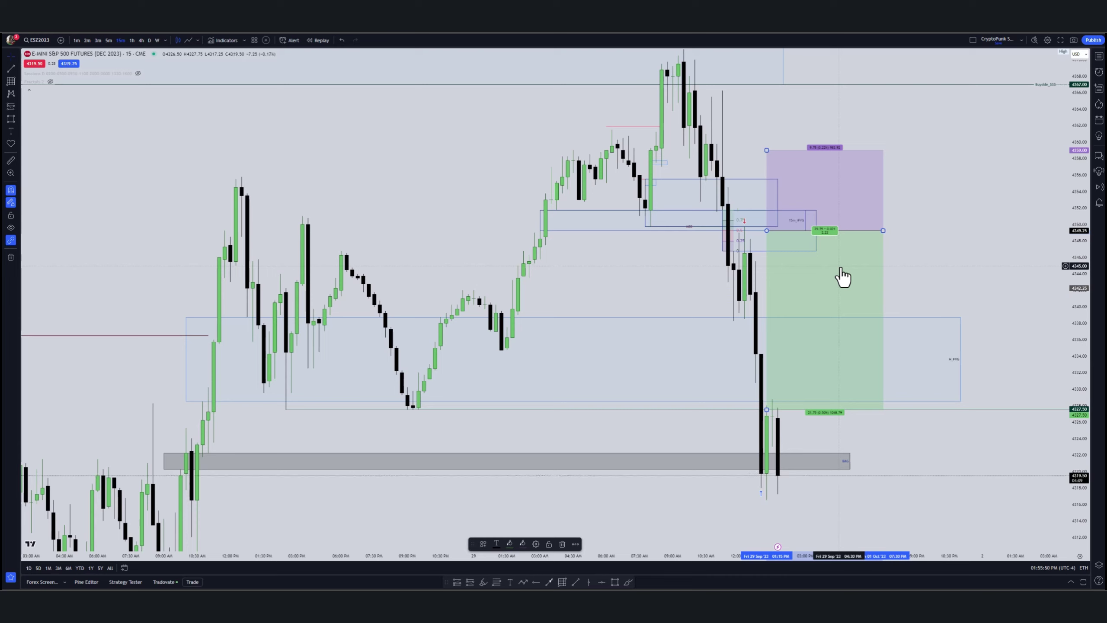
pyautogui.moveTo(767, 410)
pyautogui.mouseDown()
pyautogui.moveTo(764, 521)
pyautogui.moveTo(766, 500)
pyautogui.mouseUp()
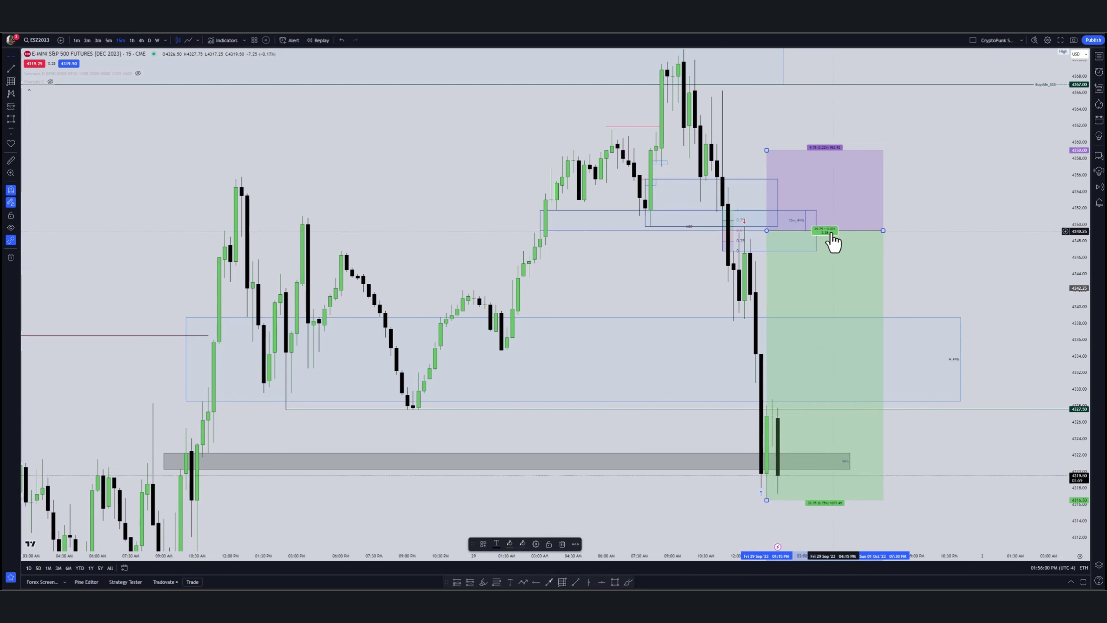
pyautogui.moveTo(767, 230); pyautogui.dragTo(740, 232)
pyautogui.click(962, 263)
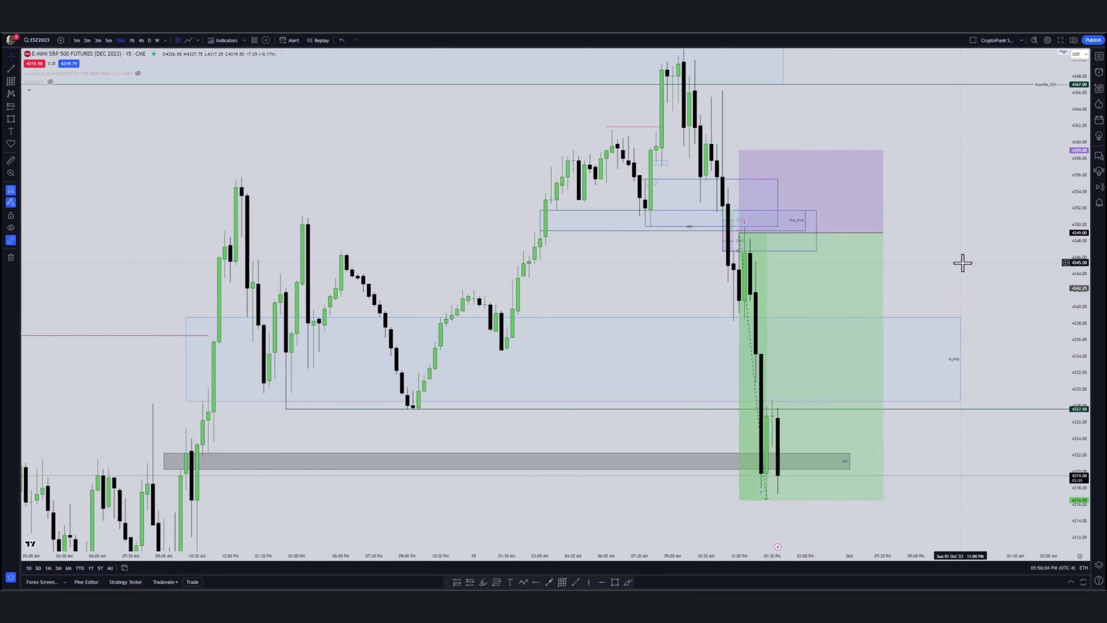
pyautogui.moveTo(739, 500); pyautogui.dragTo(744, 407)
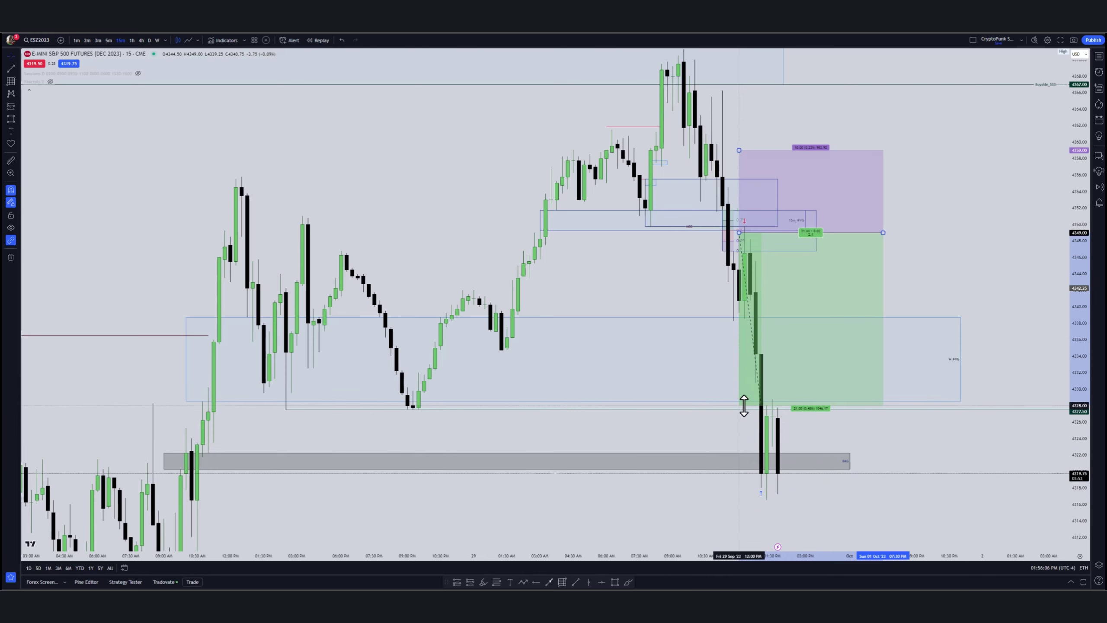
# Extend the 4355.50 to 4349.75 rectangle to 03:00 PM and the 4351.75 to 4346.75 rectangle to 06:15 PM on 01 Oct
pyautogui.moveTo(766, 465); pyautogui.dragTo(847, 143)
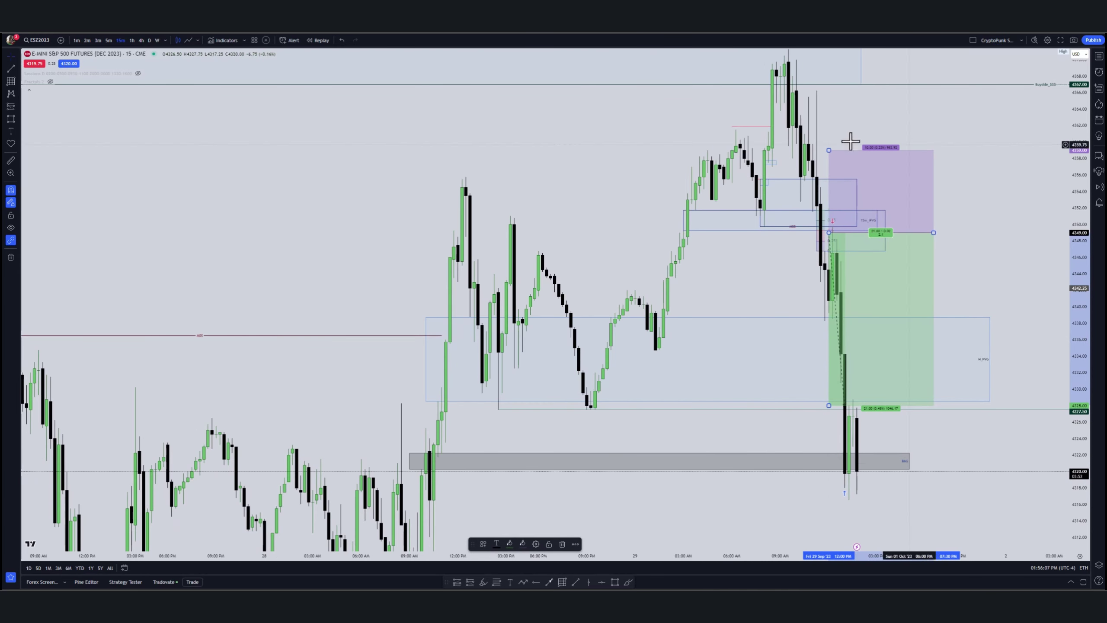
pyautogui.click(682, 221)
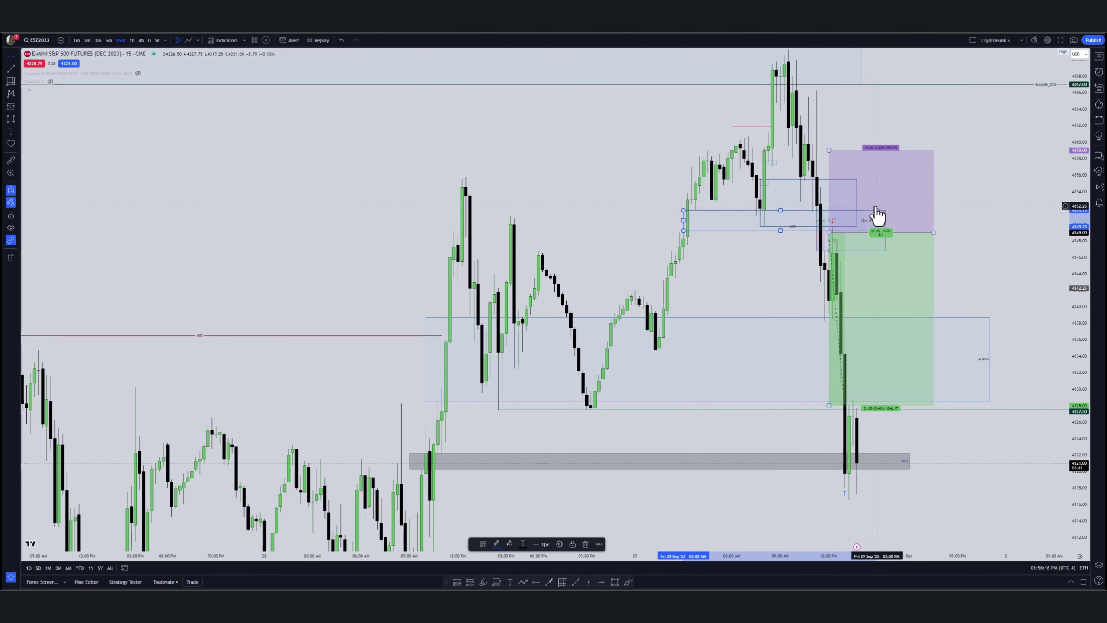
pyautogui.moveTo(855, 202); pyautogui.dragTo(880, 214)
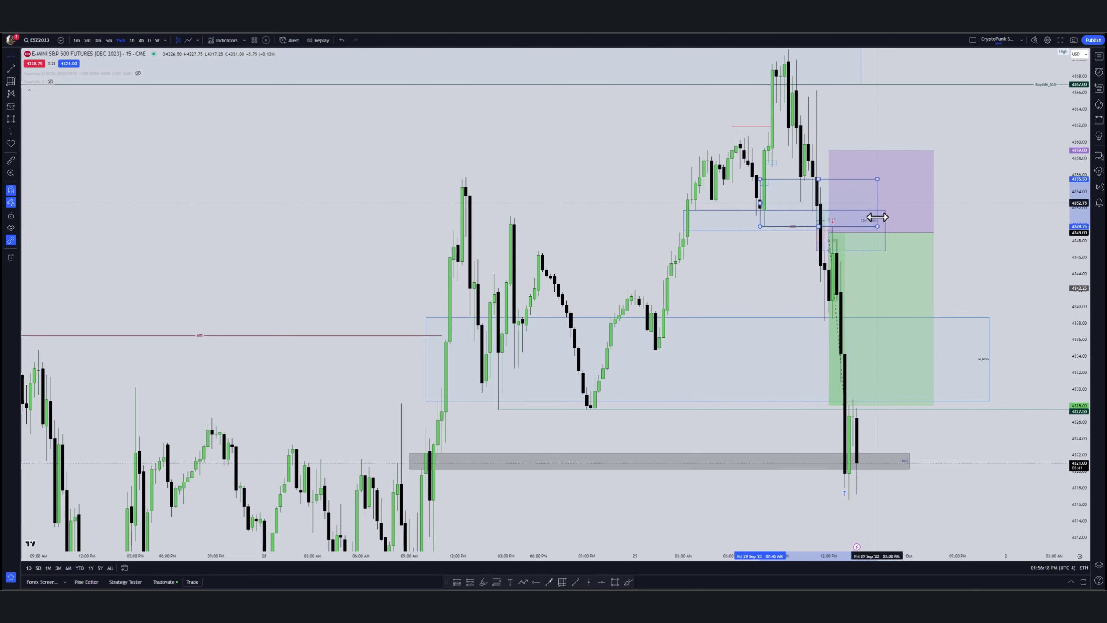
pyautogui.click(839, 238)
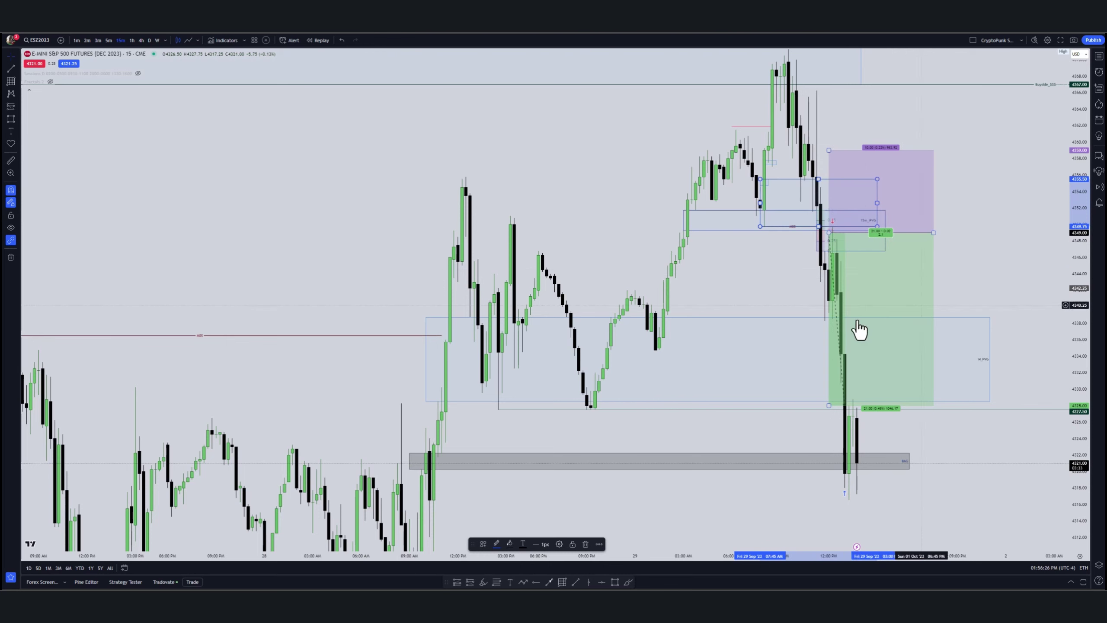
pyautogui.scroll(3, 999, 300)
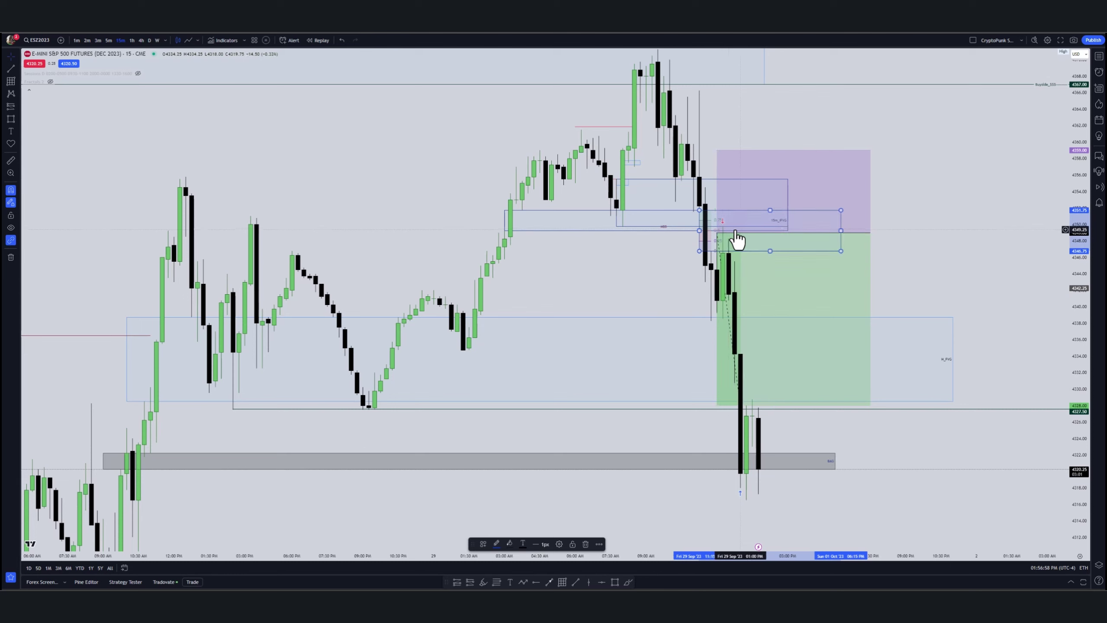
# Extend the rectangle between 4355.50 and 4349.75 farther across the short position, to about 04:30 PM on 29 Sep
pyautogui.moveTo(787, 203); pyautogui.dragTo(829, 203)
pyautogui.click(719, 230)
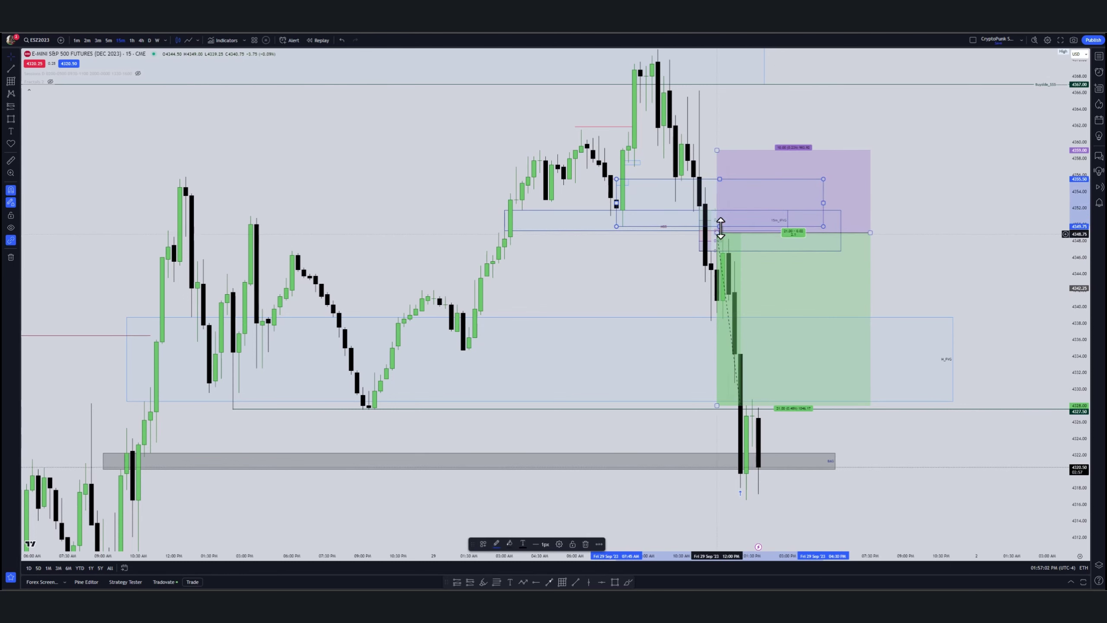
pyautogui.click(723, 226)
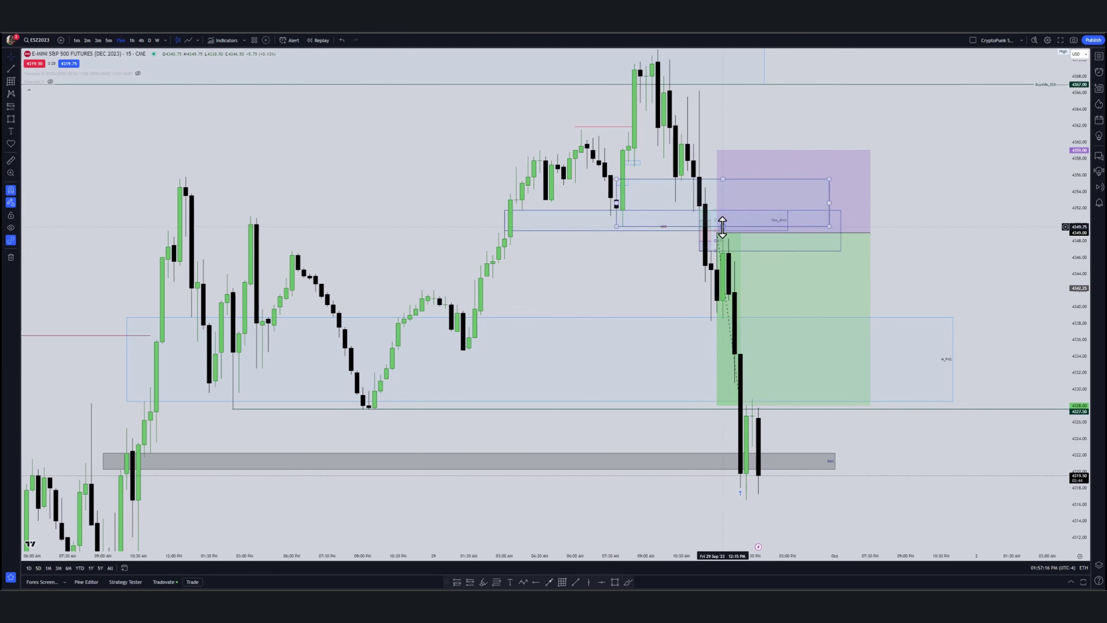
pyautogui.click(822, 516)
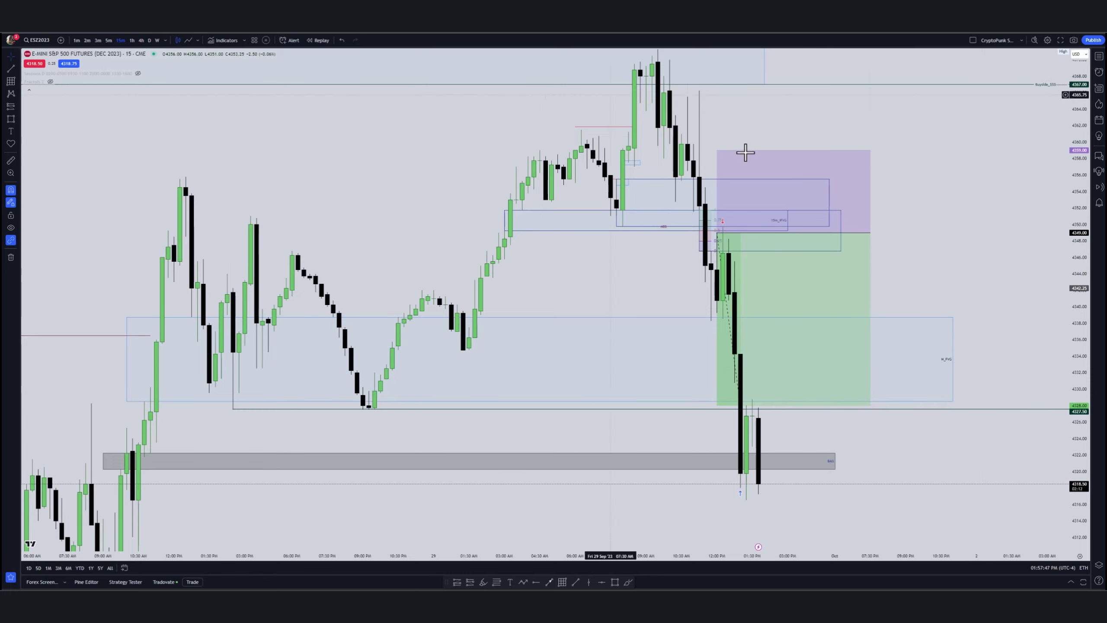
# Extend the upper H_FVG rectangle above 4367.00 to 02:15 PM on 29 Sep
pyautogui.moveTo(793, 195)
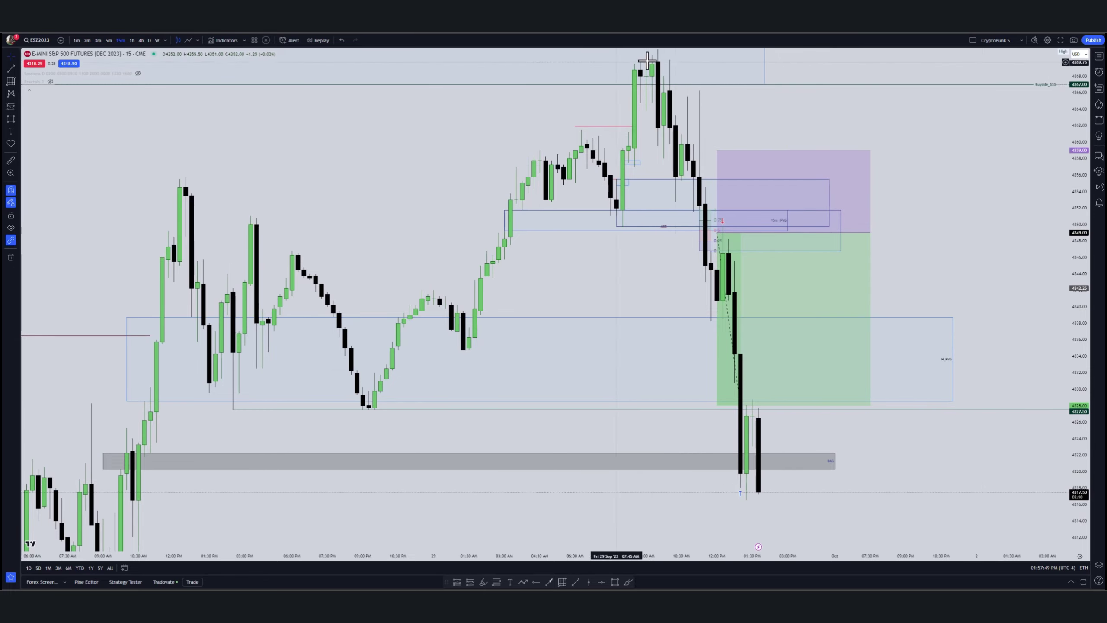
pyautogui.moveTo(855, 148); pyautogui.dragTo(811, 266)
pyautogui.moveTo(720, 156); pyautogui.dragTo(723, 172)
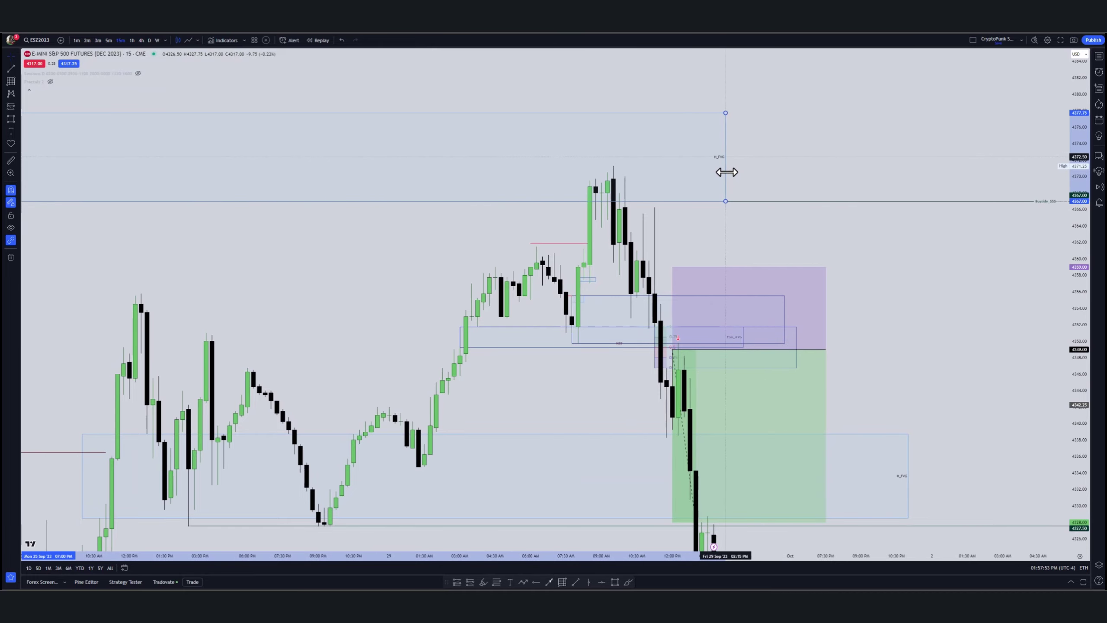
pyautogui.scroll(-2, 654, 190)
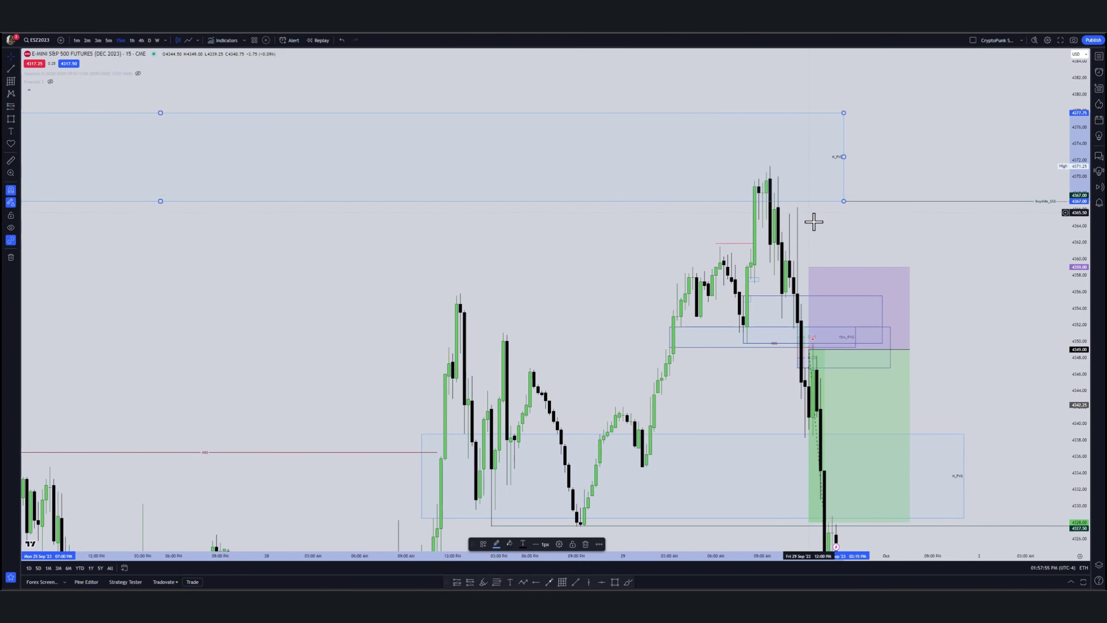
# Review the sell-off below the short target against the grey zone and the two gap rectangles marked from 27 Sep
pyautogui.moveTo(813, 218); pyautogui.dragTo(895, 137)
pyautogui.scroll(2, 689, 336)
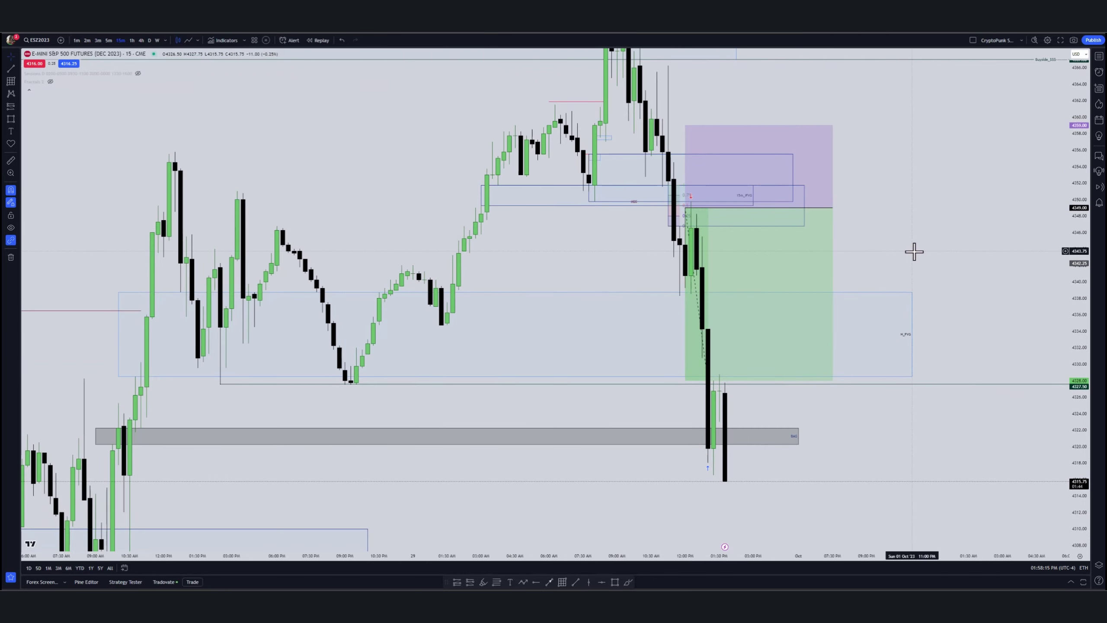
pyautogui.moveTo(921, 447); pyautogui.dragTo(912, 332)
pyautogui.scroll(-3, 867, 391)
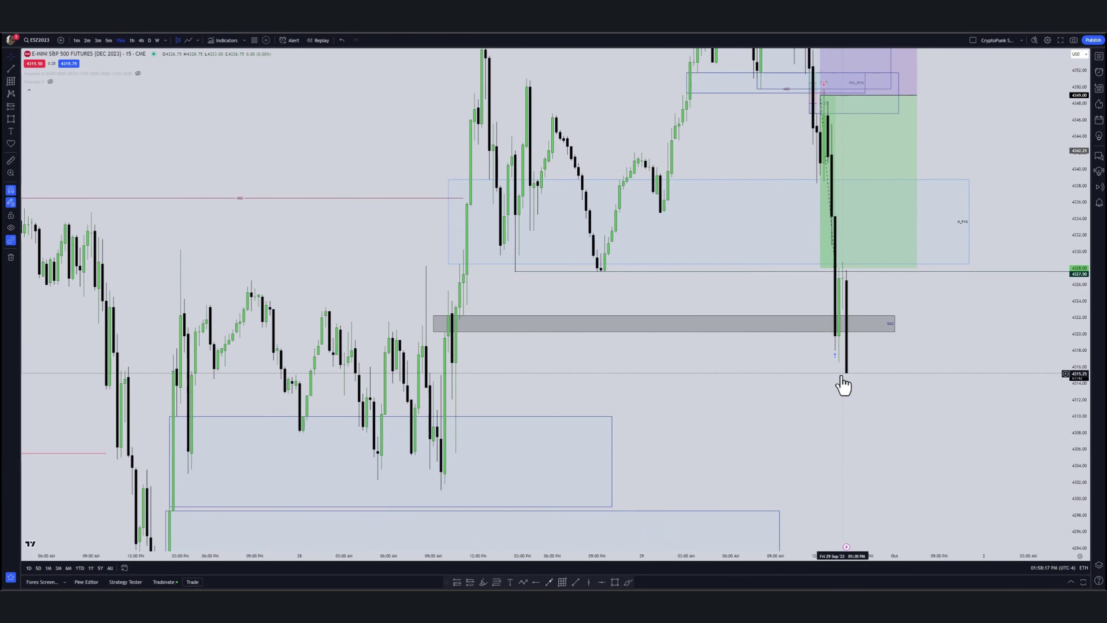
pyautogui.moveTo(840, 383); pyautogui.dragTo(863, 309)
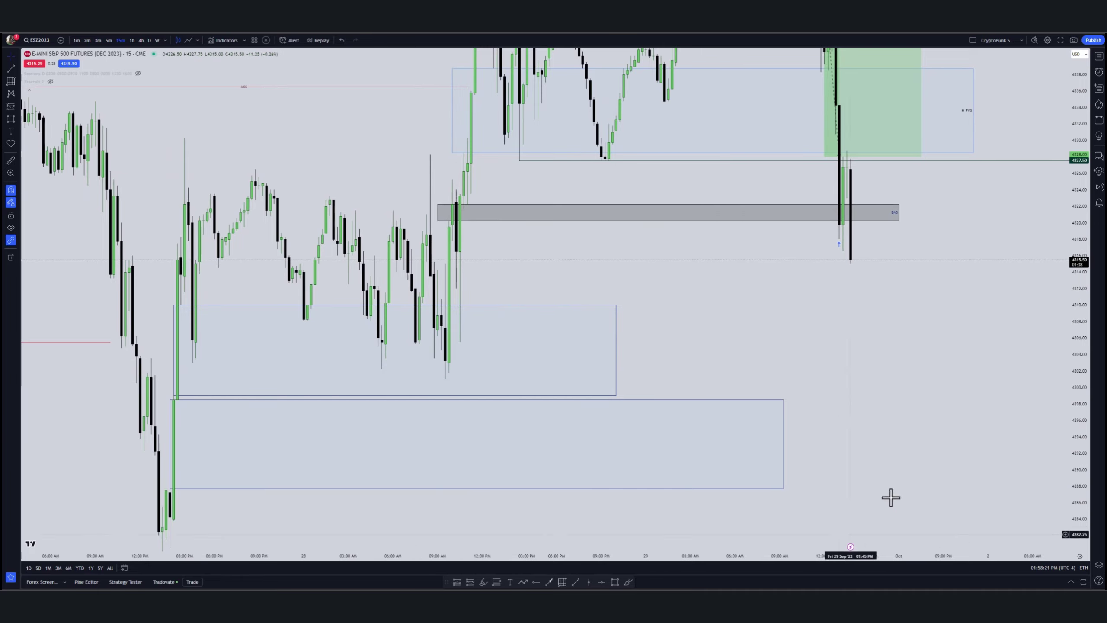
pyautogui.moveTo(1084, 328); pyautogui.dragTo(1046, 537)
pyautogui.scroll(-3, 793, 482)
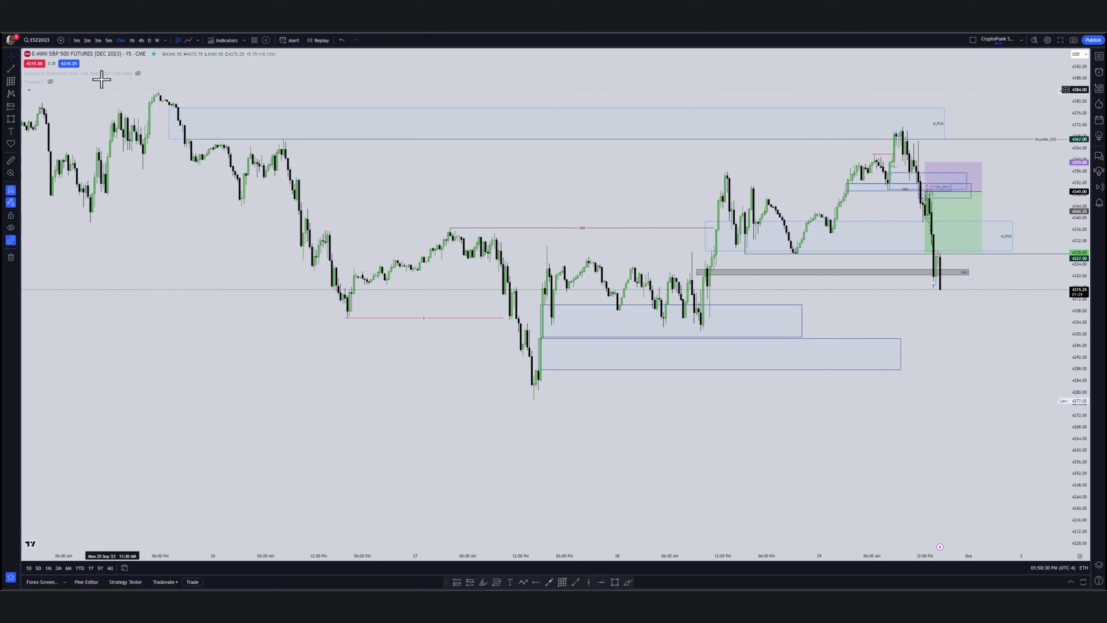
# Switch the chart to the weekly timeframe and examine the 25 Sep candle against the preceding weekly candles
pyautogui.click(157, 40)
pyautogui.moveTo(1075, 232); pyautogui.dragTo(1055, 459)
pyautogui.scroll(9, 806, 402)
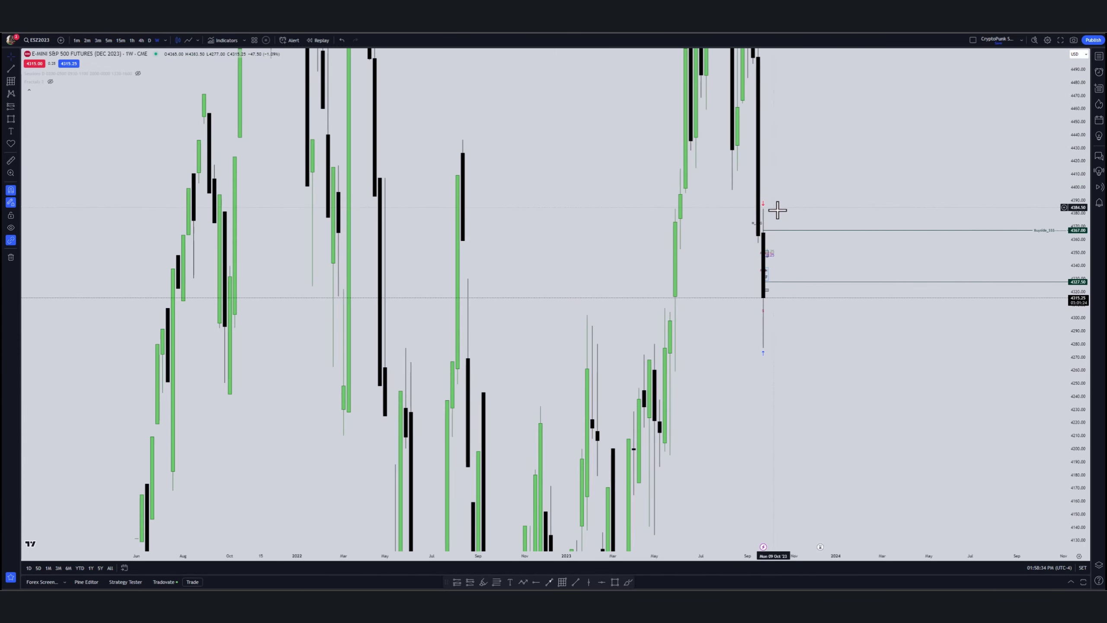
pyautogui.moveTo(775, 221); pyautogui.dragTo(890, 227)
pyautogui.scroll(5, 890, 226)
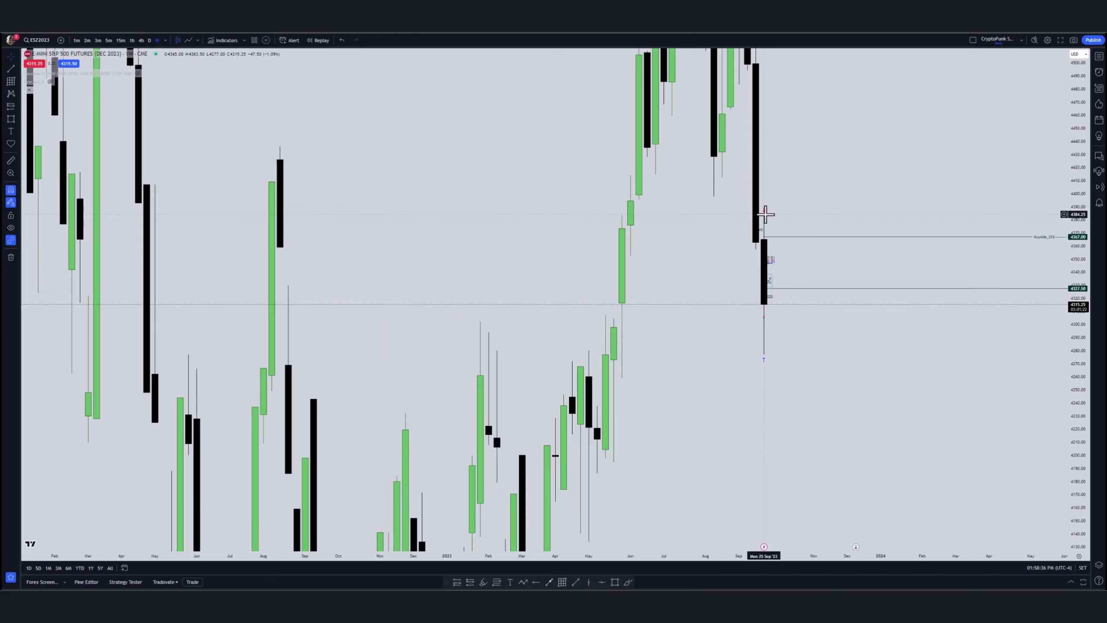
pyautogui.moveTo(780, 216); pyautogui.dragTo(744, 277)
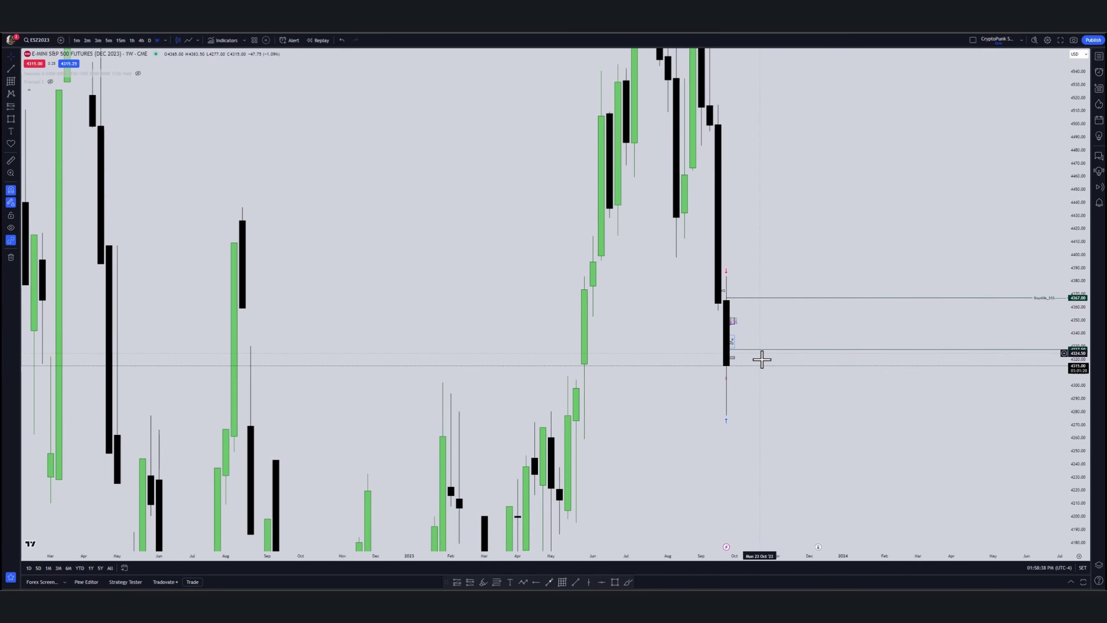
pyautogui.moveTo(1048, 181); pyautogui.dragTo(1042, 463)
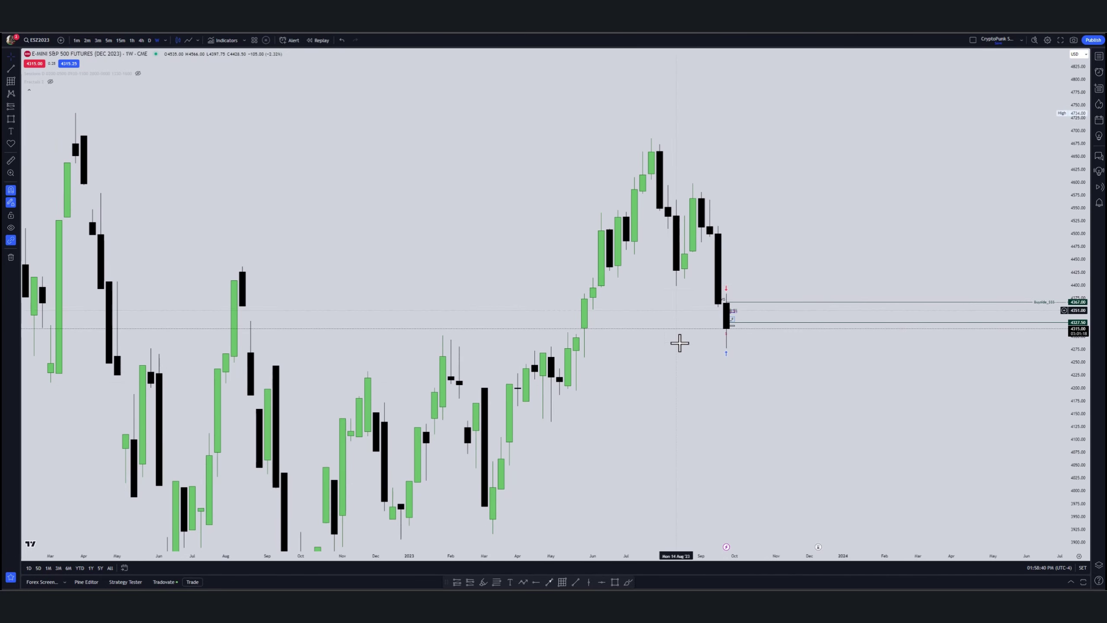
# Draw a horizontal trend line at 4397.75 from the low of the 14 Aug weekly candle to the 18 Sep candle
pyautogui.click(575, 582)
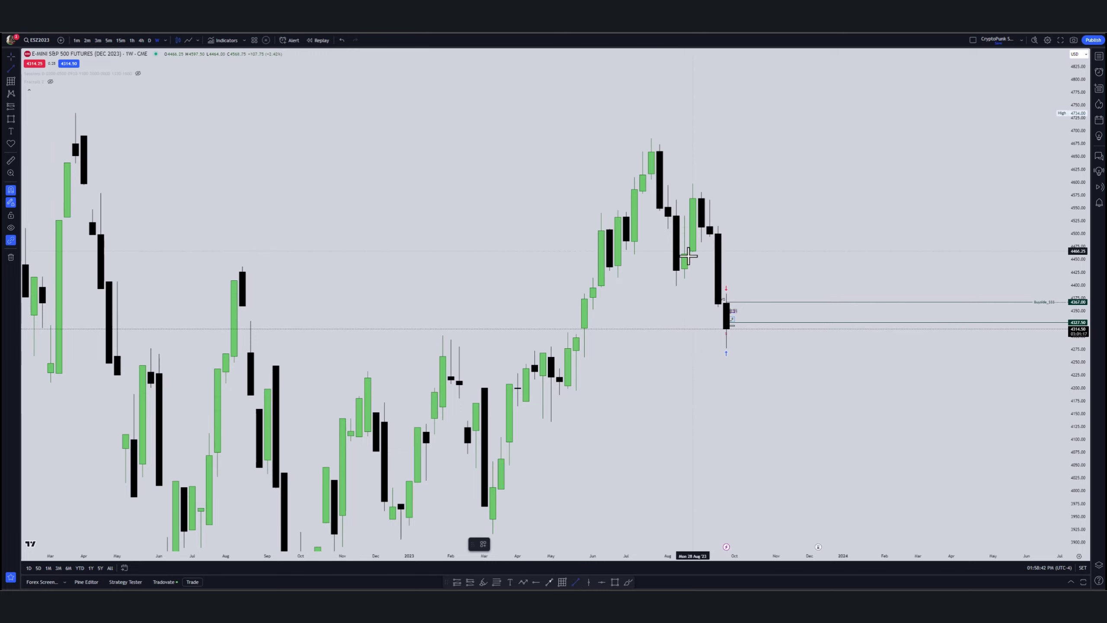
pyautogui.click(676, 286)
pyautogui.click(718, 288)
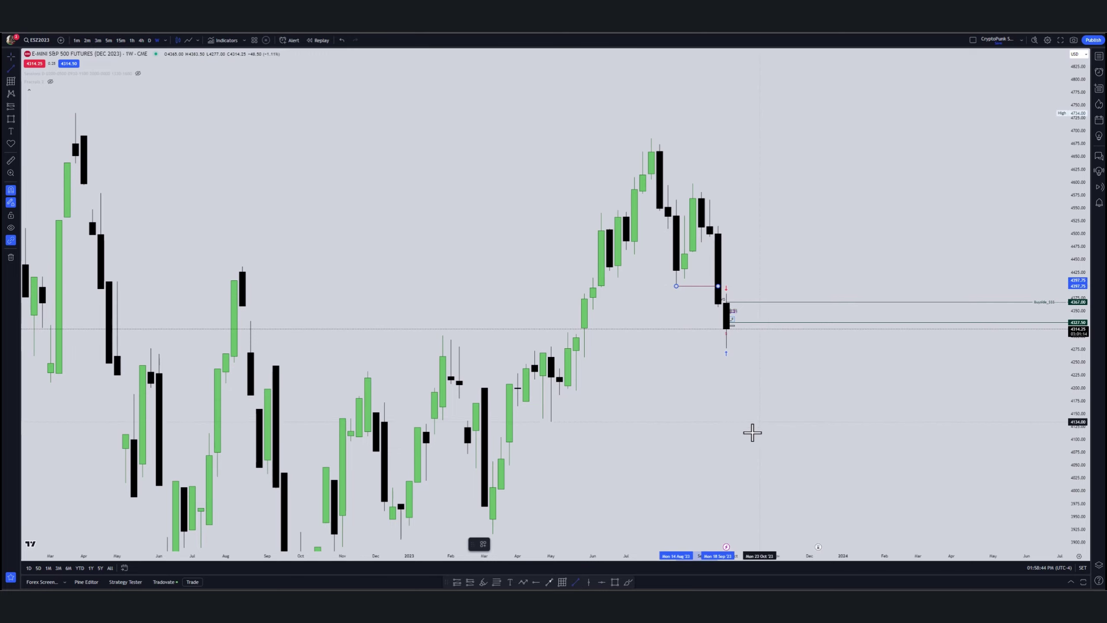
# Draw a rectangle over the weekly gap between 4494.00 and 4383.50, from 11 Sep 2023 into early 2024
pyautogui.click(615, 583)
pyautogui.moveTo(710, 243)
pyautogui.mouseDown()
pyautogui.moveTo(721, 292)
pyautogui.moveTo(750, 267)
pyautogui.moveTo(888, 294)
pyautogui.mouseUp()
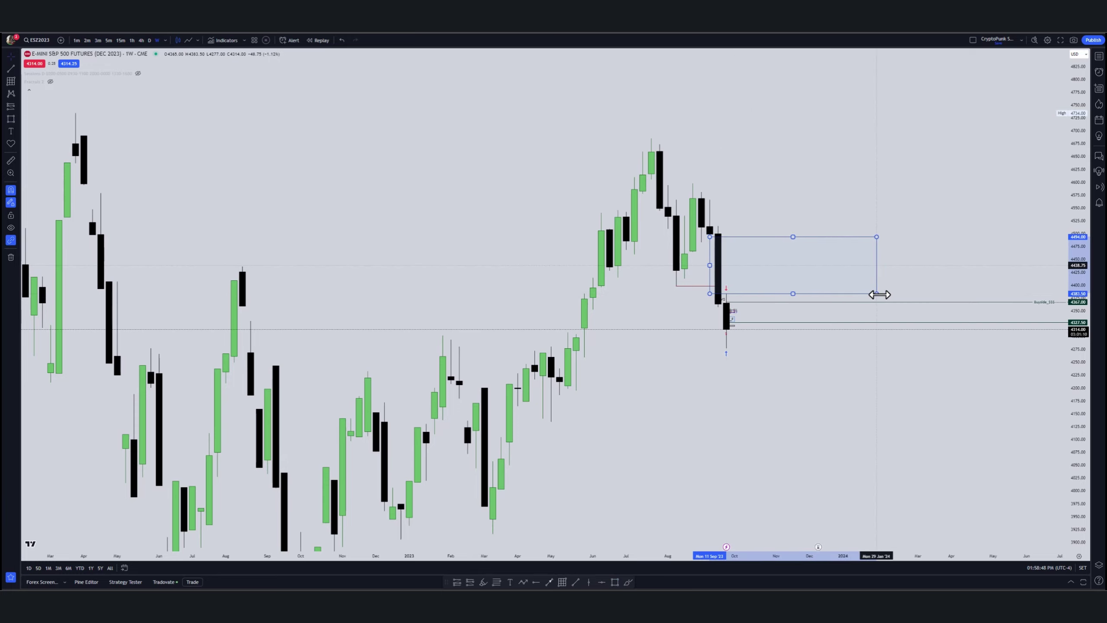
pyautogui.click(870, 385)
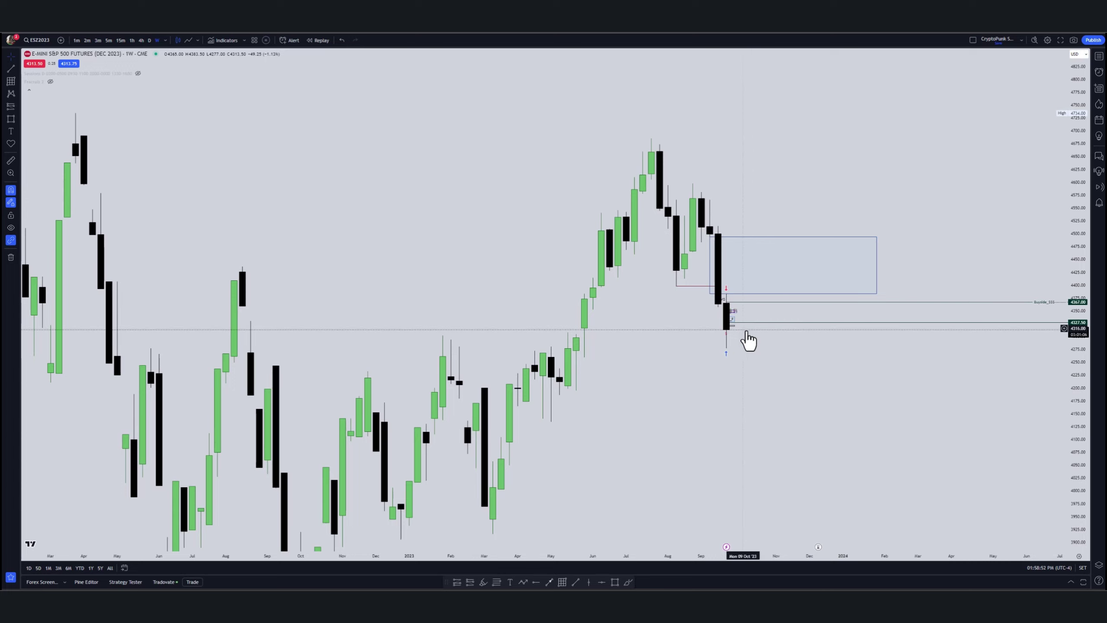
pyautogui.click(877, 265)
pyautogui.moveTo(877, 264); pyautogui.dragTo(885, 264)
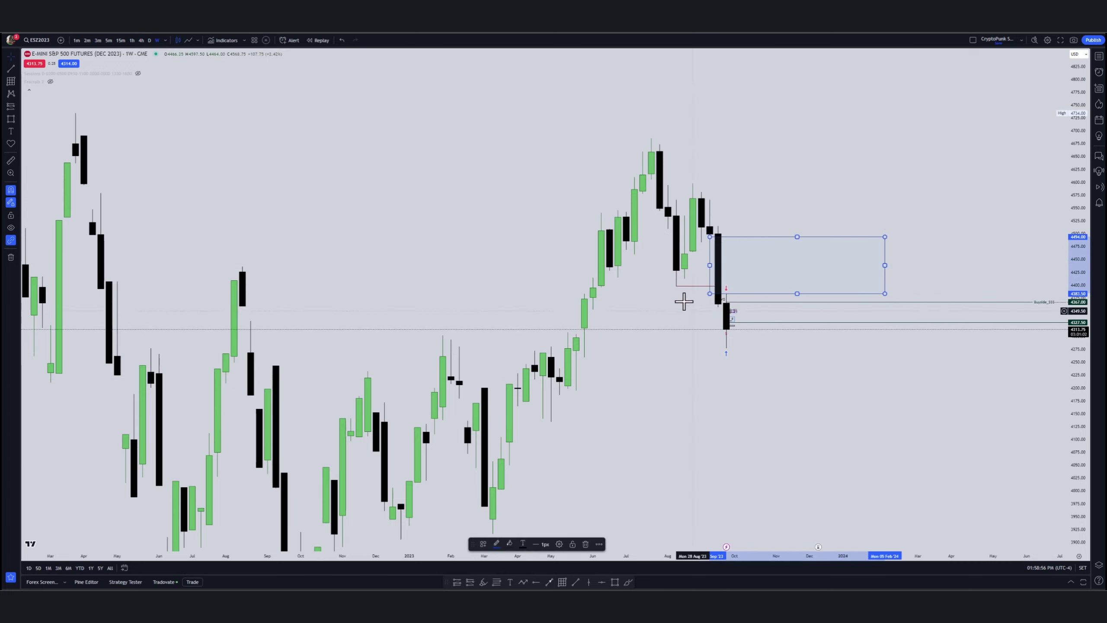
# Draw a rectangle over the lower weekly gap from 4164.50 down to about 4061, from 20 Mar 2023 into early 2024
pyautogui.moveTo(799, 406); pyautogui.dragTo(751, 280)
pyautogui.hotkey('alt', 'shift', 'r')
pyautogui.click(472, 267)
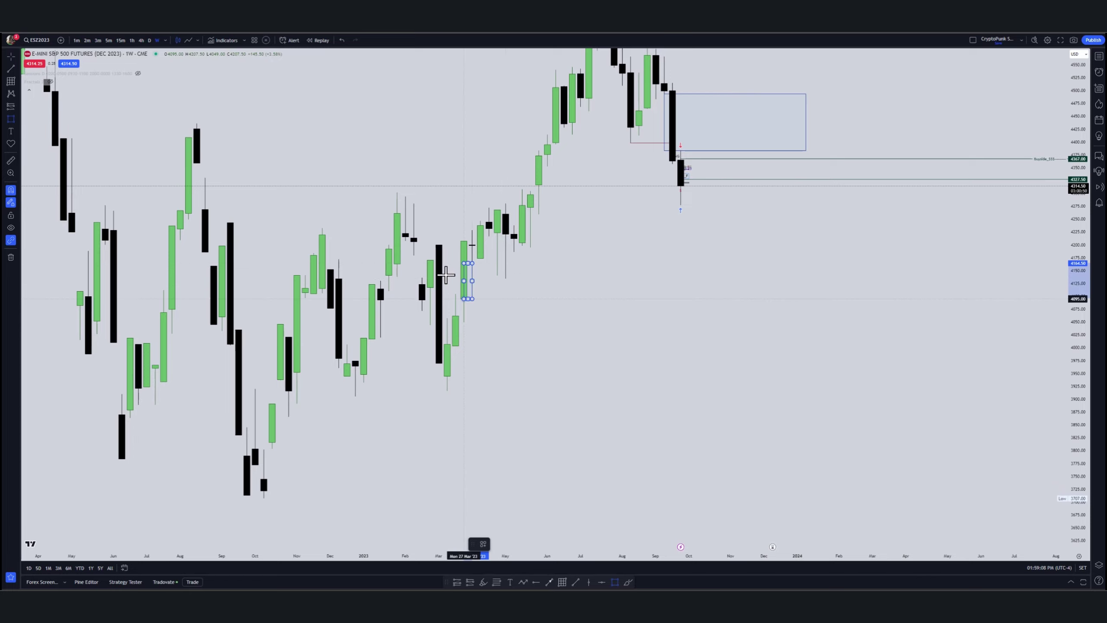
pyautogui.click(456, 316)
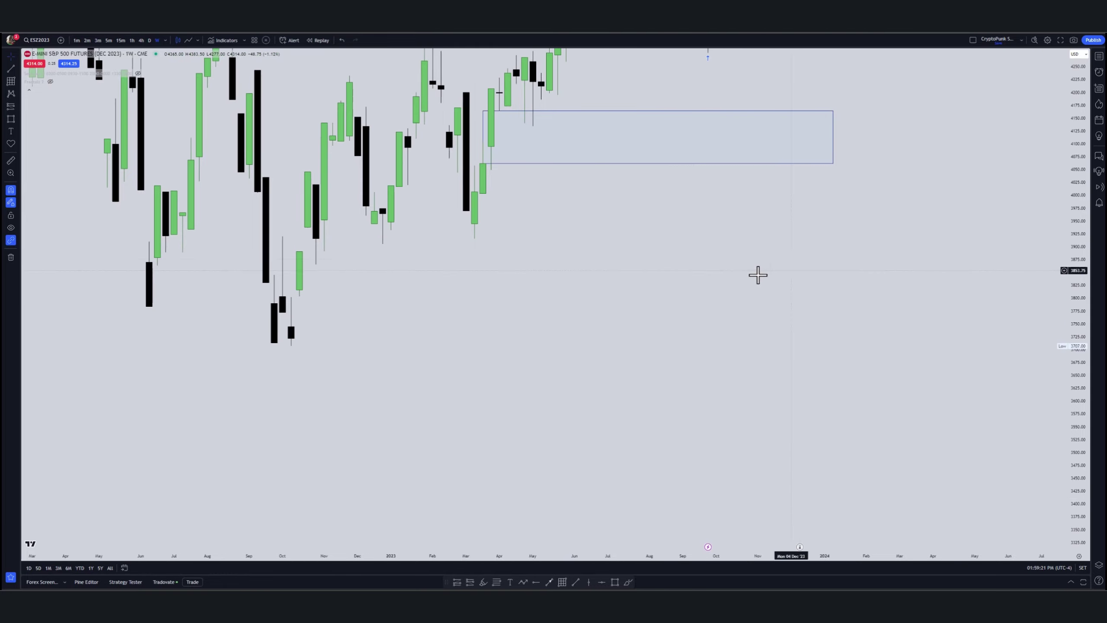
pyautogui.moveTo(518, 131); pyautogui.dragTo(433, 324)
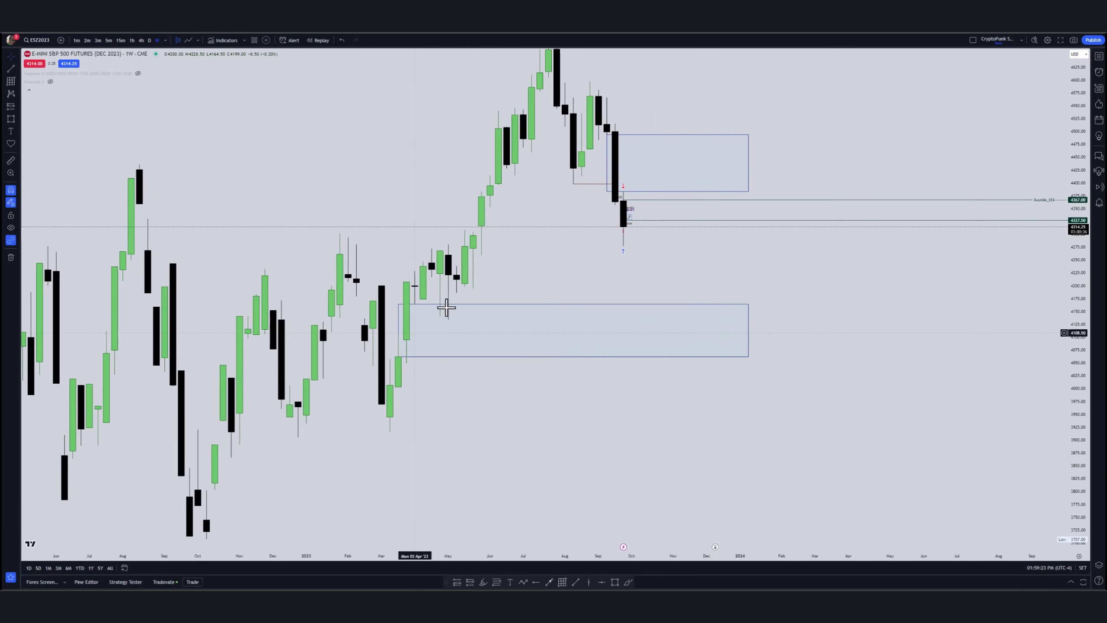
pyautogui.moveTo(780, 292); pyautogui.dragTo(788, 396)
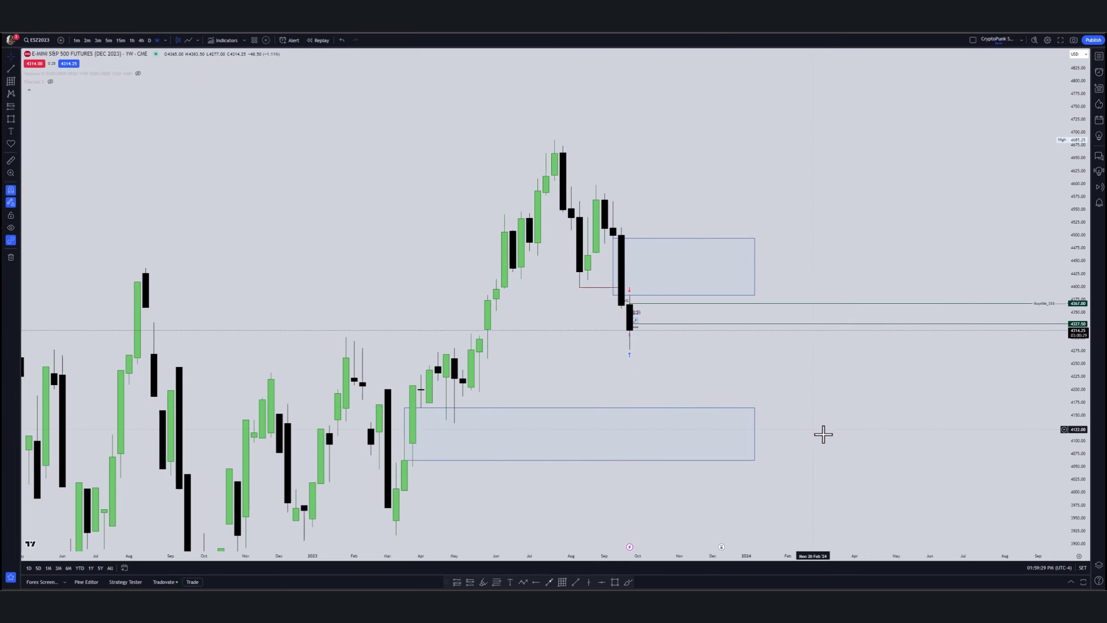
pyautogui.click(755, 434)
pyautogui.click(839, 452)
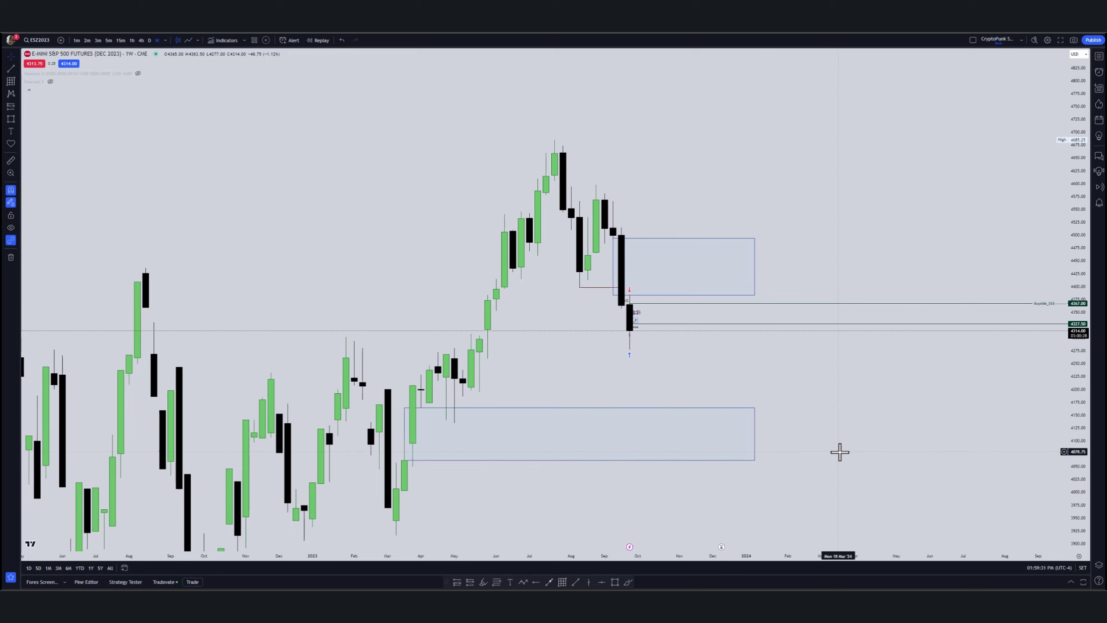